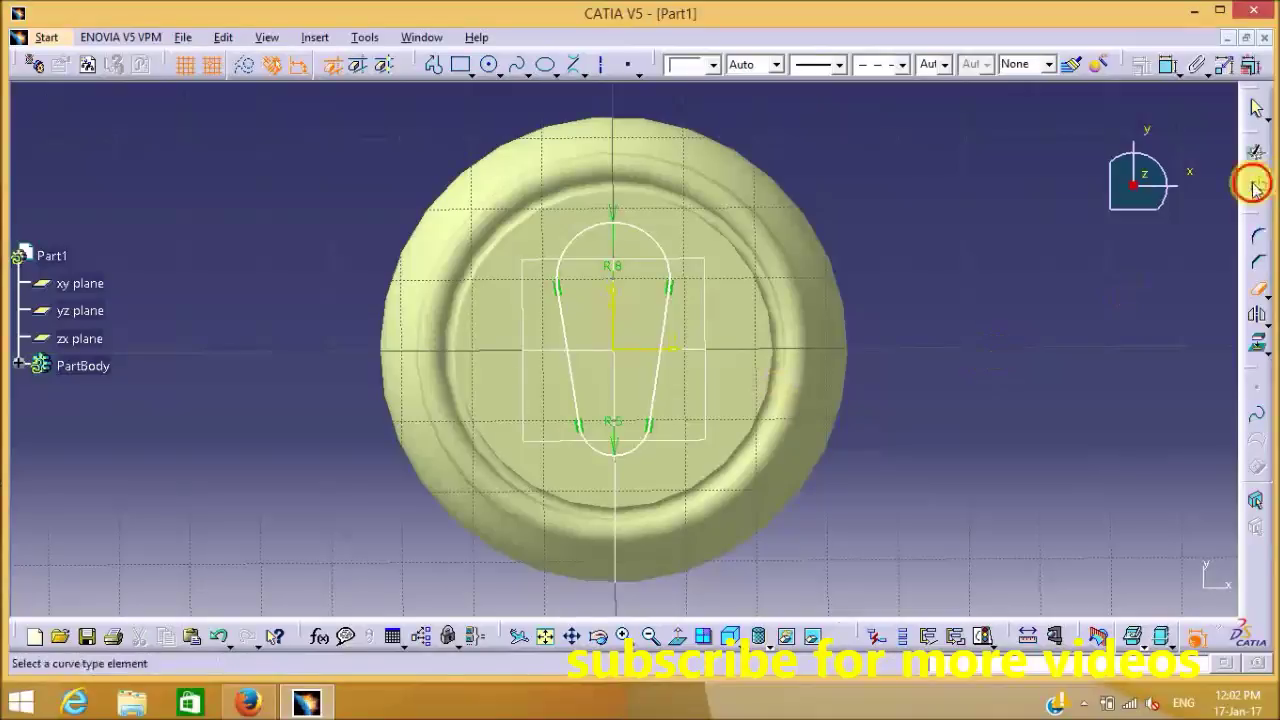
Finish the teardrop sketch, extrude it as a surface 1 mm downward into the can, and expand the PartBody tree
click(1263, 196)
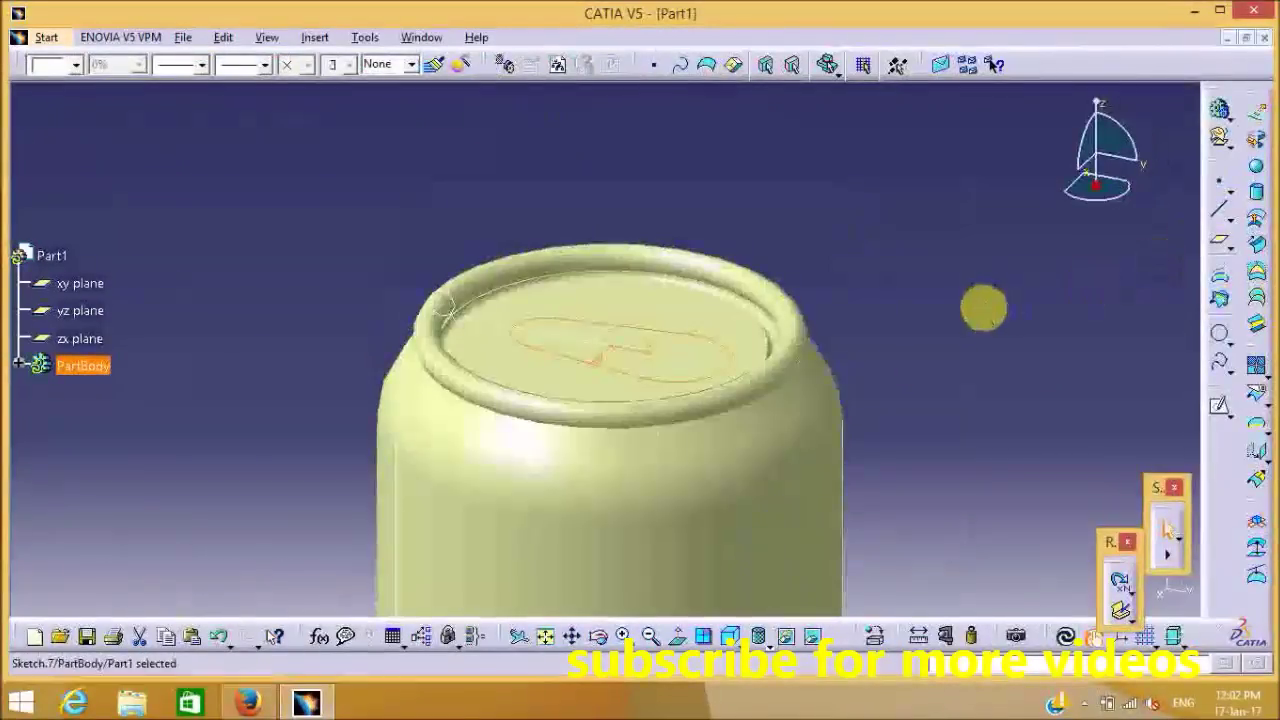
click(1258, 118)
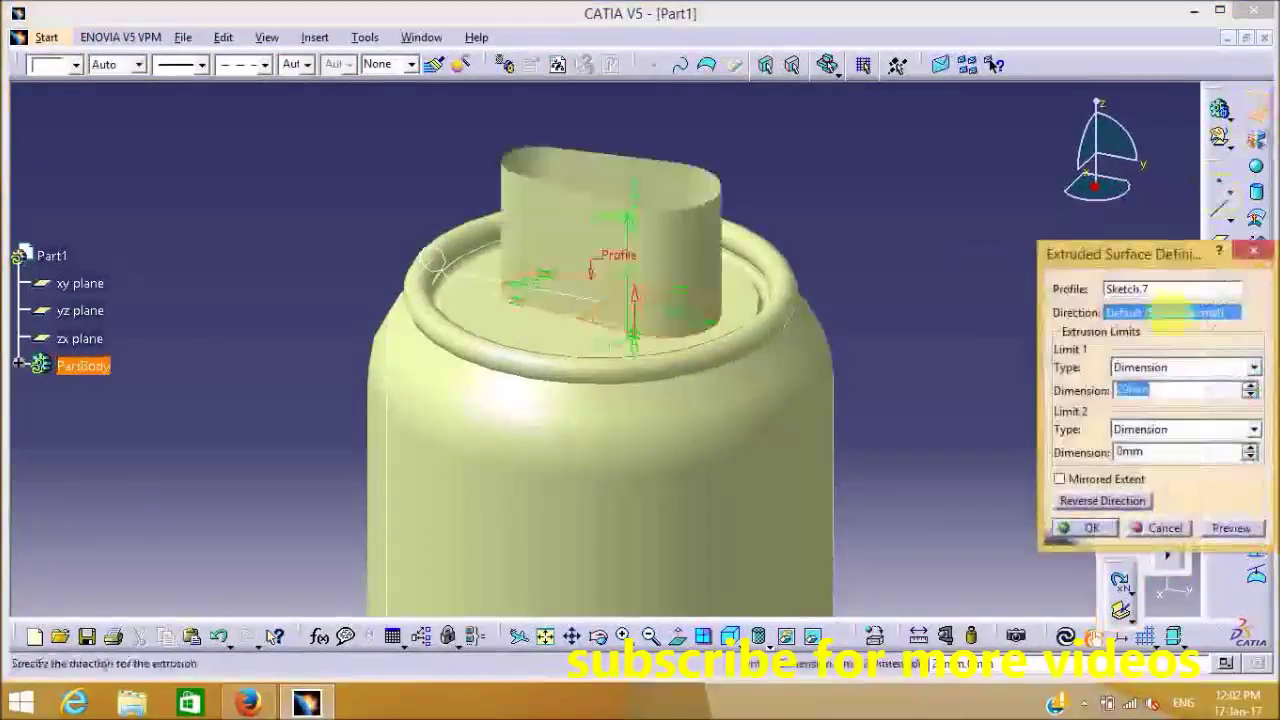
click(1107, 502)
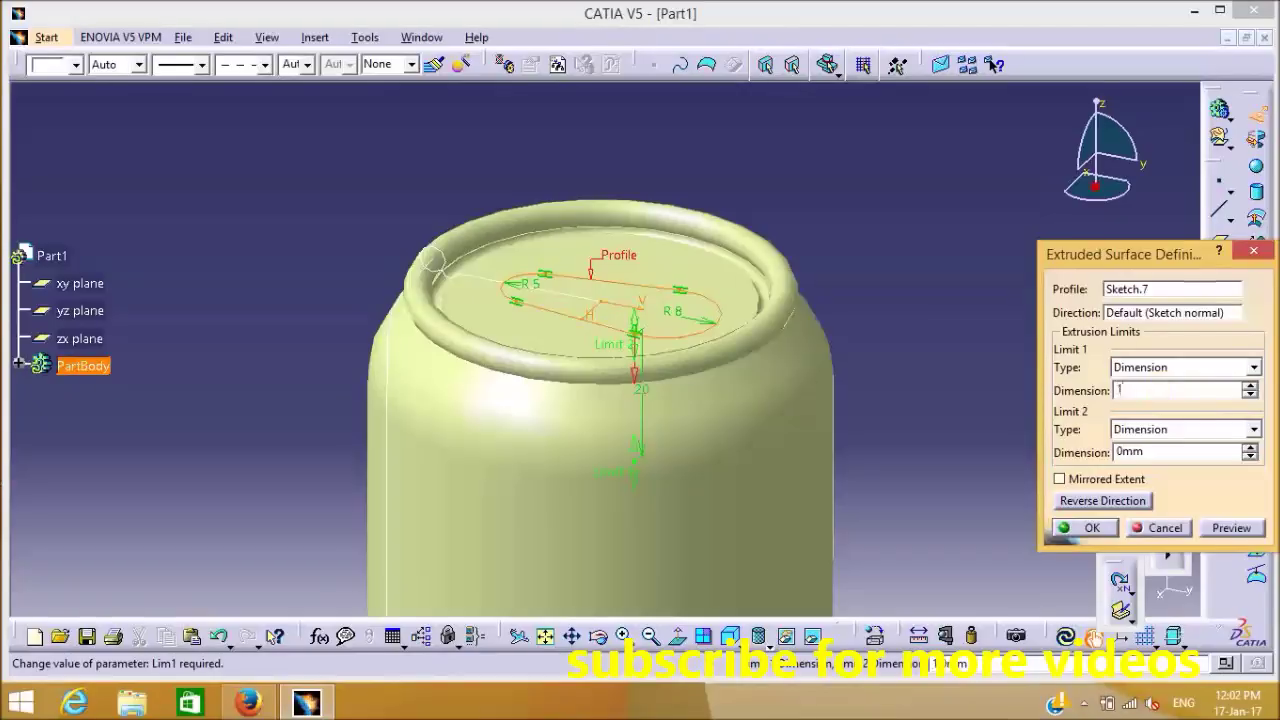
key(Return)
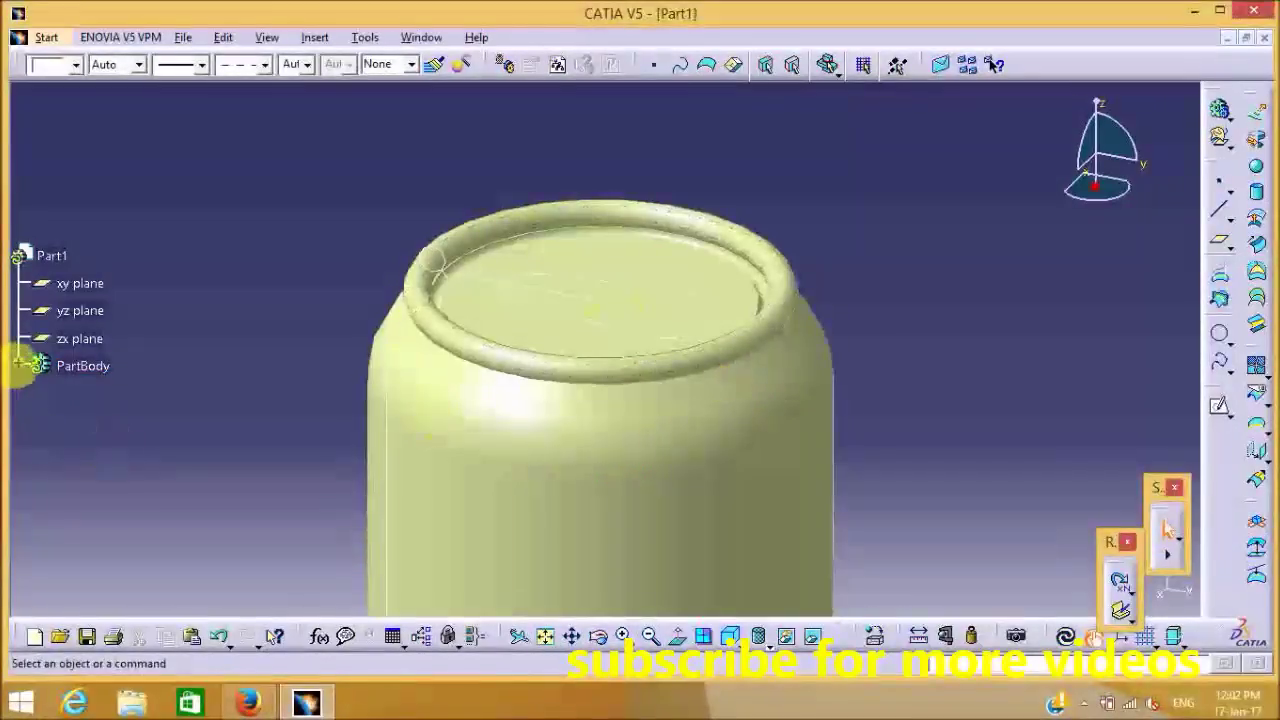
click(18, 365)
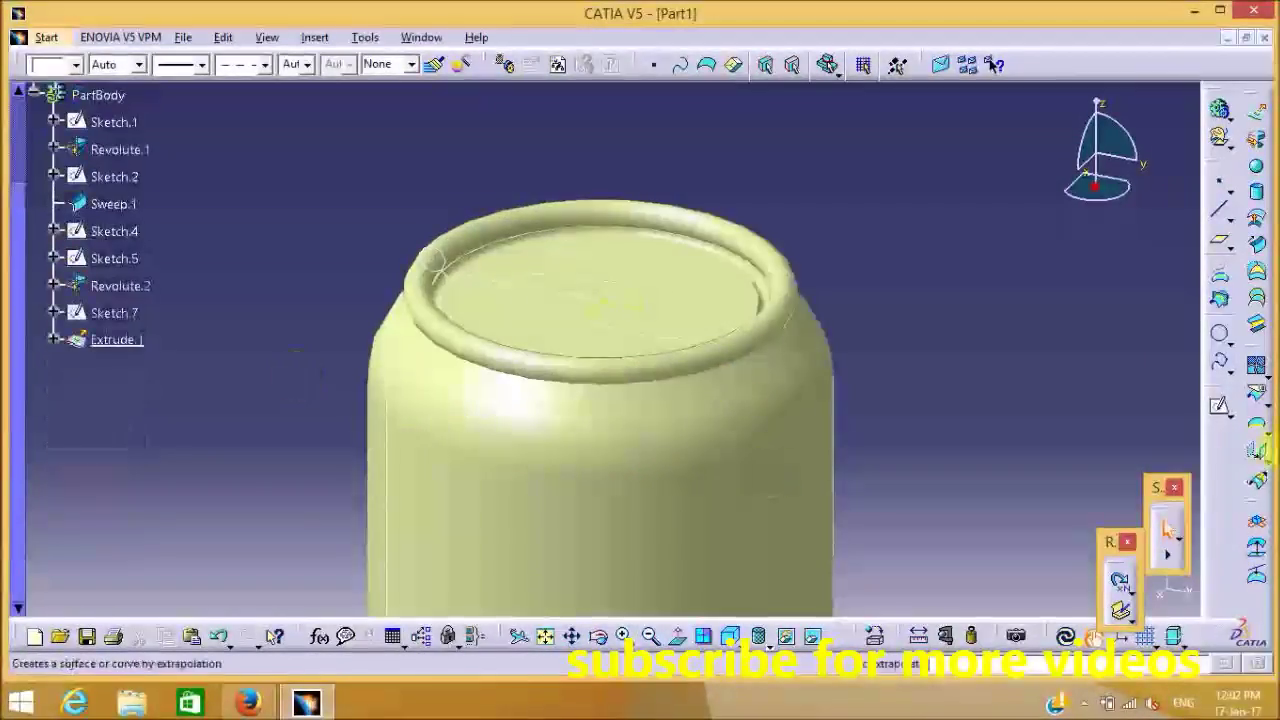
click(1259, 398)
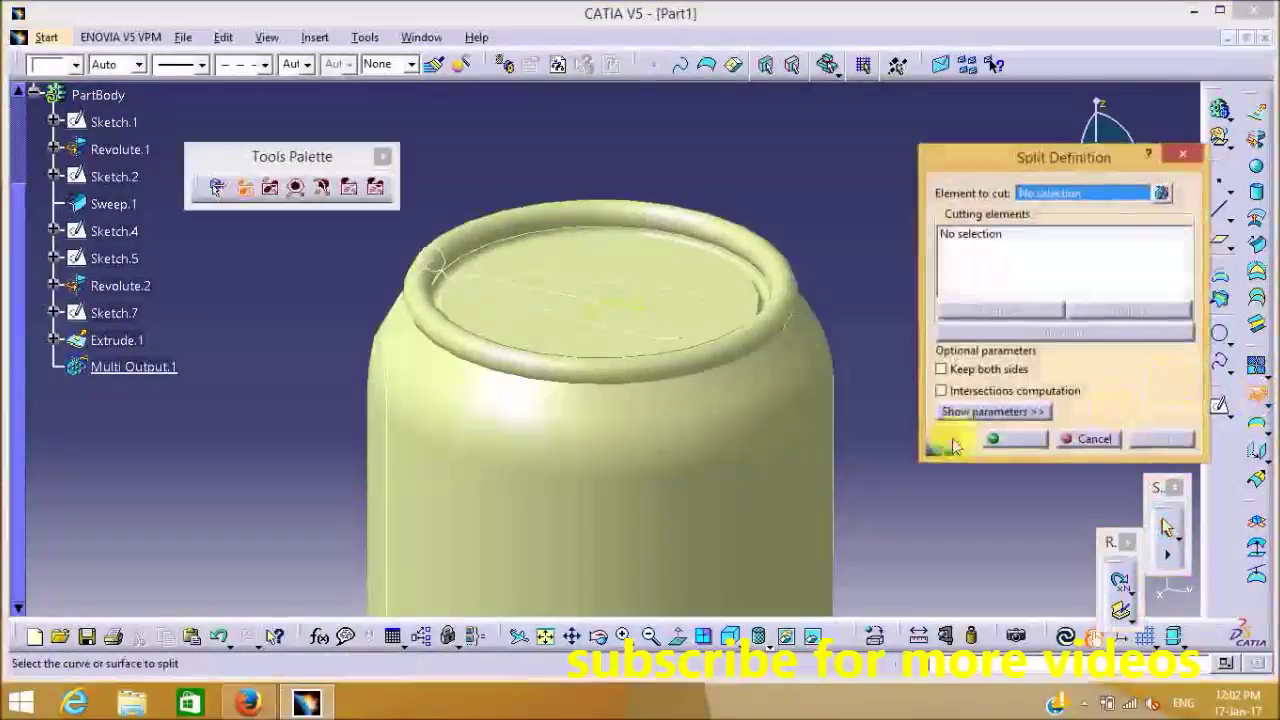
click(679, 286)
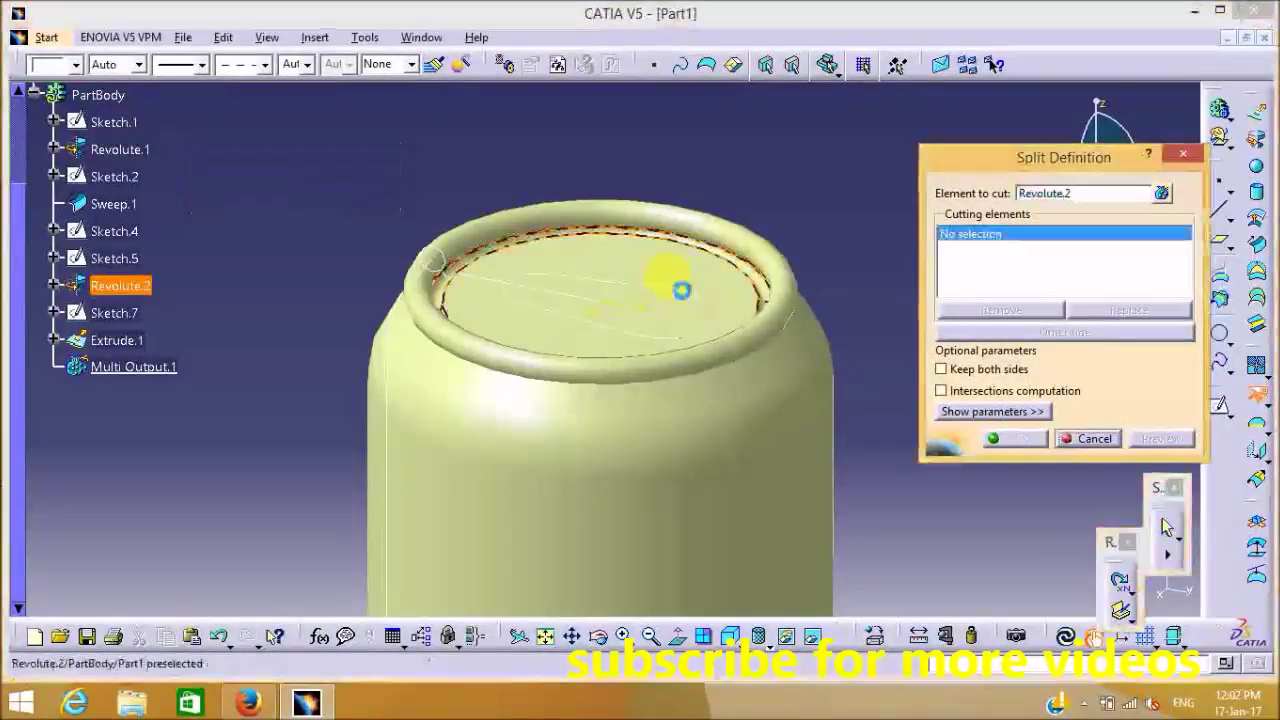
click(1183, 153)
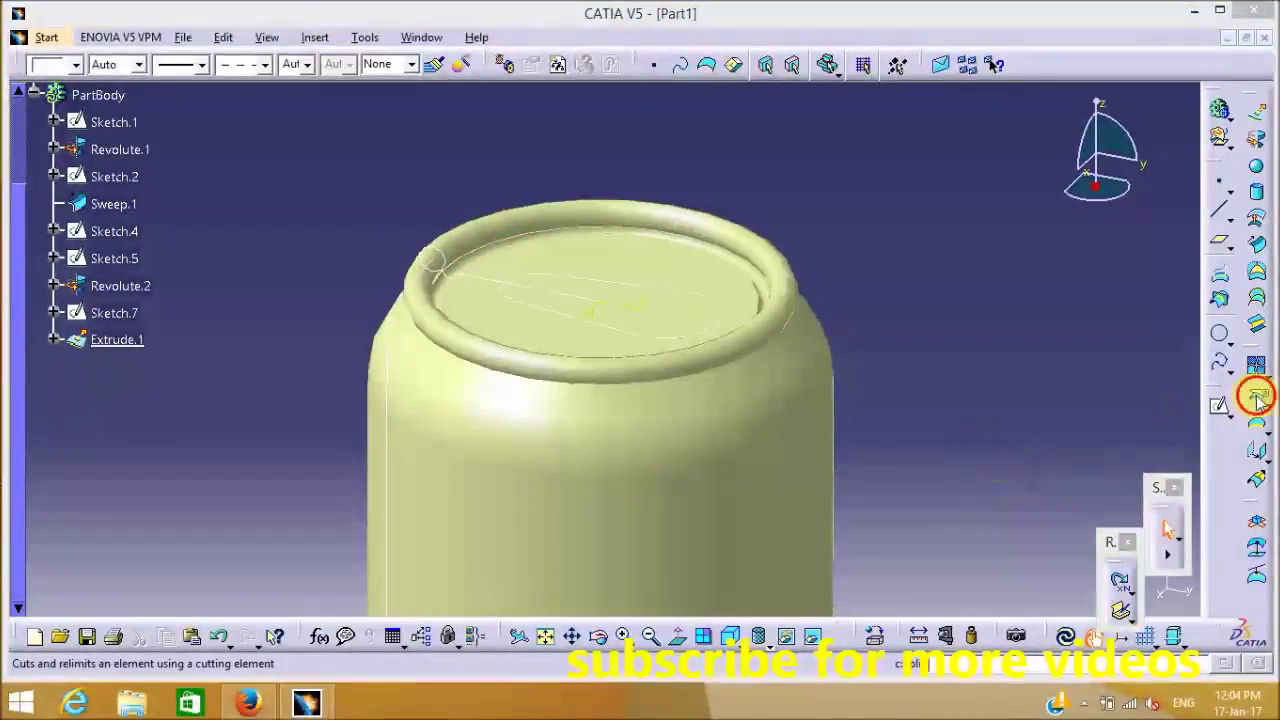
Split the lid surface Revolute.2 with Extrude.1 as the cutting element, removing the area inside the teardrop outline
click(1258, 397)
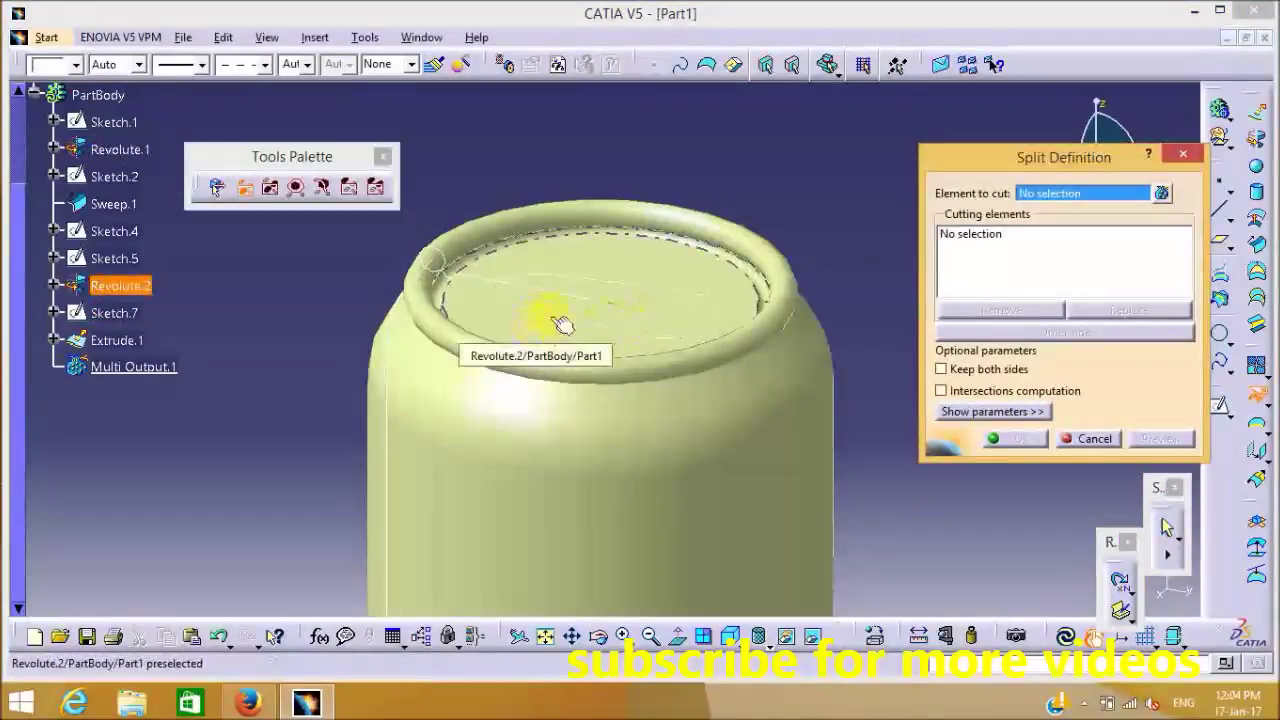
middle_drag(743, 143, 737, 214)
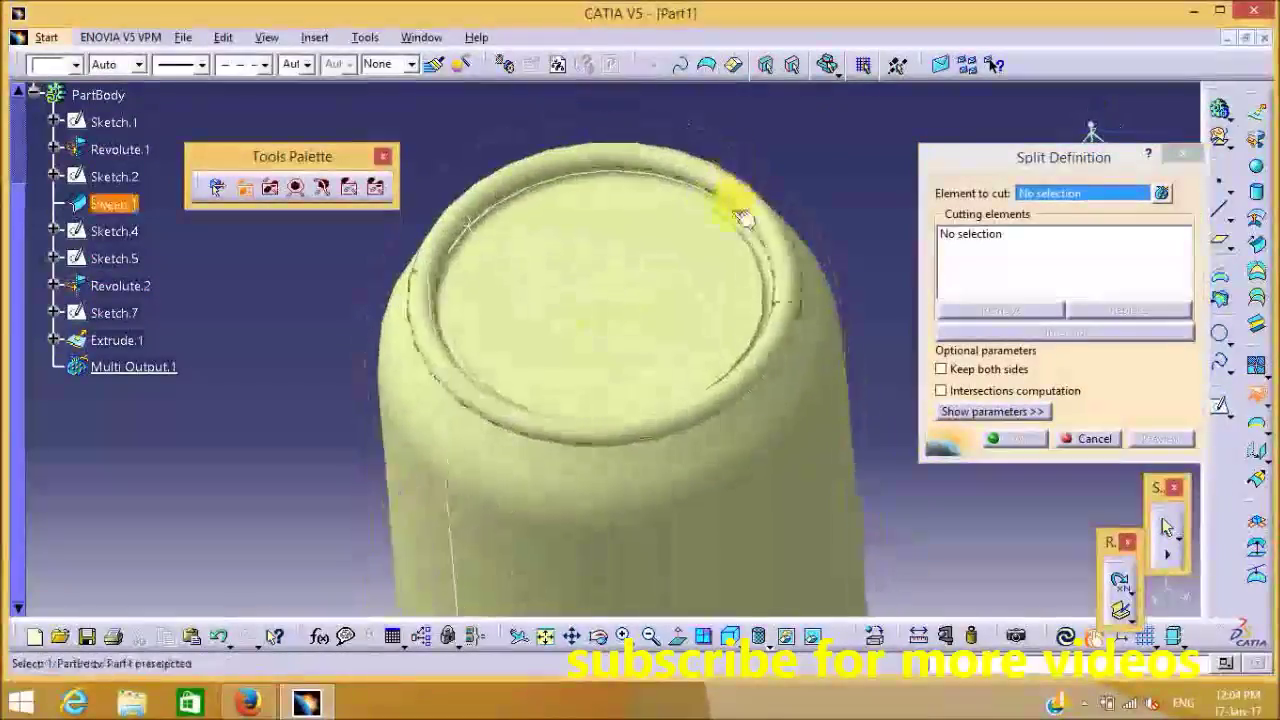
click(678, 249)
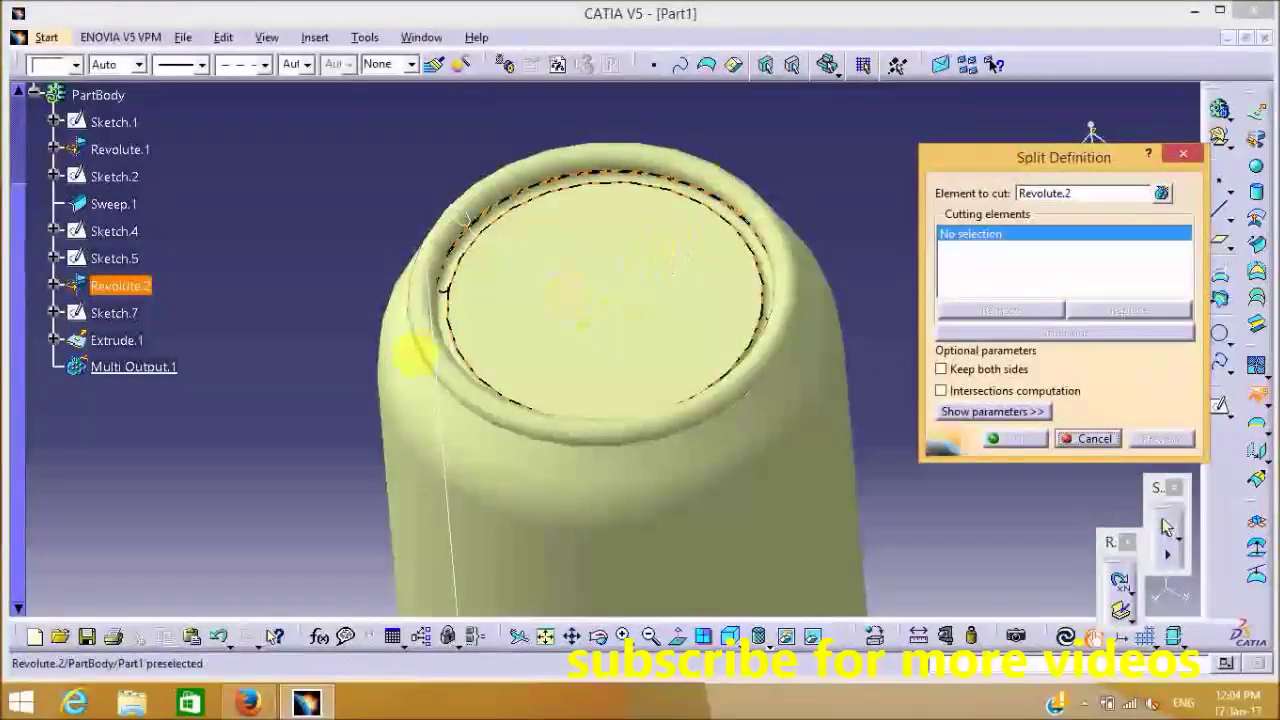
click(118, 340)
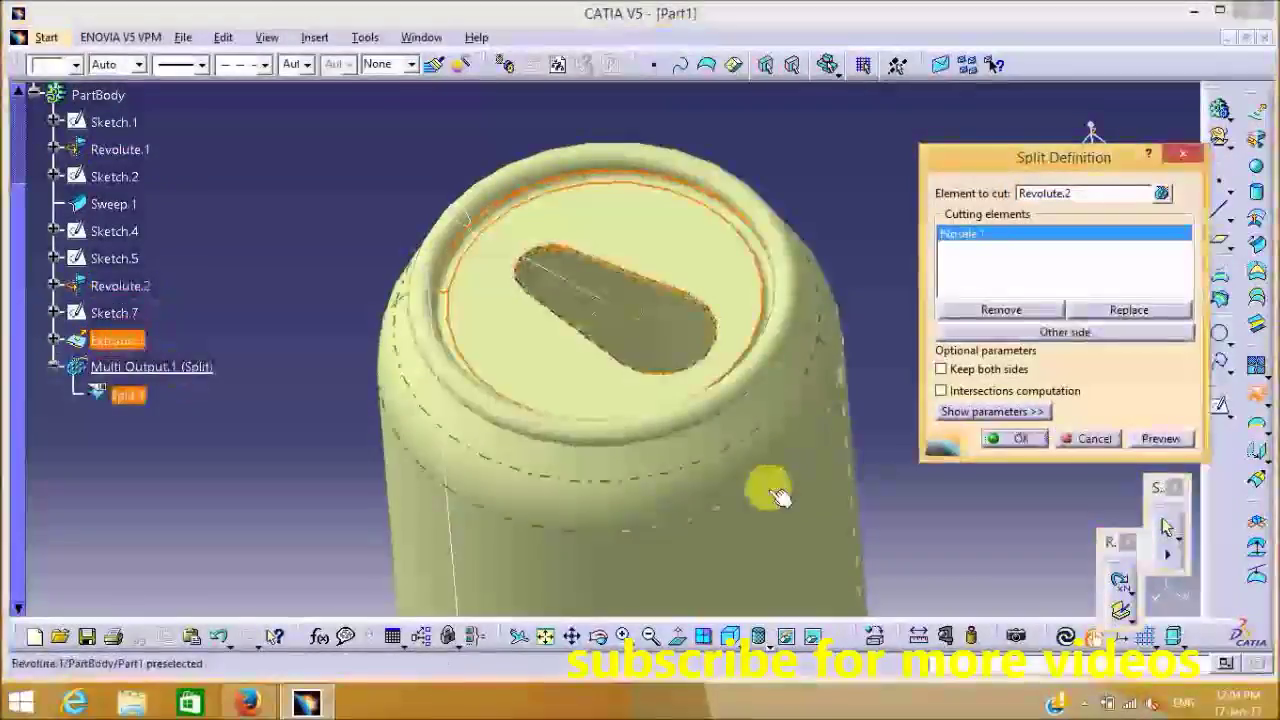
click(1003, 438)
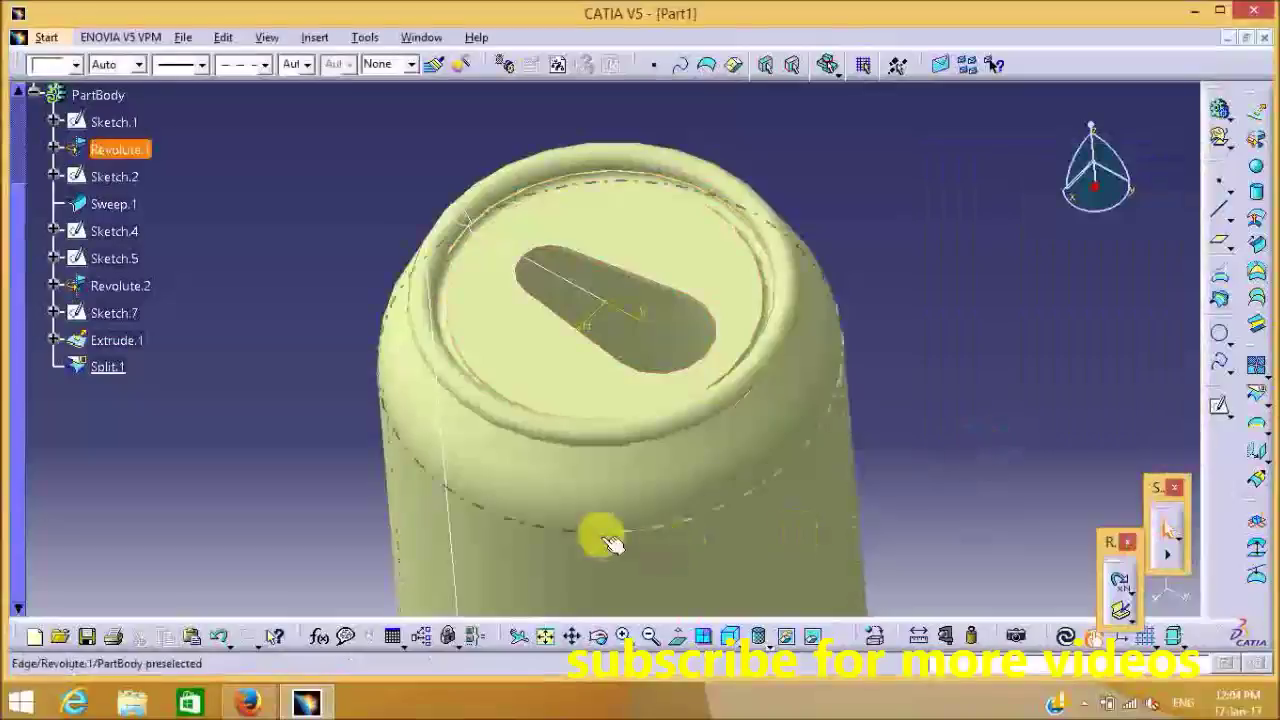
Create a fill surface bounded by the four connected edges of Extrude.1 to close the teardrop recess
middle_drag(612, 543, 690, 490)
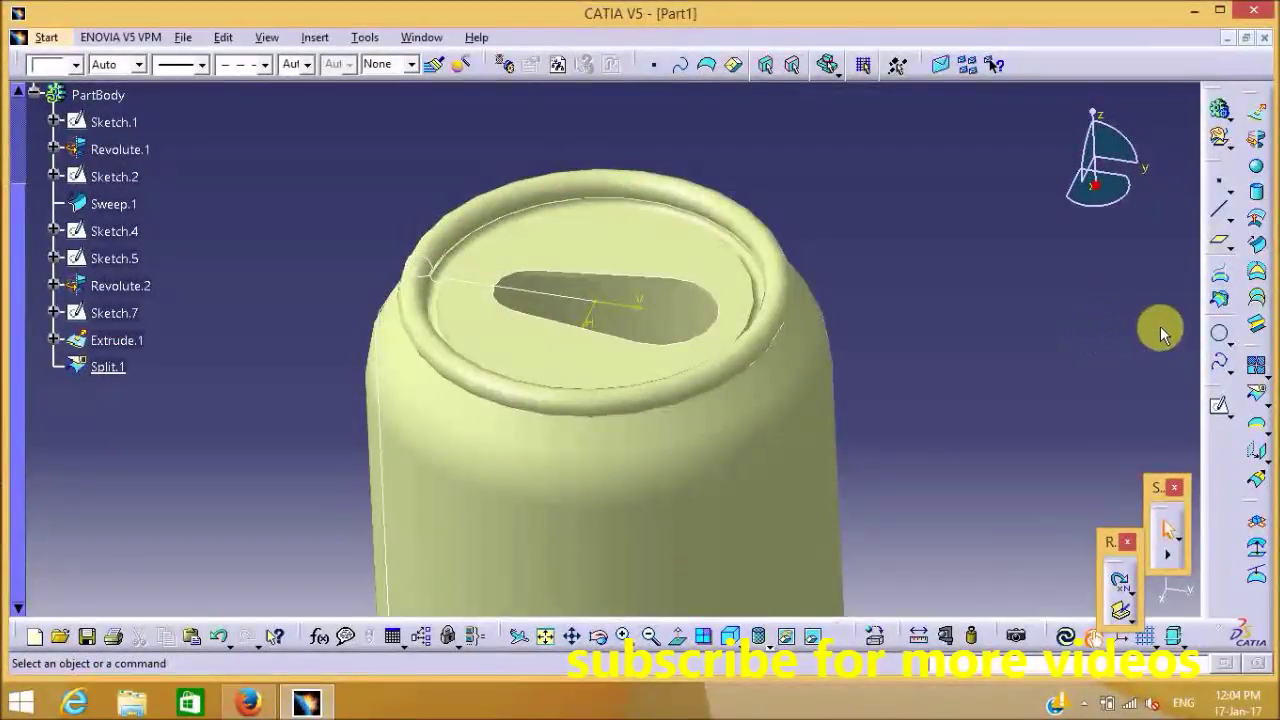
click(1259, 276)
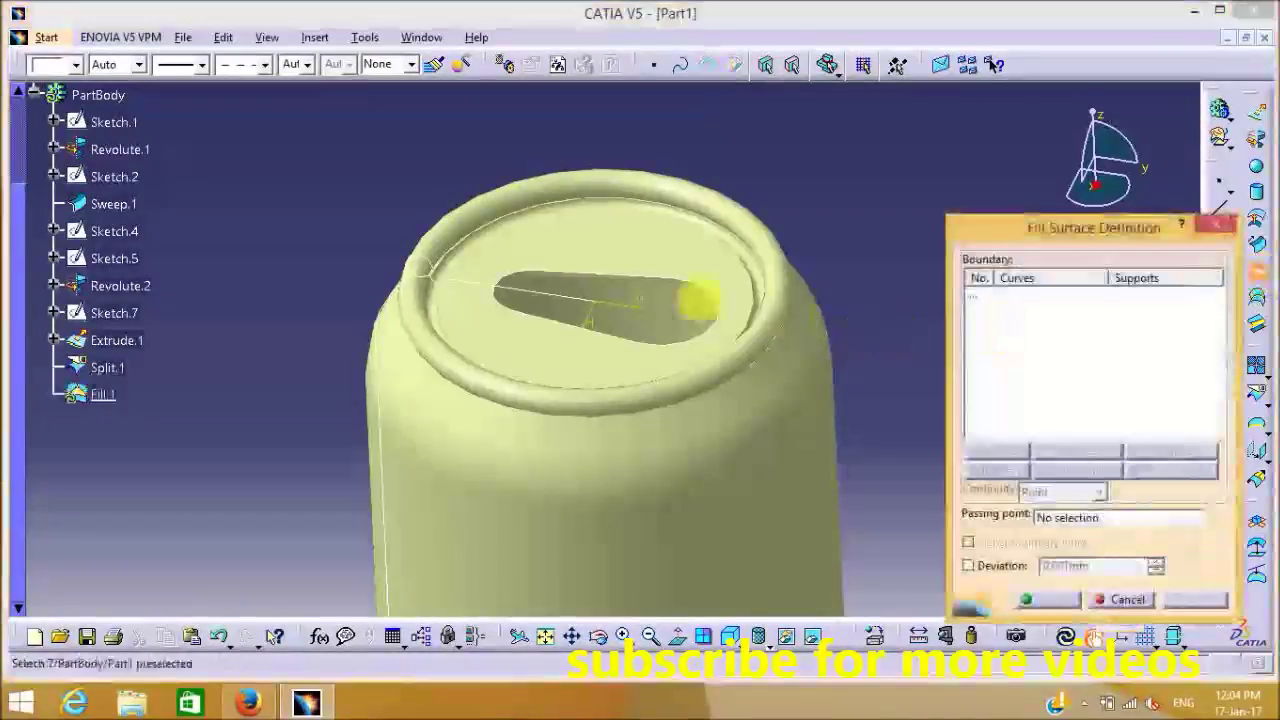
click(712, 307)
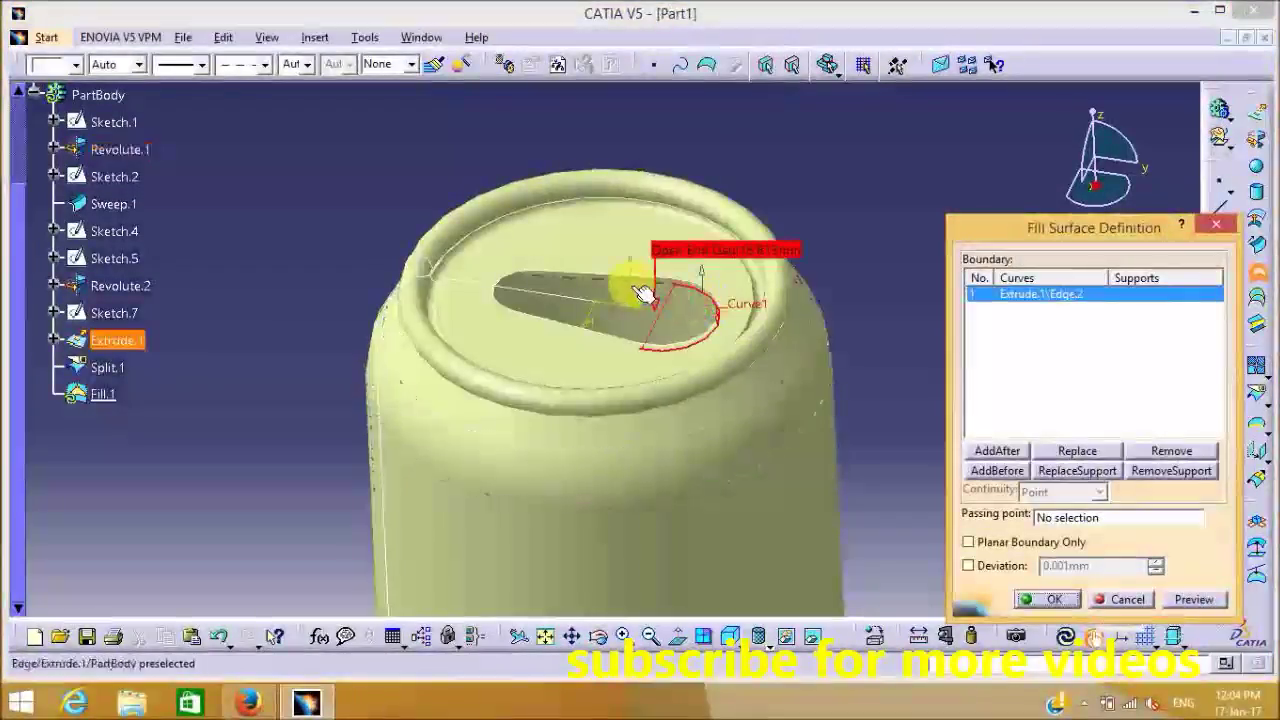
click(545, 288)
click(522, 290)
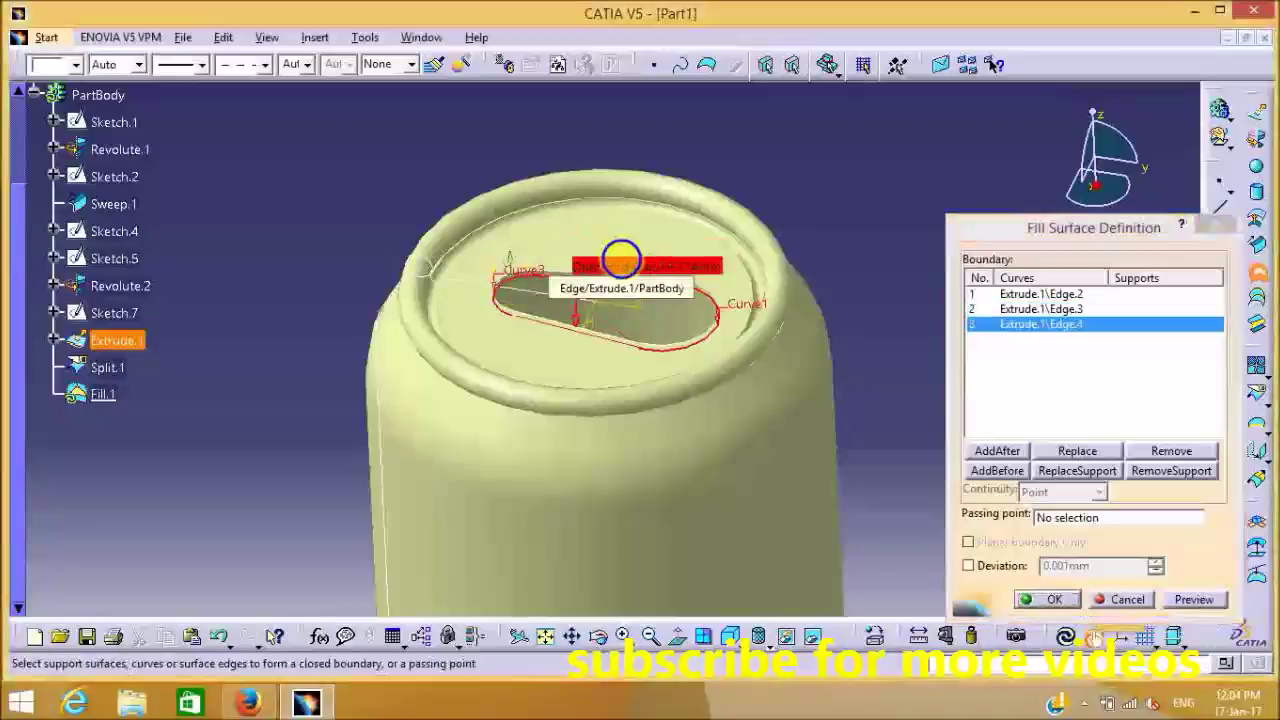
middle_drag(623, 257, 481, 450)
click(569, 354)
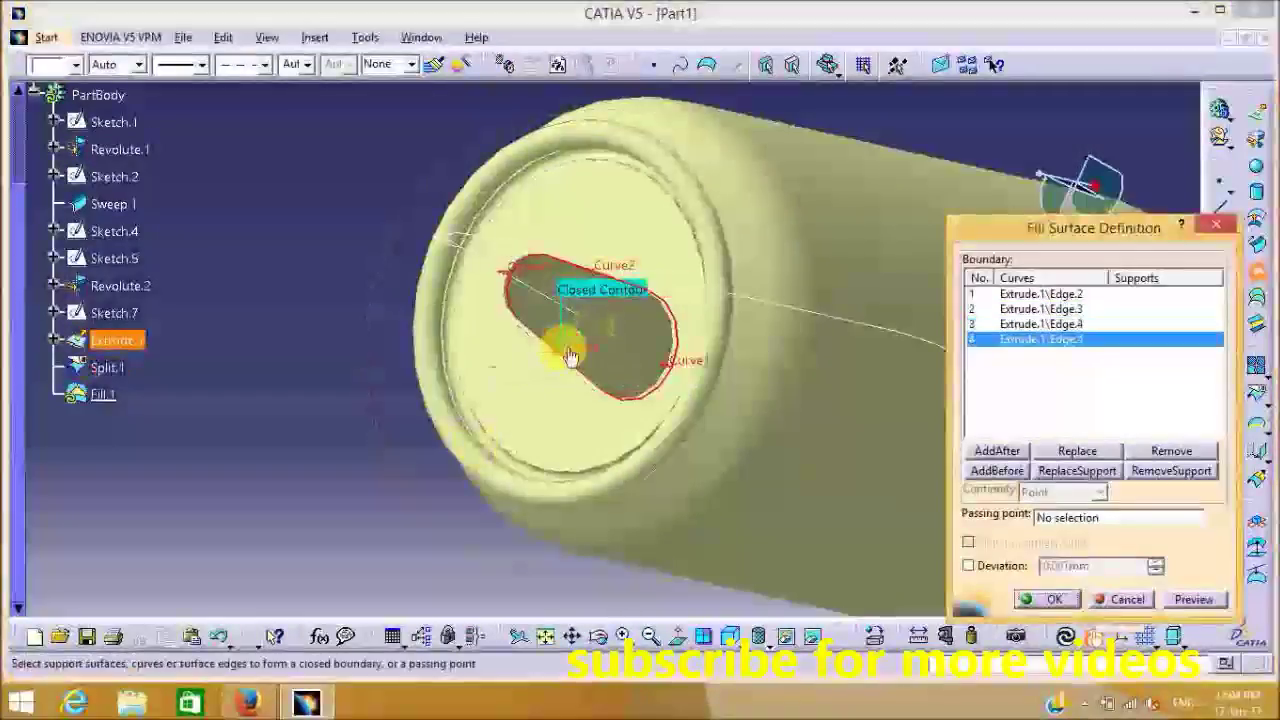
click(1053, 599)
middle_drag(377, 509, 563, 343)
click(668, 310)
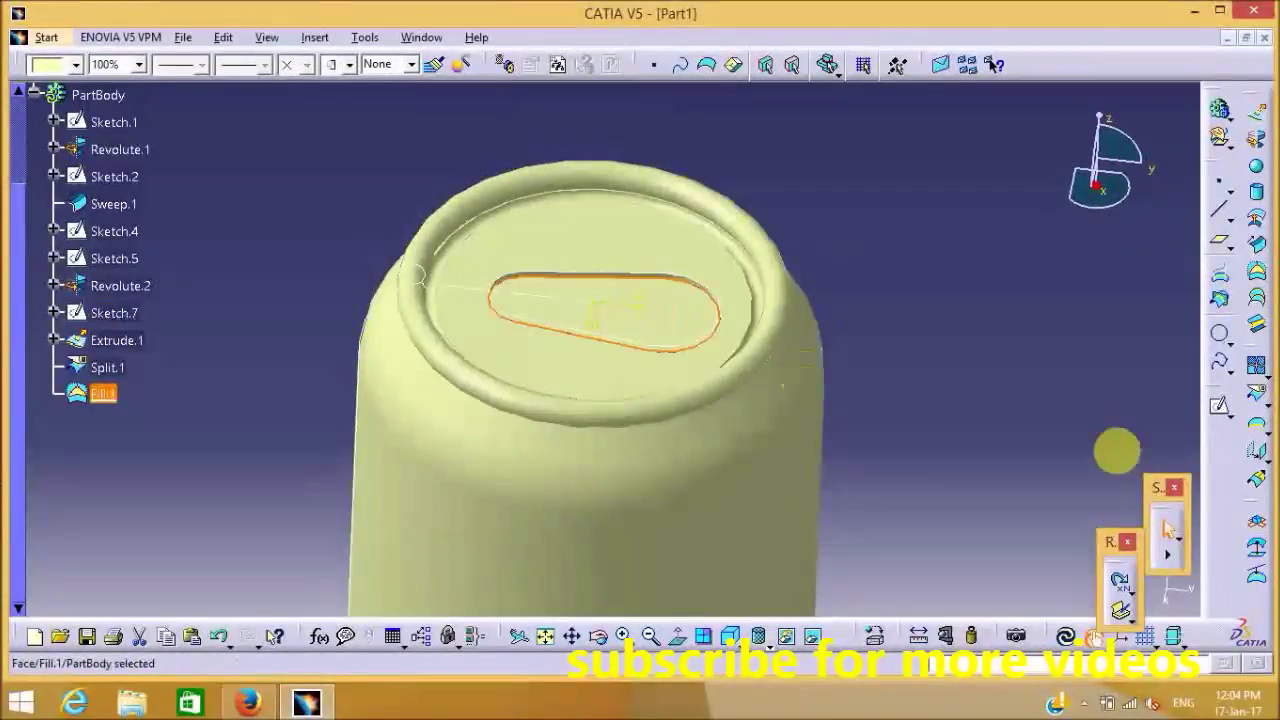
click(1220, 408)
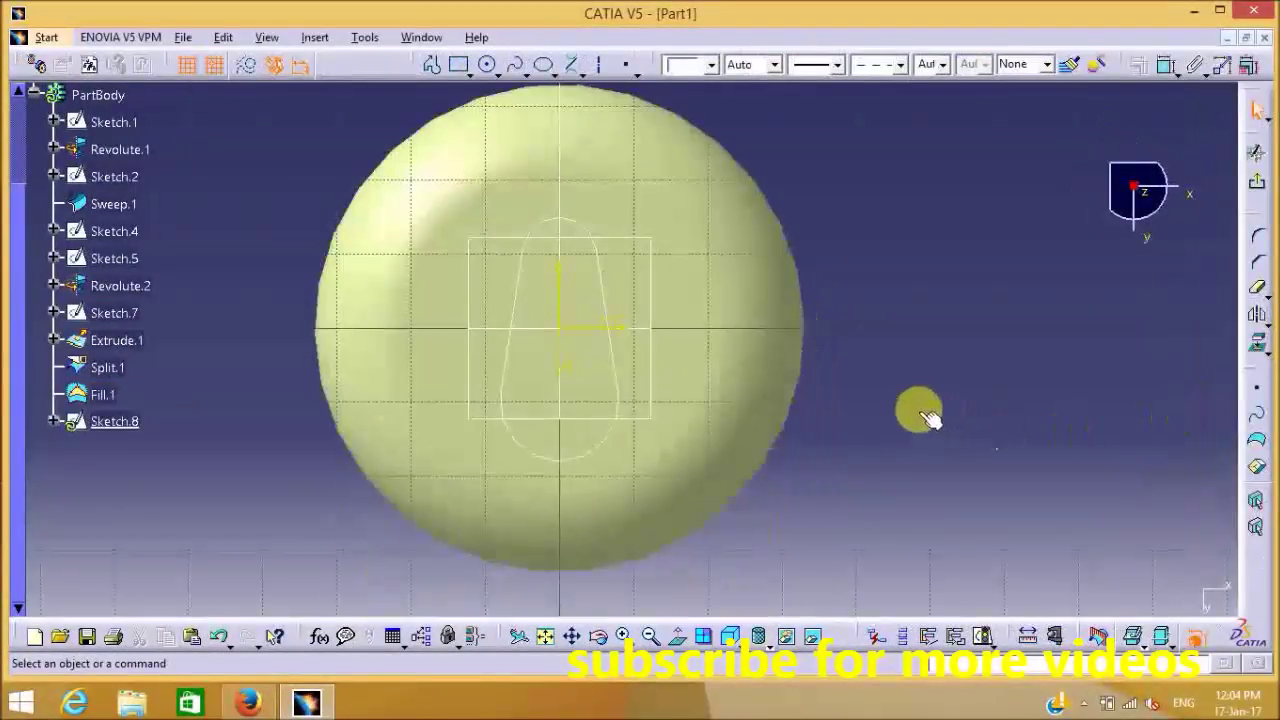
click(678, 639)
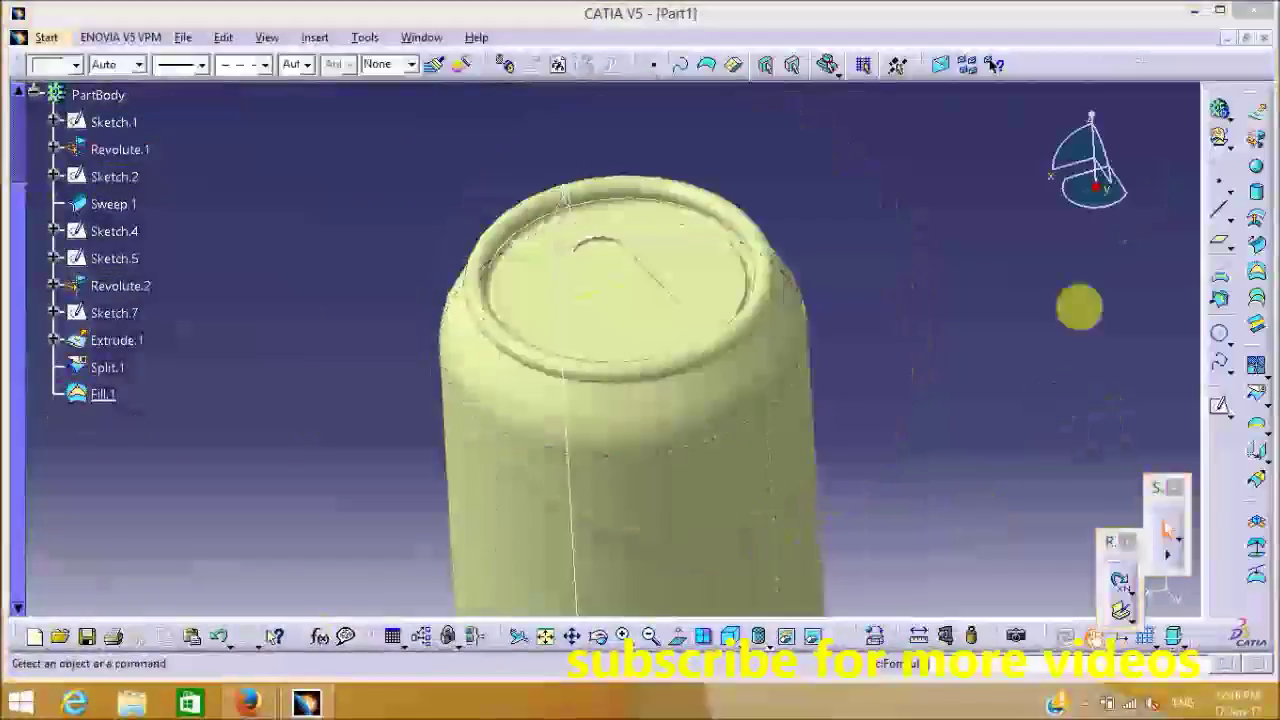
Sketch a vertical elongated hole on the split lid face, about 20 mm between centres with about 10 mm radius
click(700, 266)
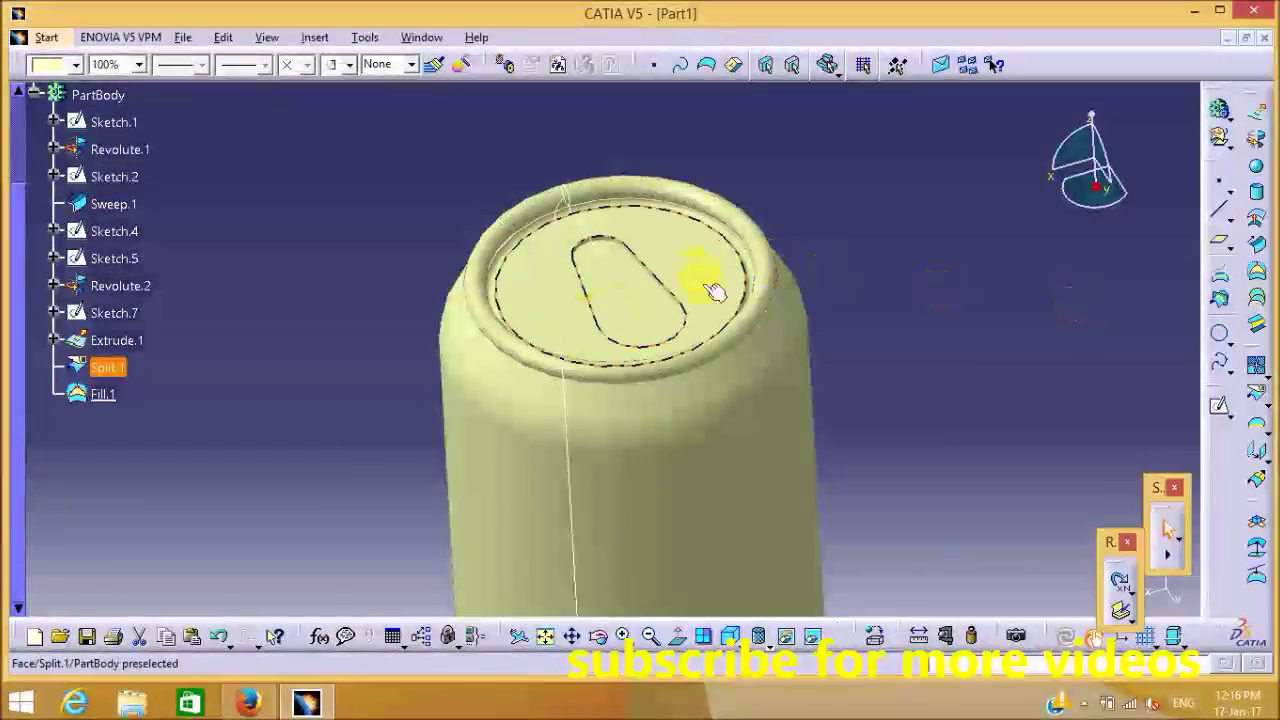
click(1220, 408)
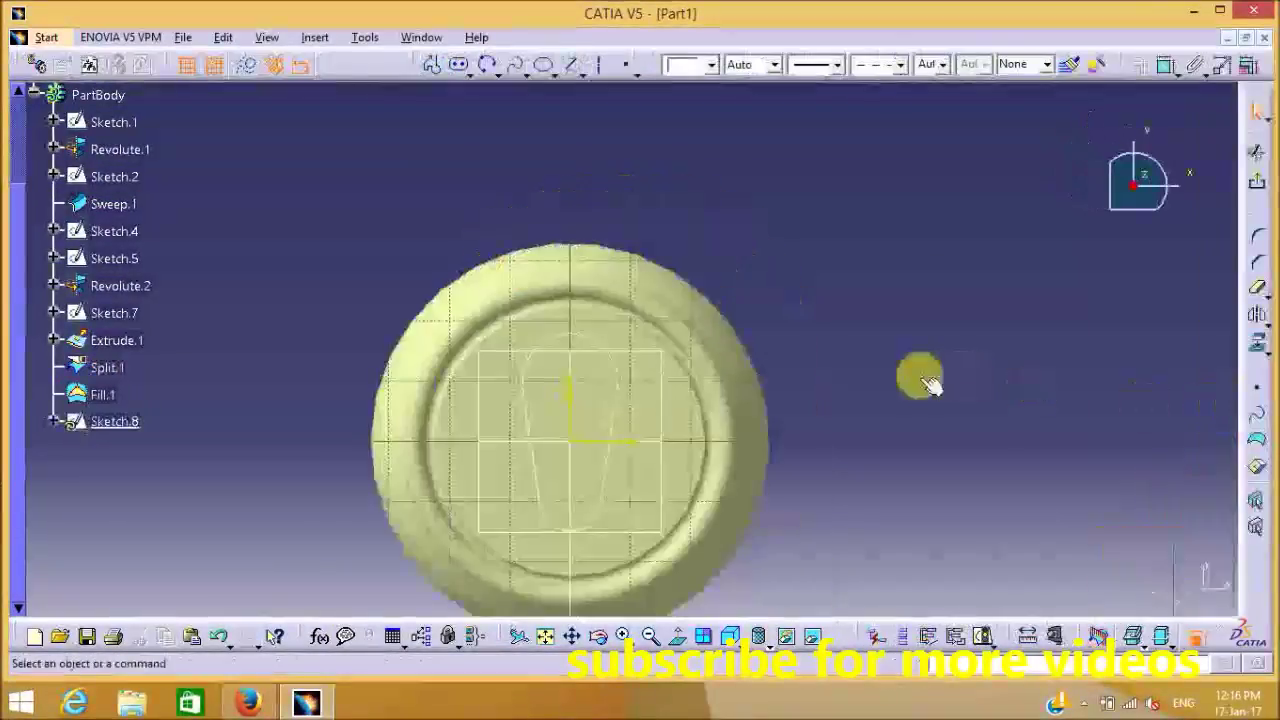
ctrl+middle_drag(1050, 326, 1071, 263)
middle_drag(1112, 328, 1049, 237)
click(470, 71)
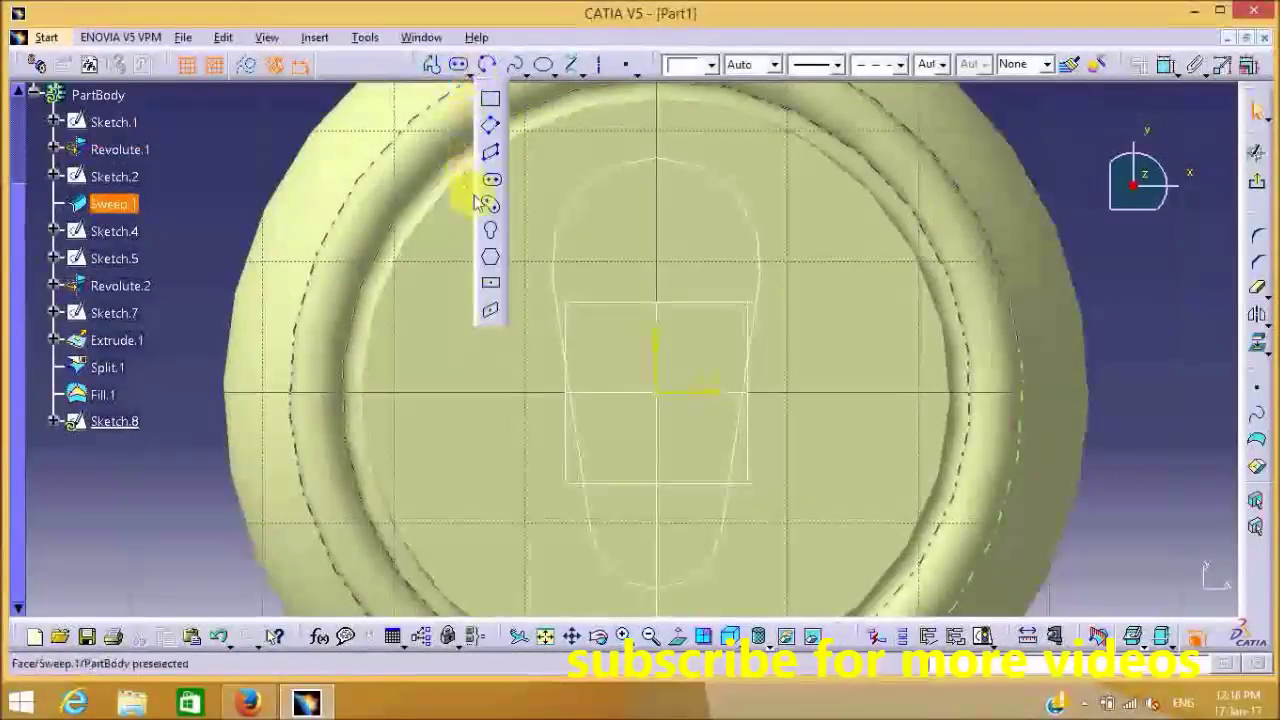
click(492, 180)
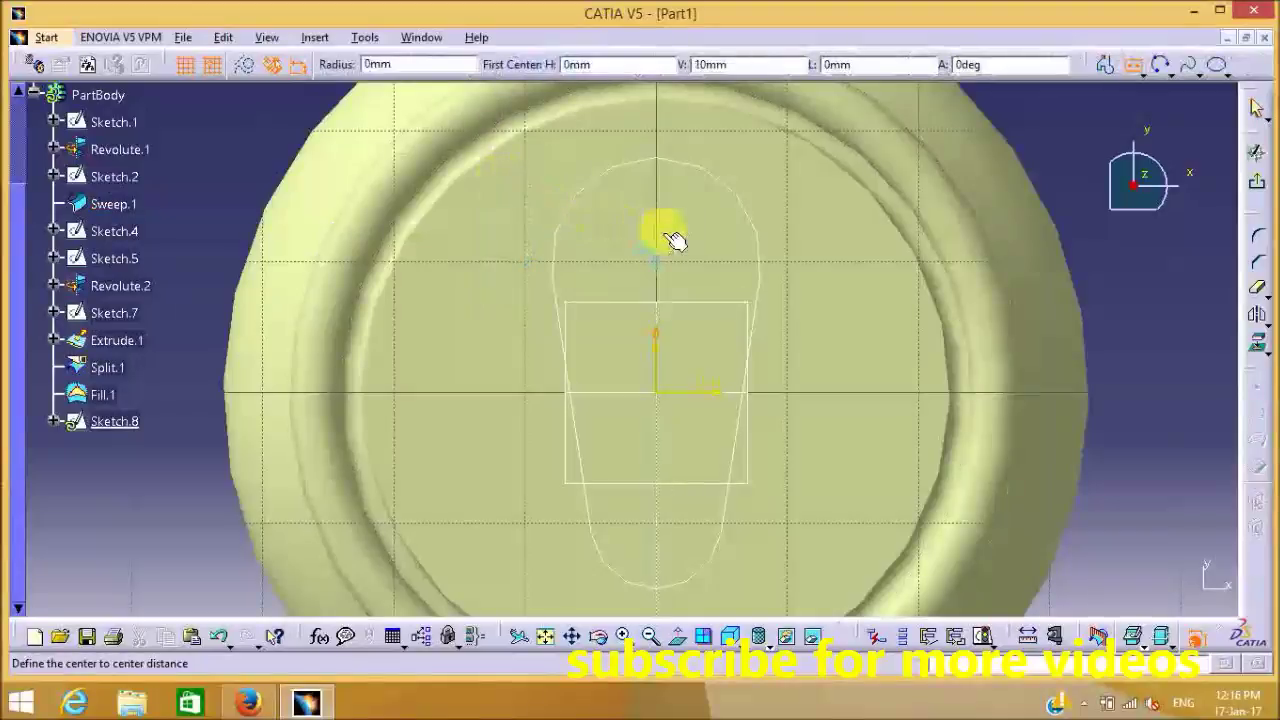
click(672, 240)
click(665, 495)
click(820, 378)
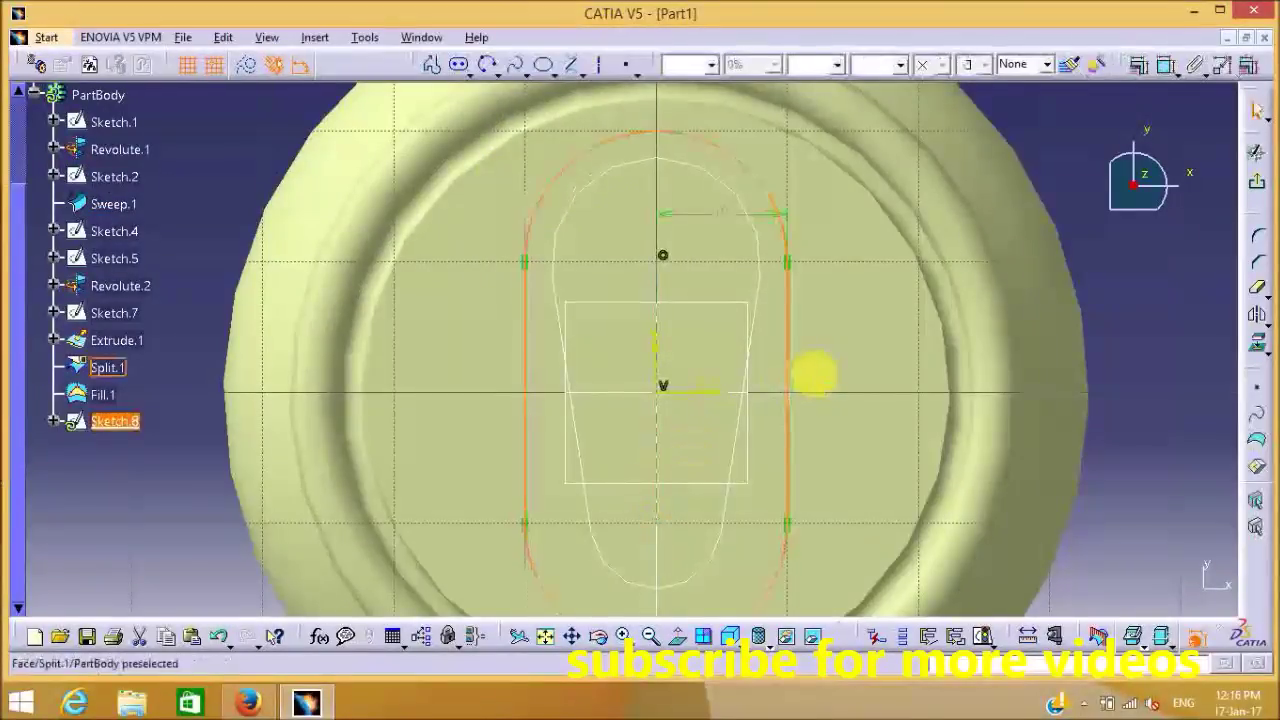
Set the elongated hole's half-width offset to 3 mm
double_click(722, 216)
text(3)
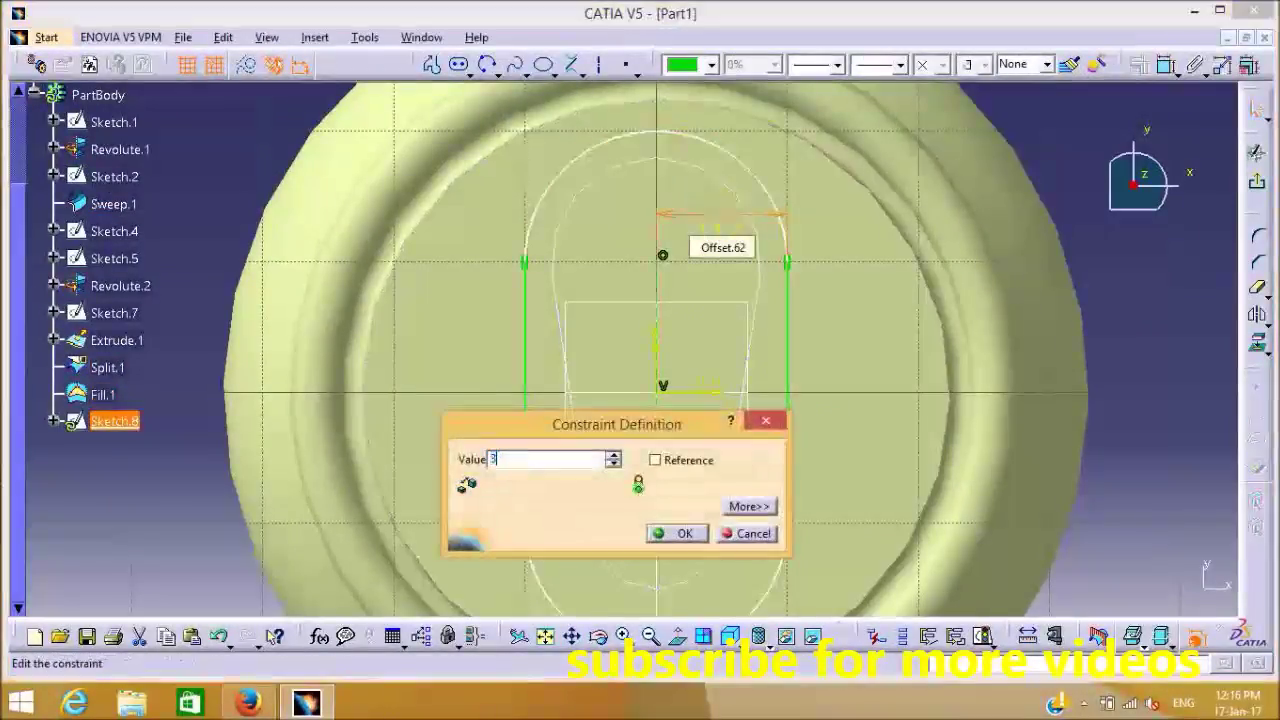
key(Return)
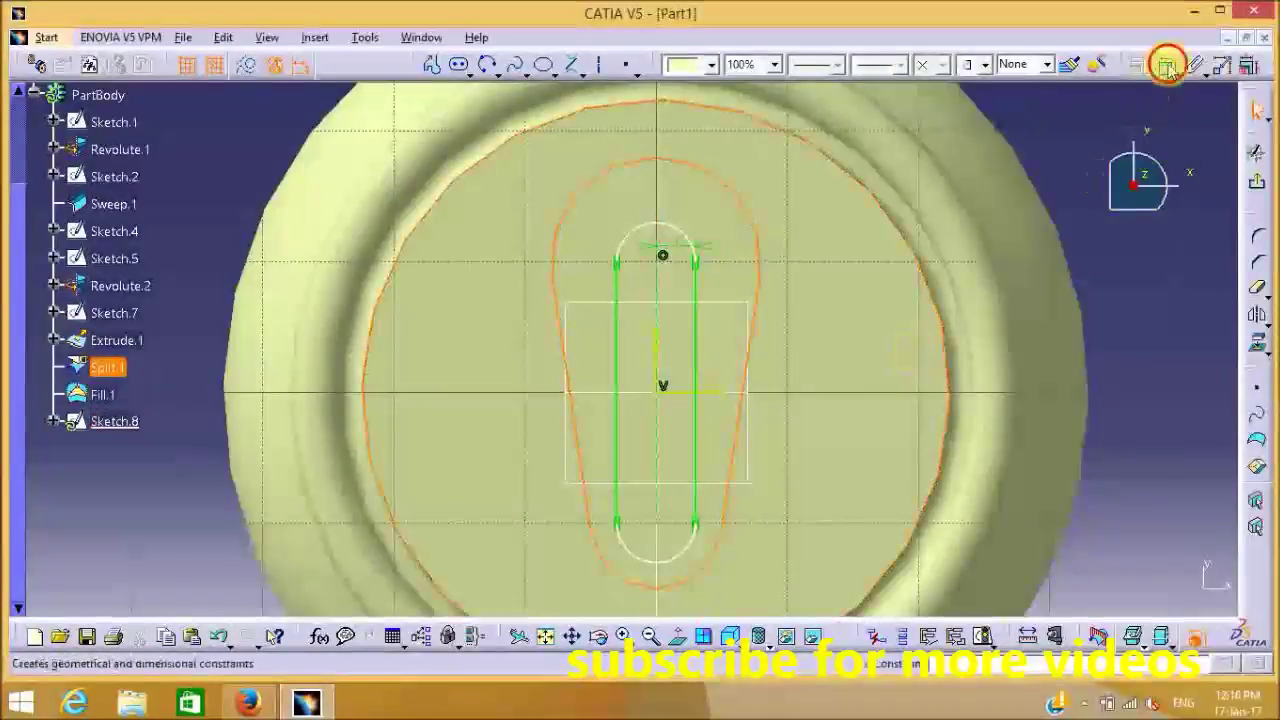
Dimension the straight side of the elongated hole and set its length to 15 mm
click(1164, 60)
click(707, 428)
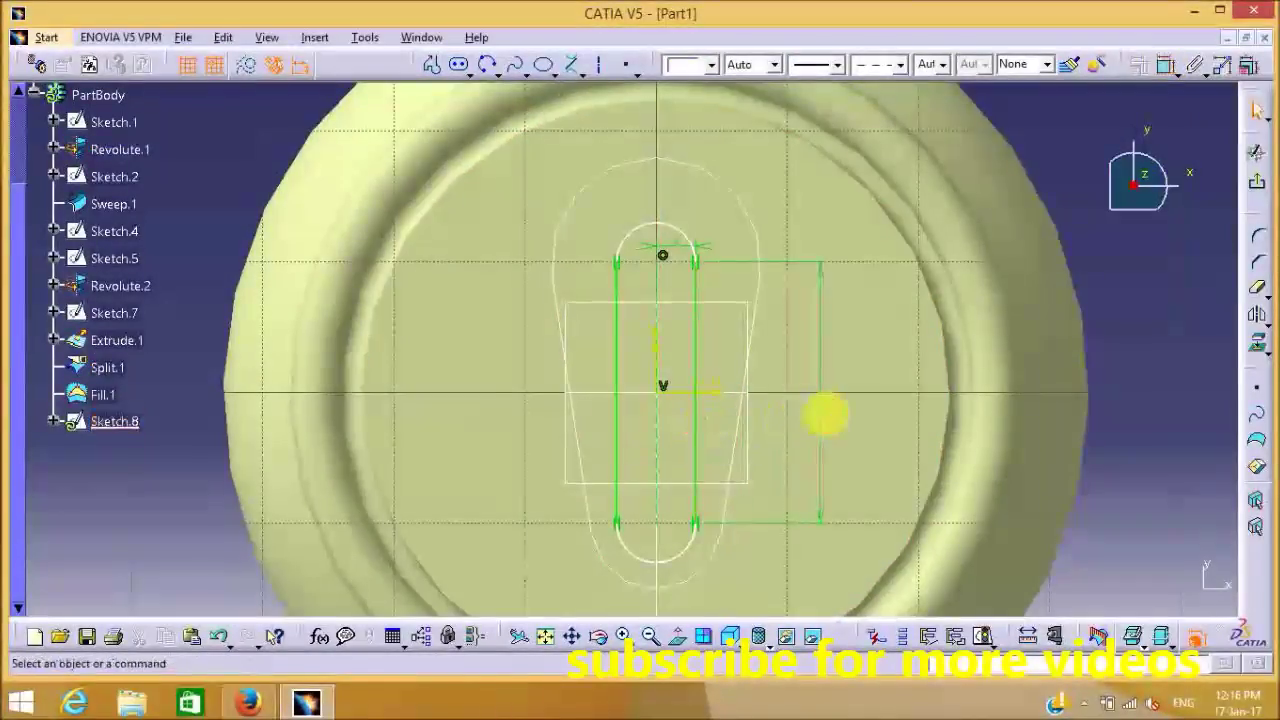
click(826, 414)
double_click(823, 417)
text(15)
key(Return)
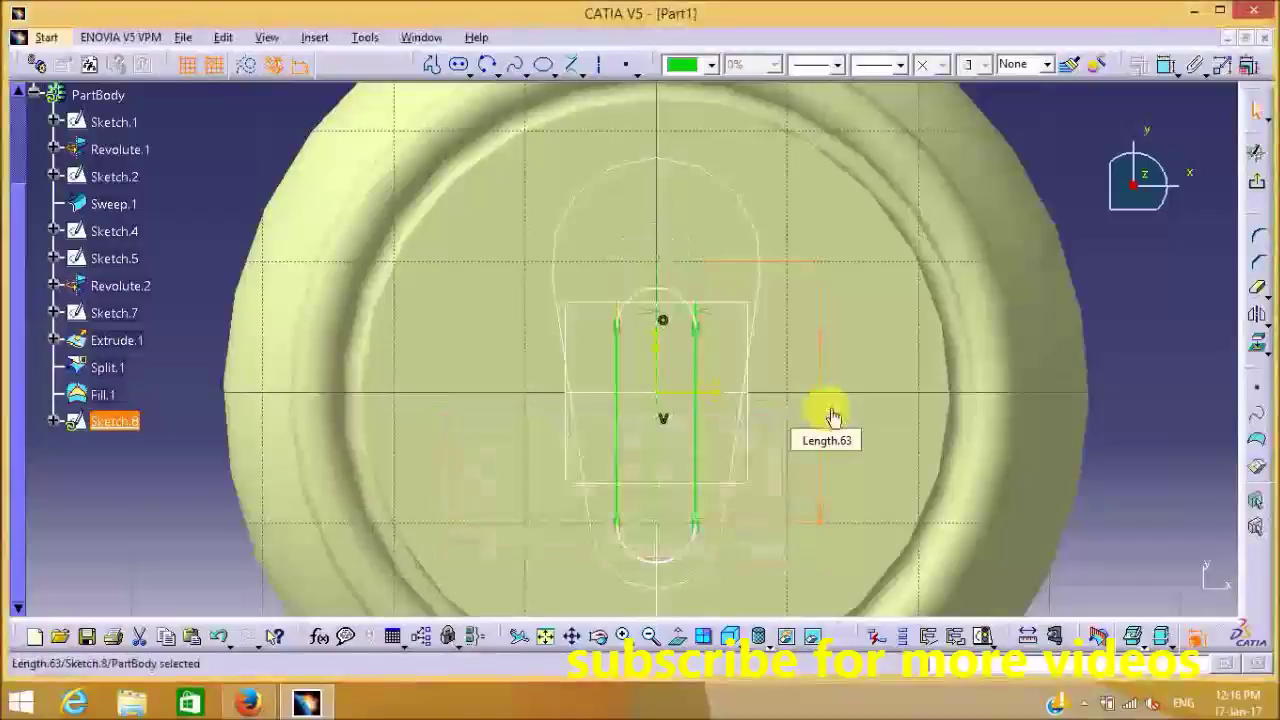
click(904, 346)
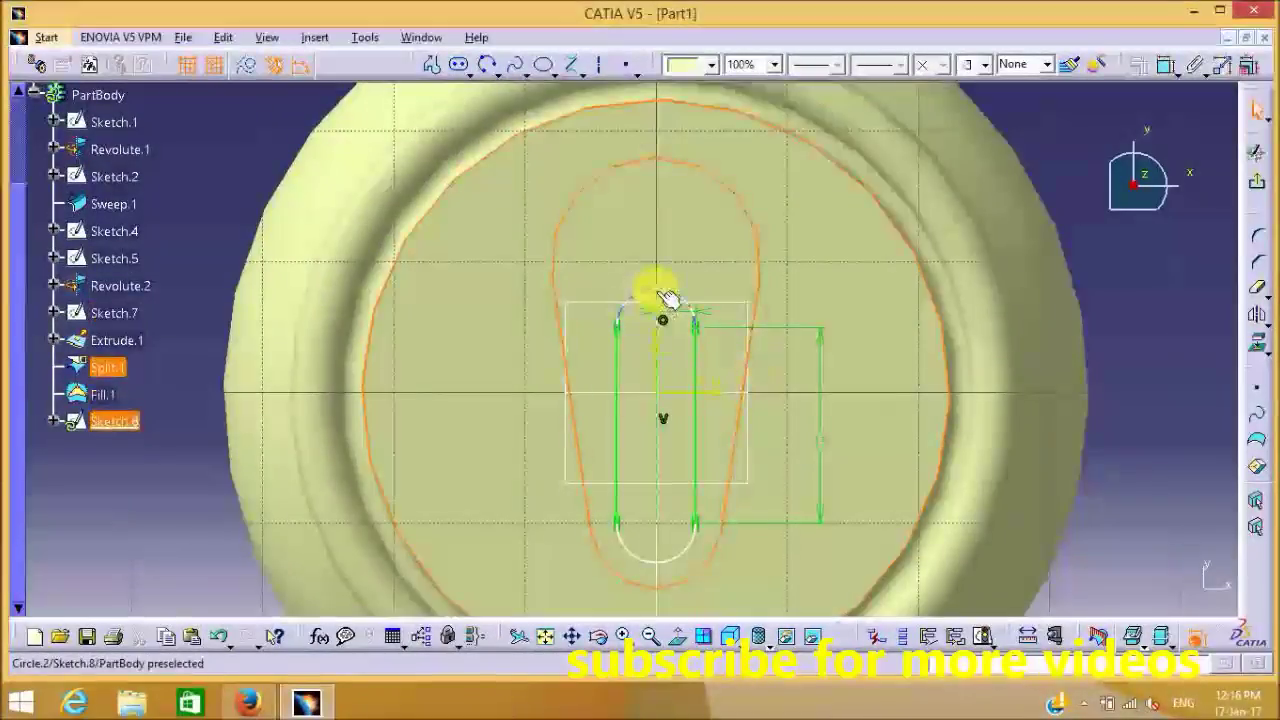
Move the elongated hole upward and constrain its upper arc centre 5 mm from the wide end of the teardrop recess
drag(665, 298, 660, 251)
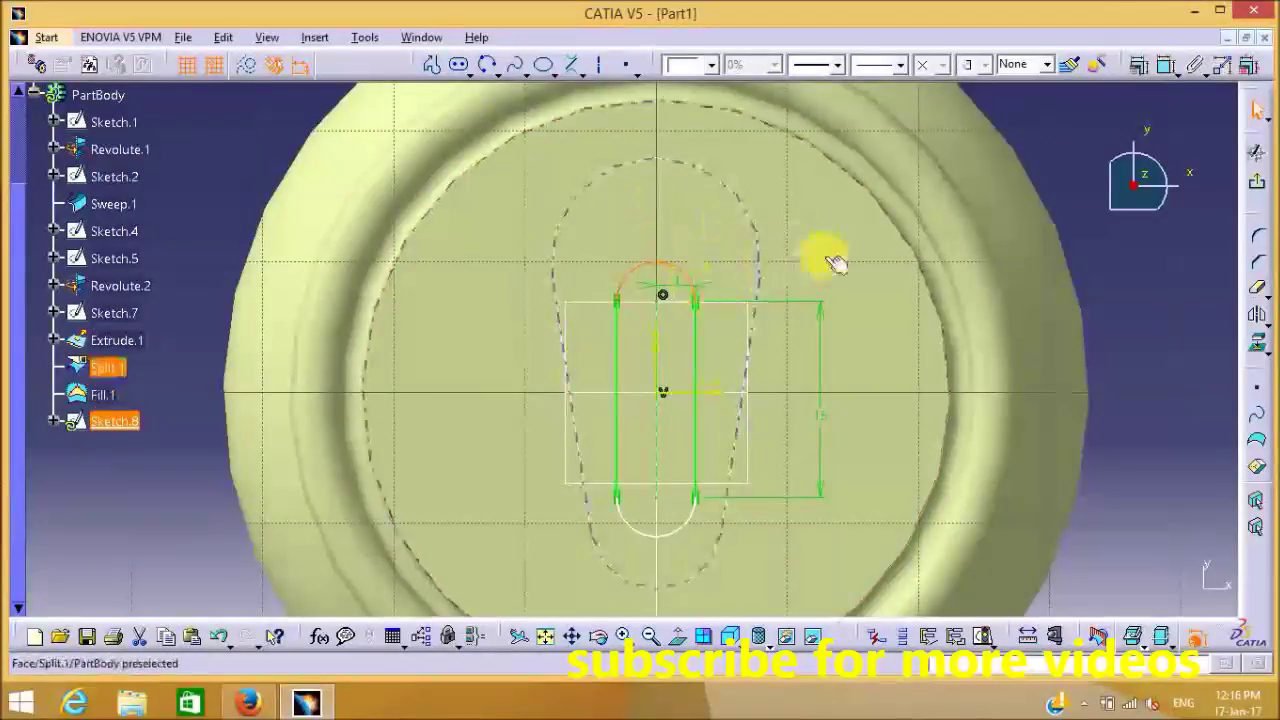
click(1166, 64)
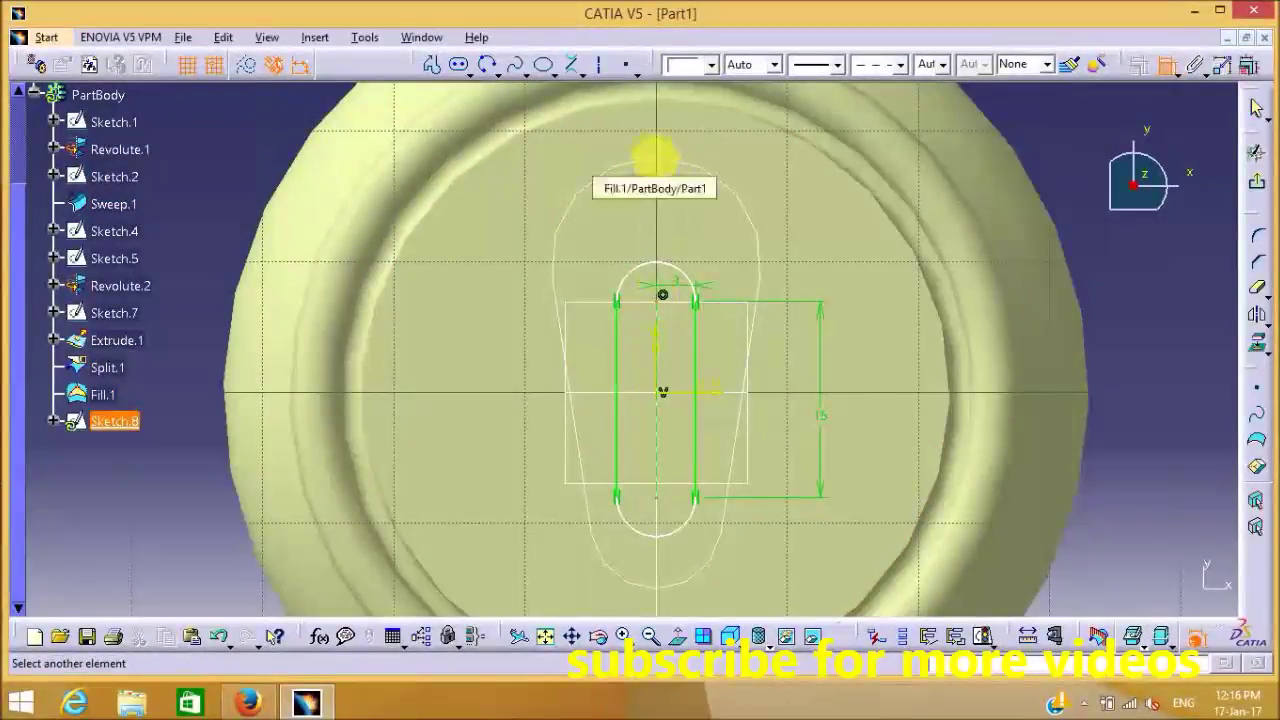
click(655, 158)
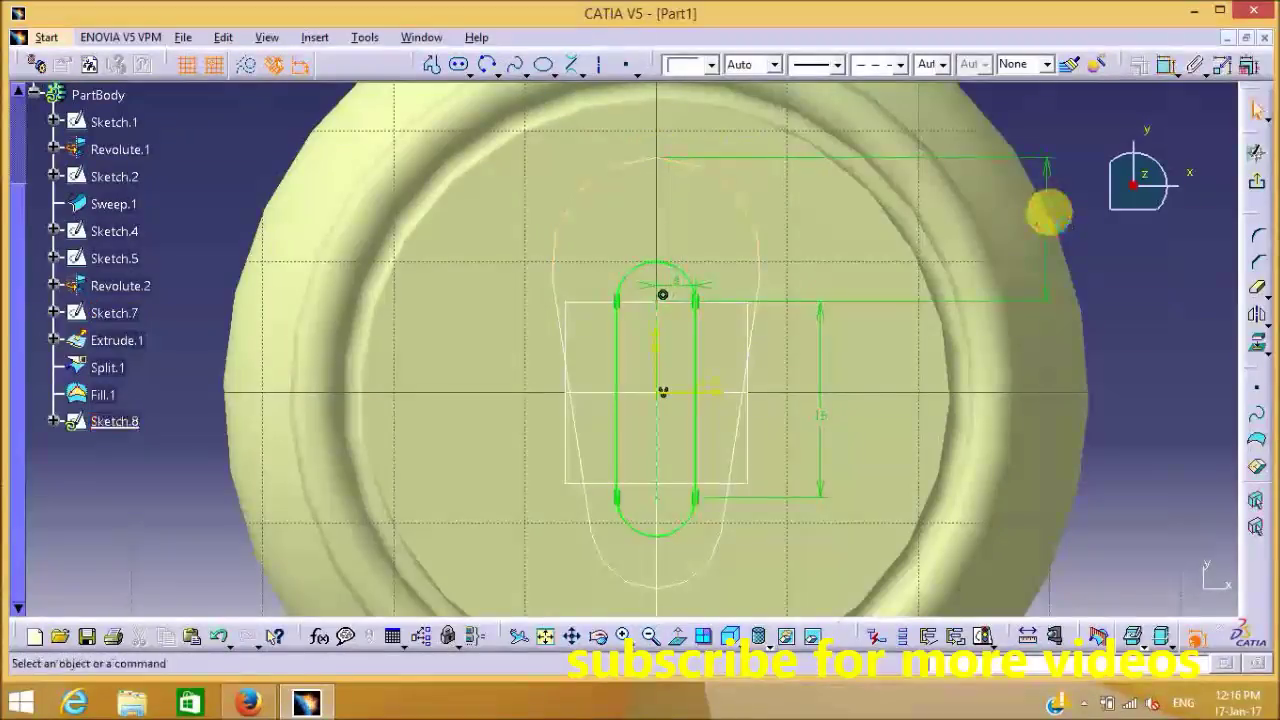
double_click(1046, 202)
text(5)
key(Return)
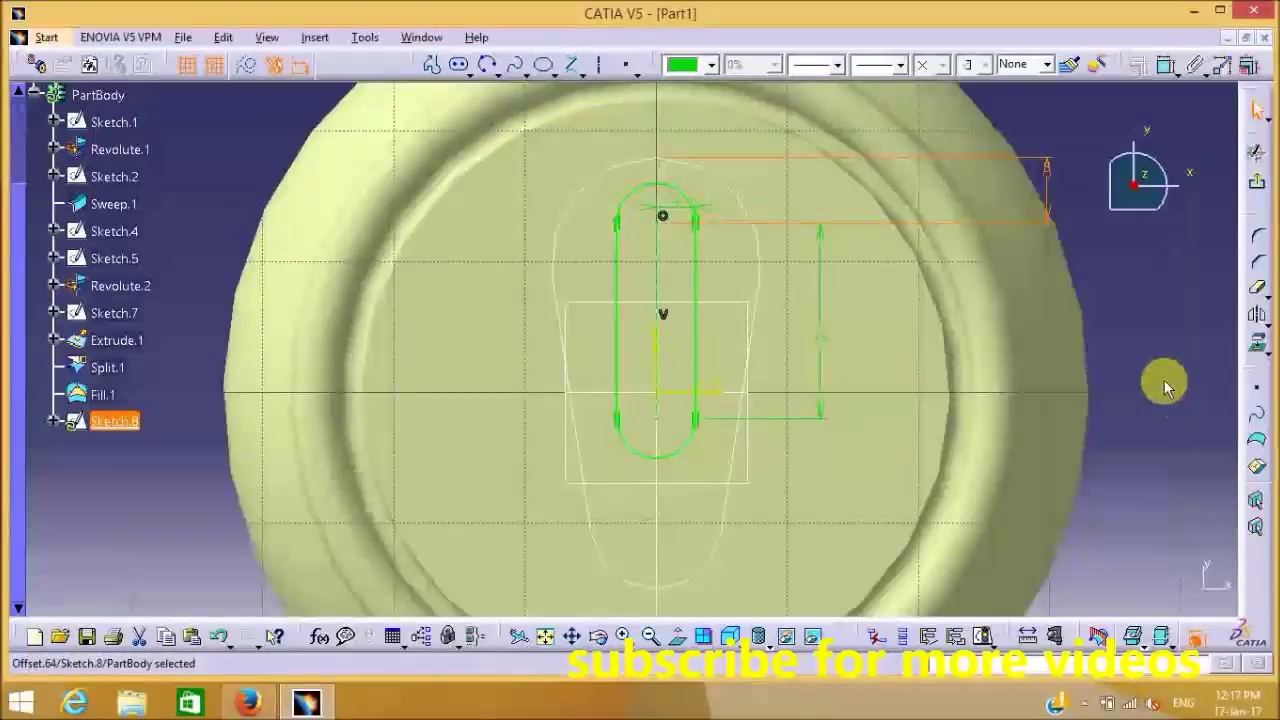
click(1100, 343)
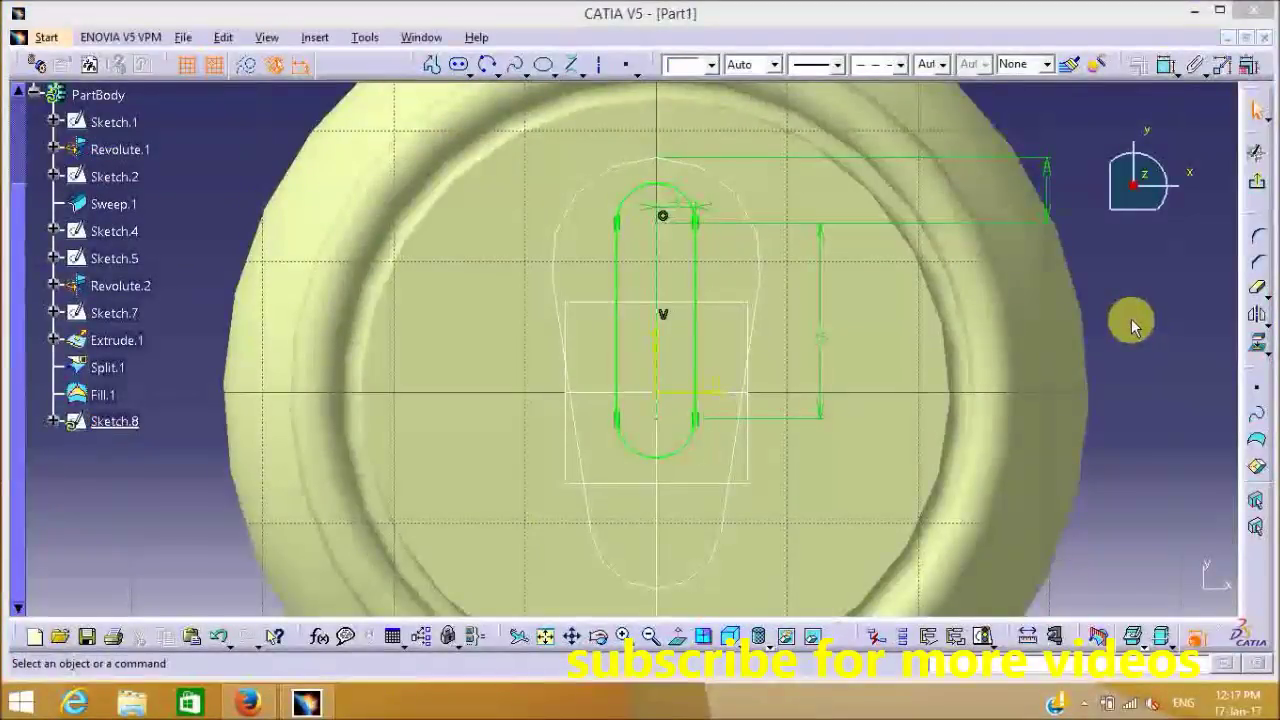
click(487, 64)
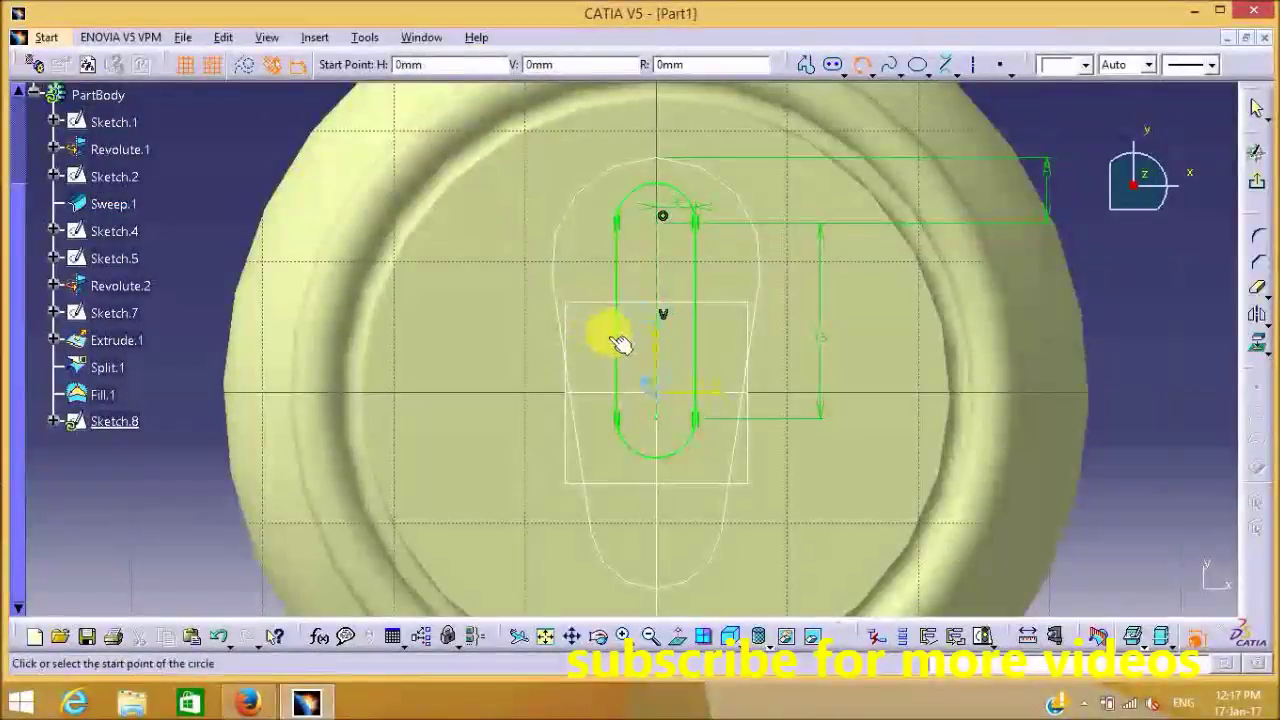
click(572, 322)
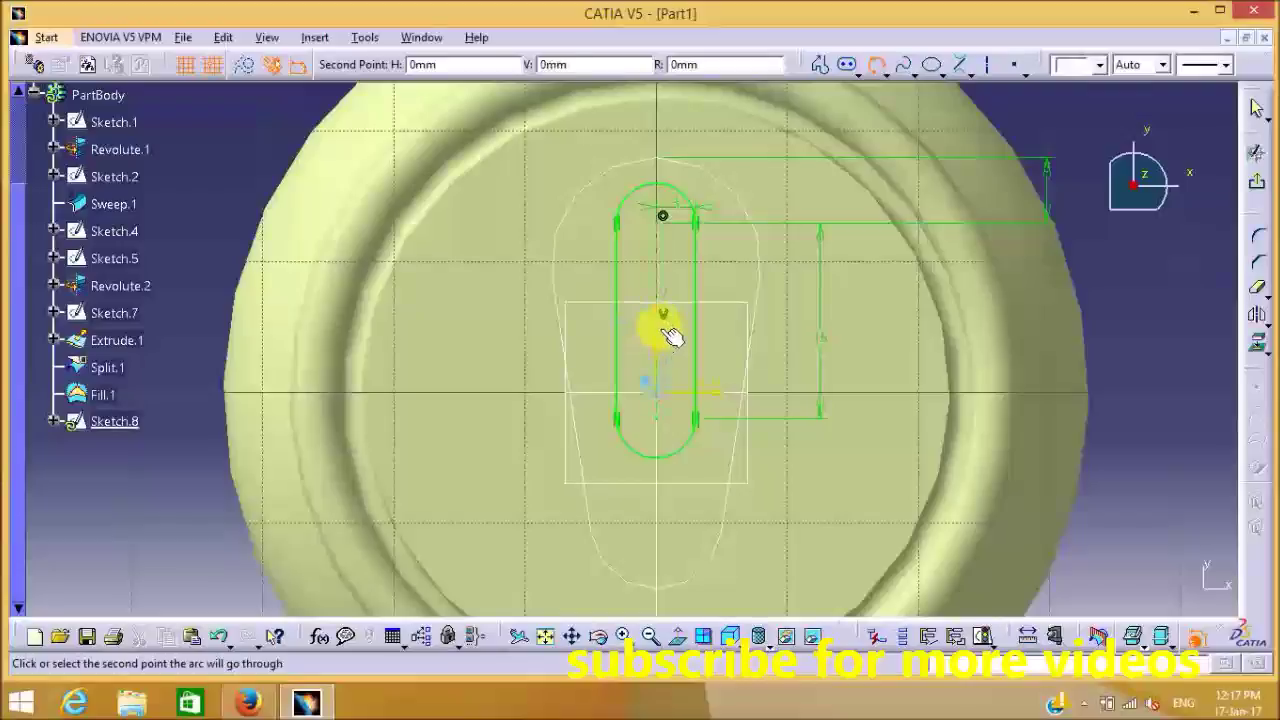
click(670, 337)
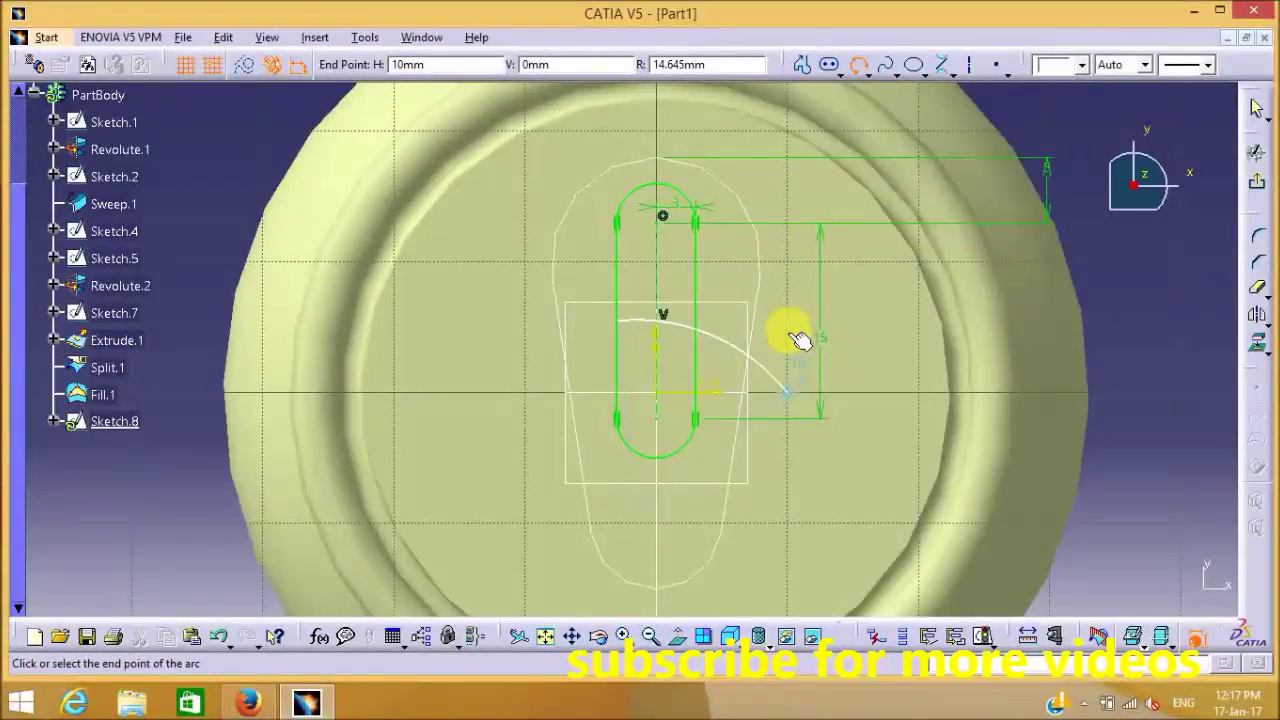
key(XF86AudioRaiseVolume)
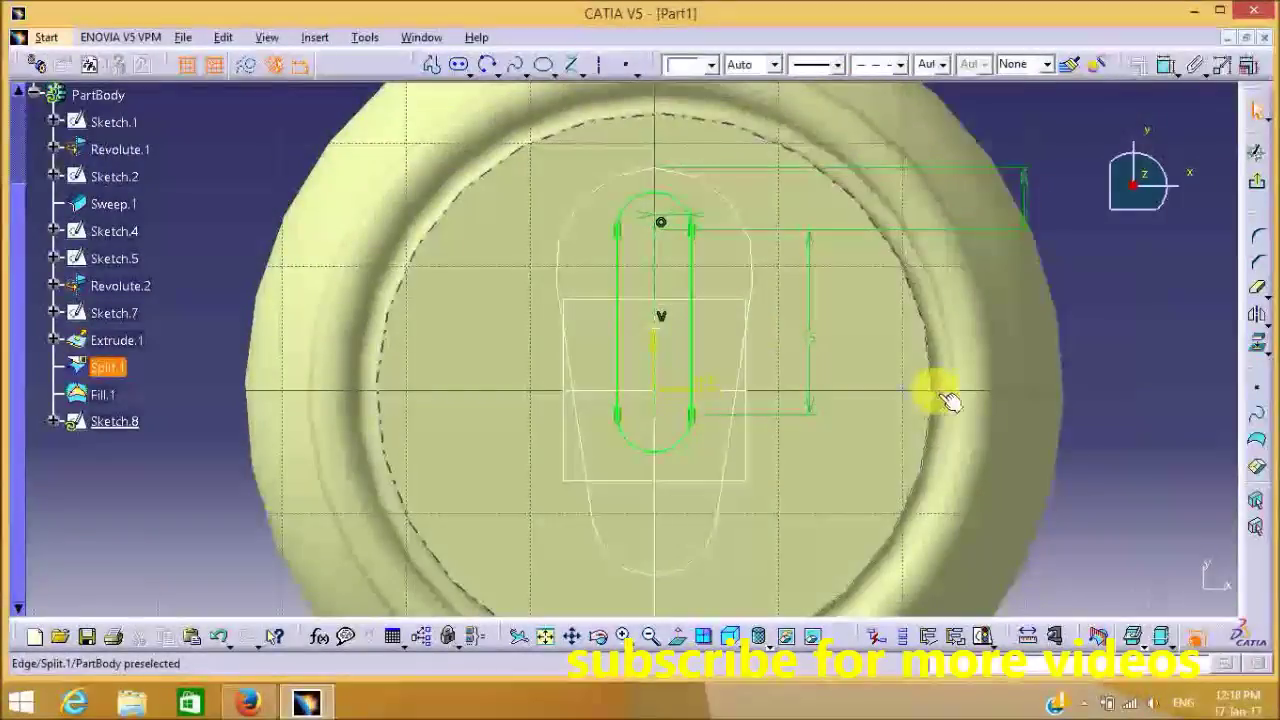
Draw a three-point arc of about 9.25 mm radius across the slot between its two straight sides, bowing towards the teardrop's narrow end, and exit the sketch
click(487, 64)
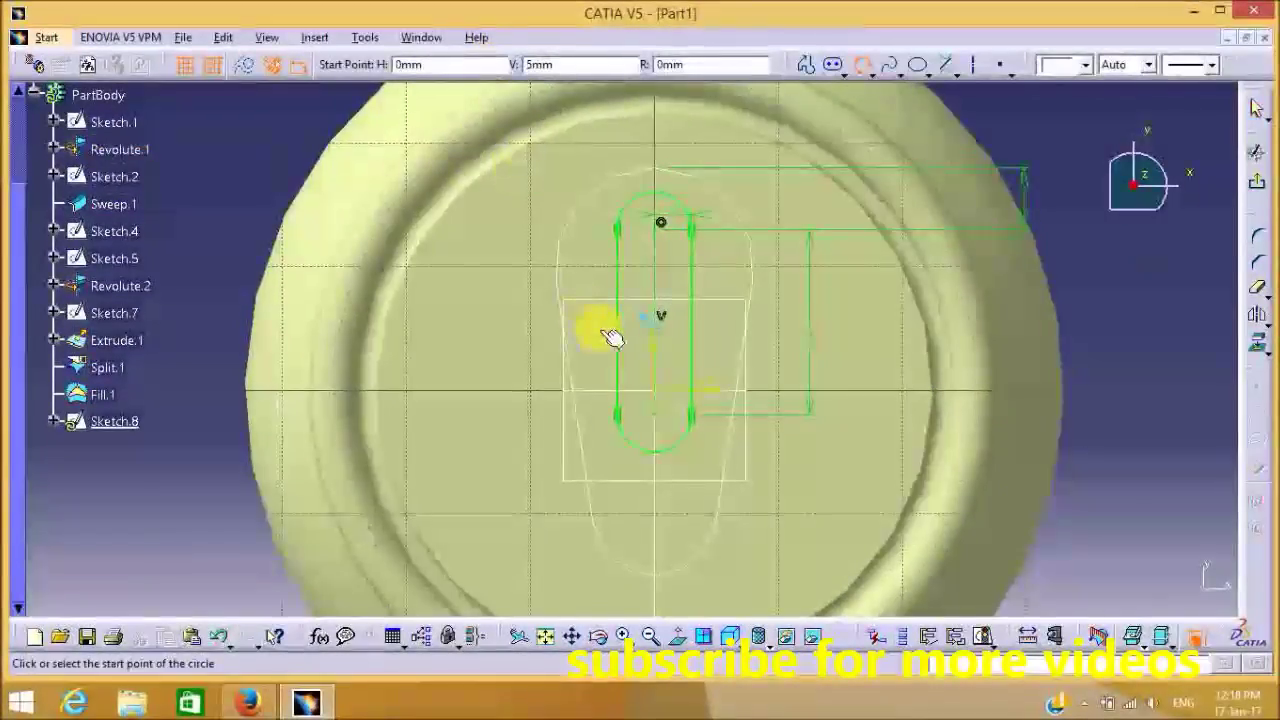
click(685, 343)
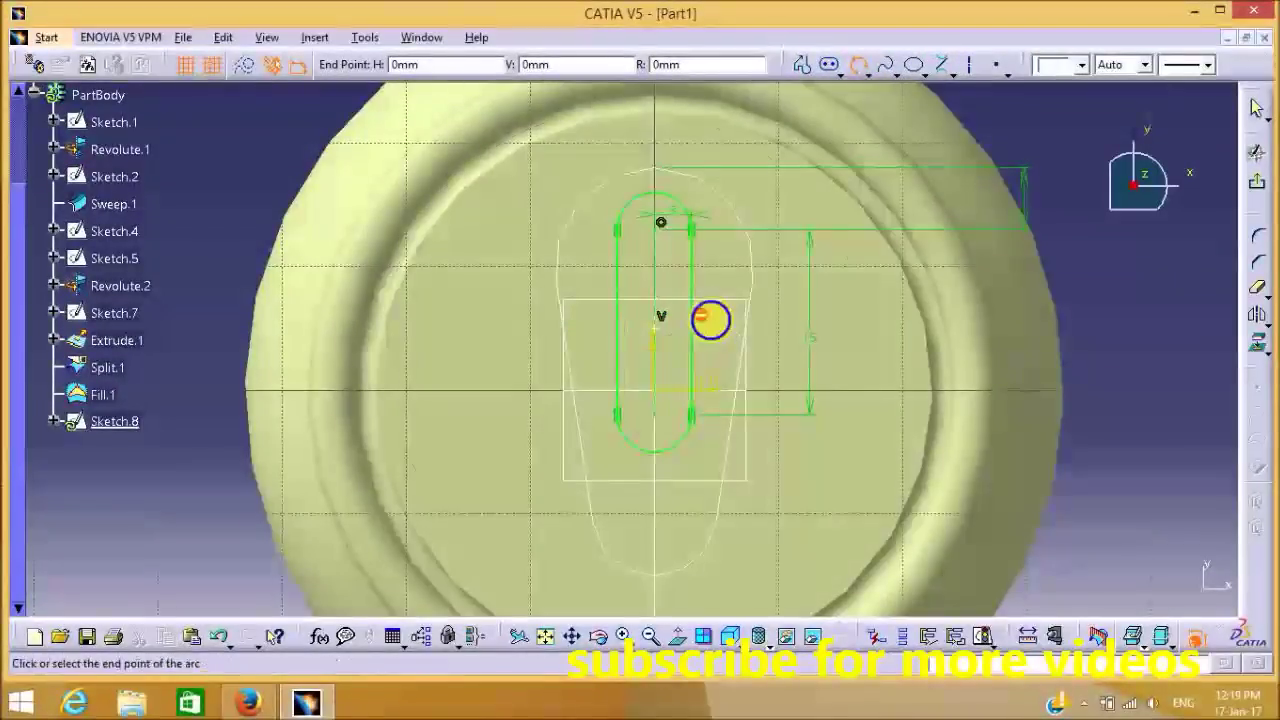
ctrl+middle_drag(711, 320, 760, 229)
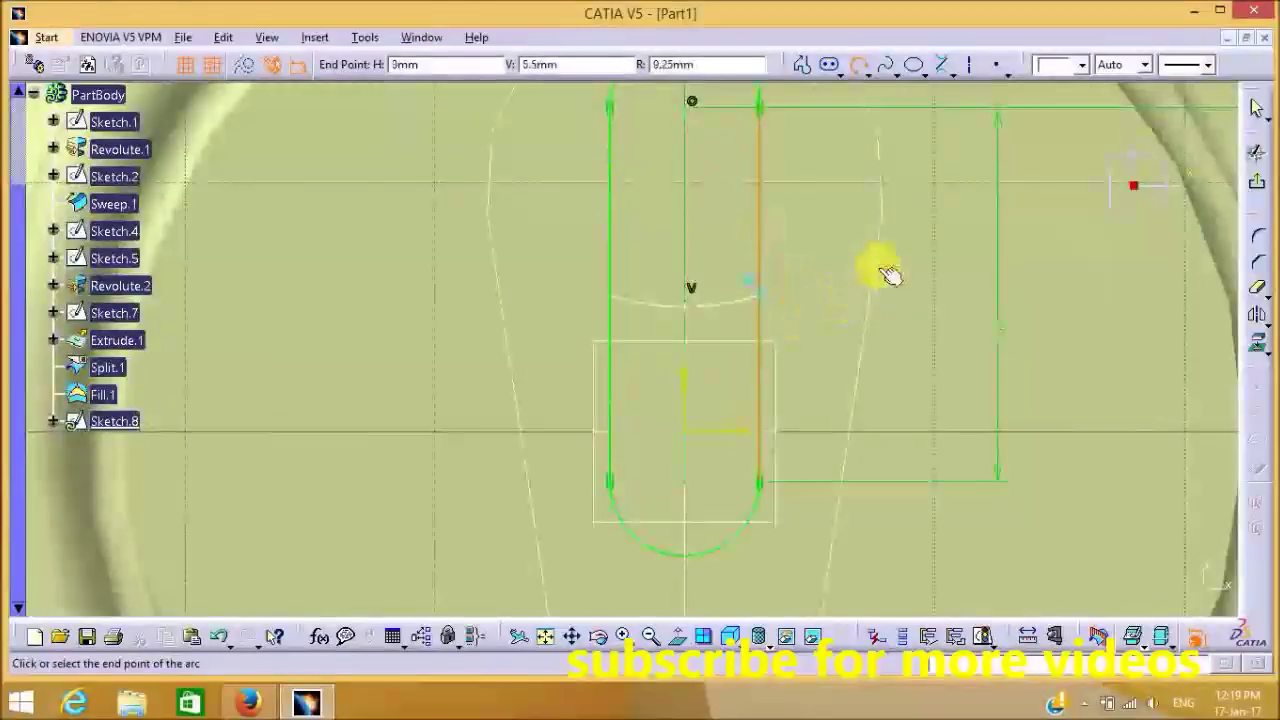
click(760, 288)
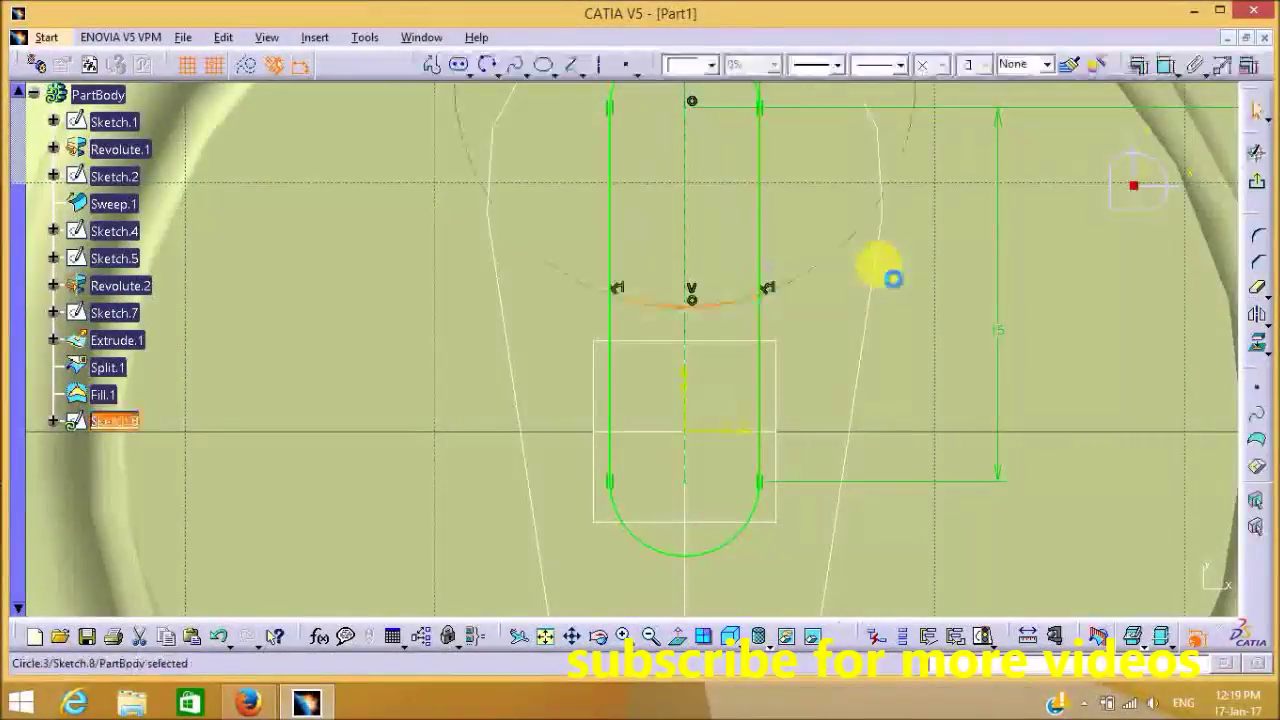
click(993, 299)
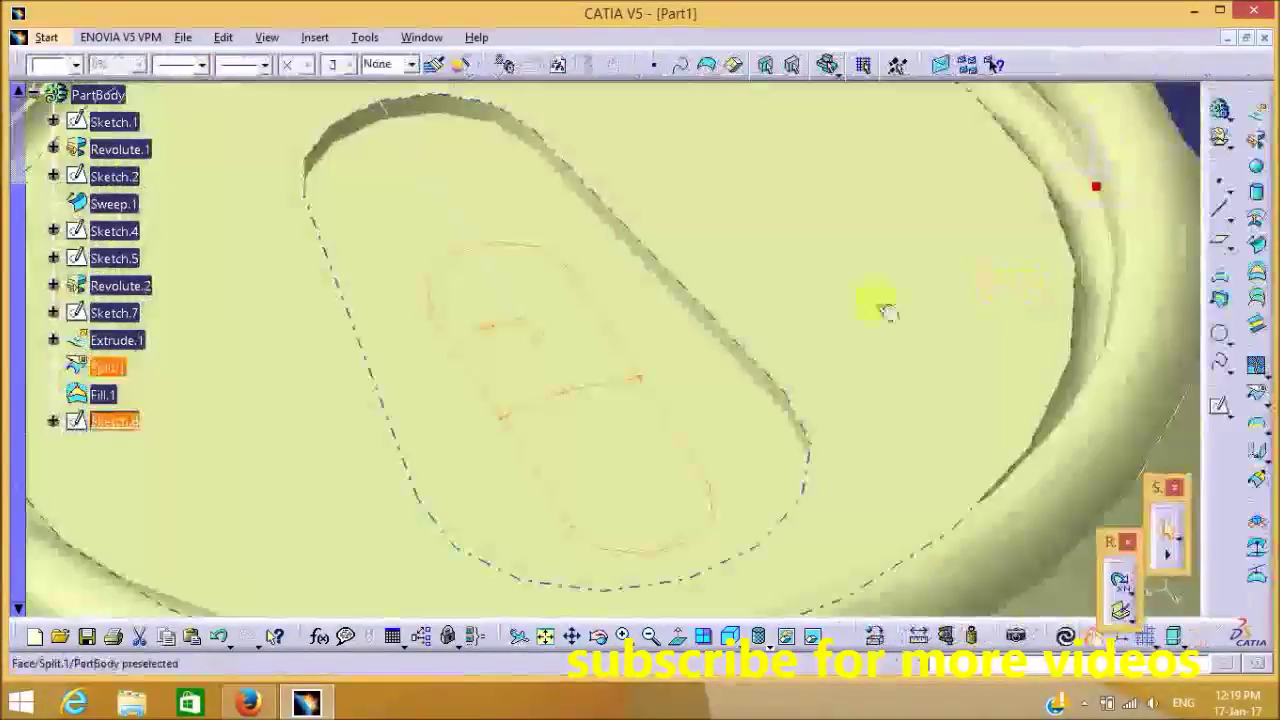
mouse_move(866, 300)
ctrl+middle_down()
mouse_move(849, 414)
mouse_move(855, 390)
ctrl+middle_up()
click(1019, 304)
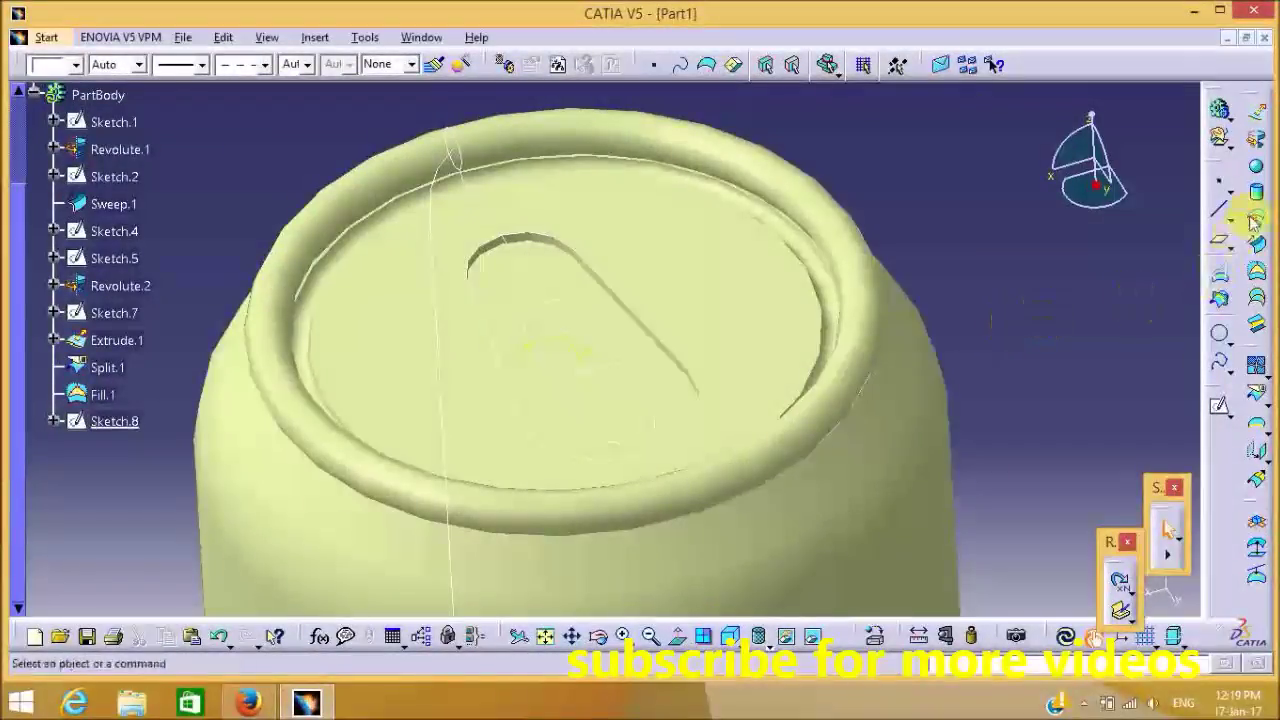
Create a circular swept surface with the center and radius subtype along one straight side of the slot, with a 0.5 mm radius
click(1258, 247)
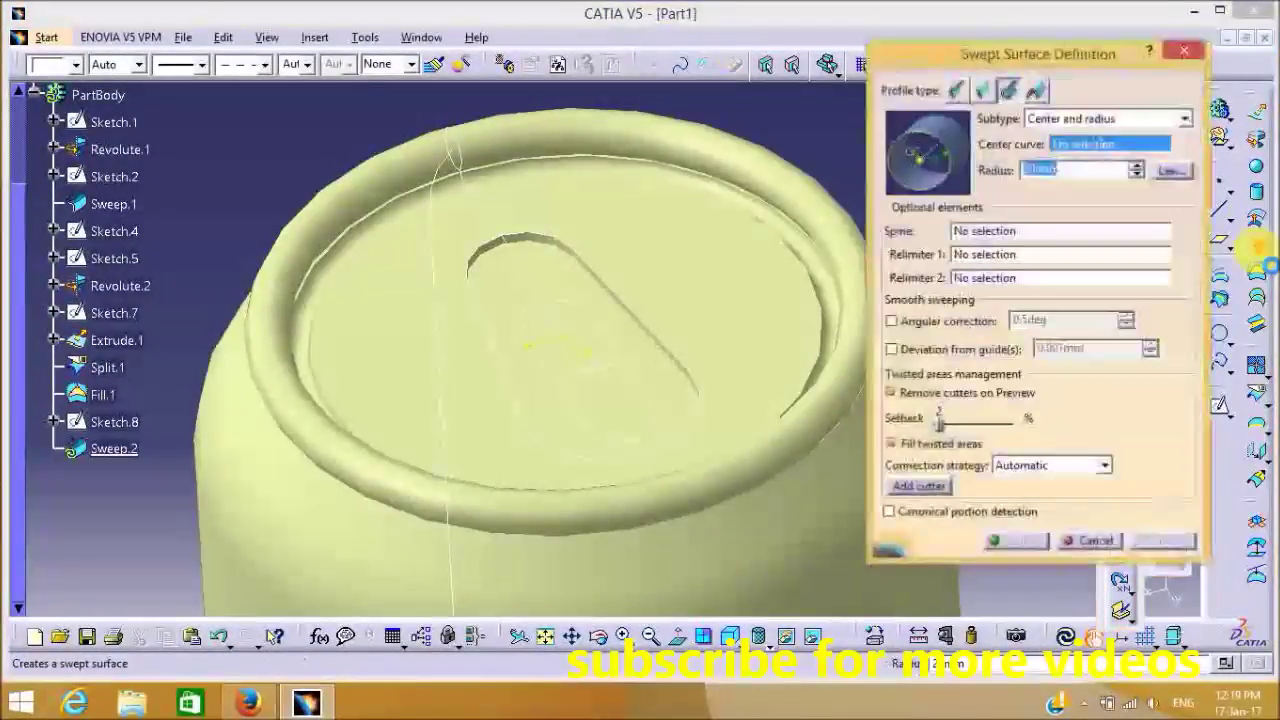
click(603, 330)
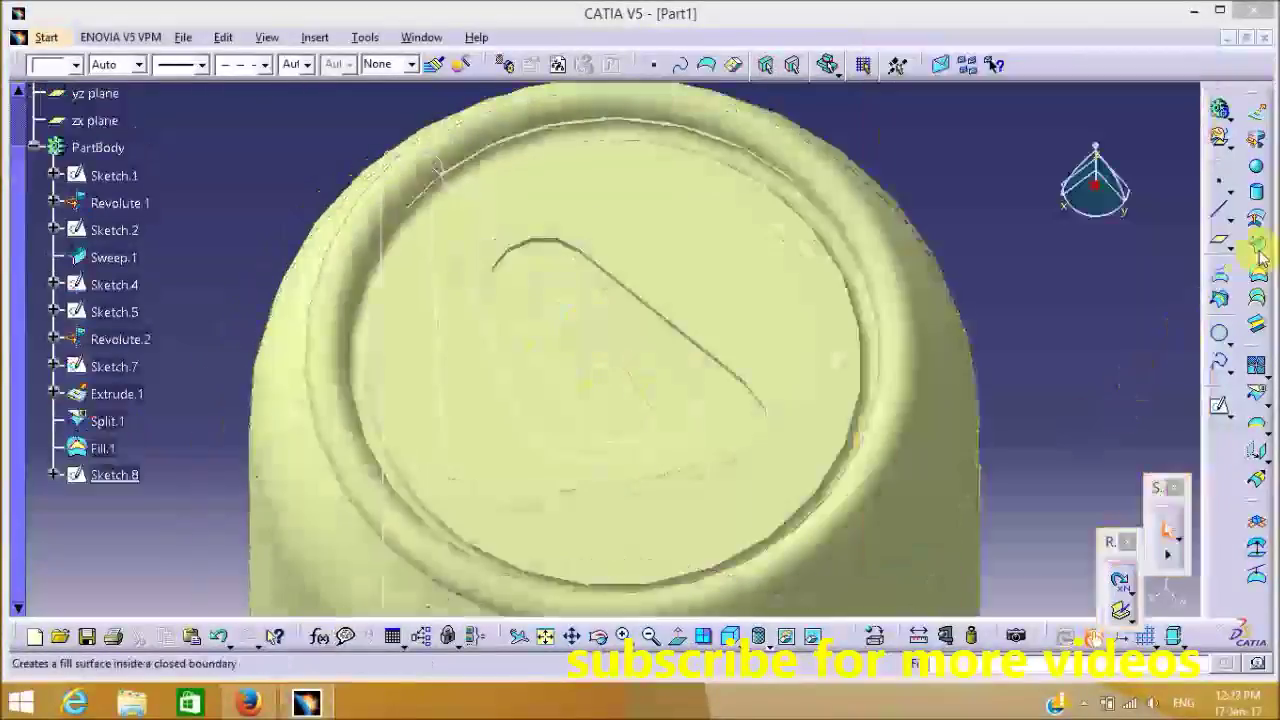
click(1257, 247)
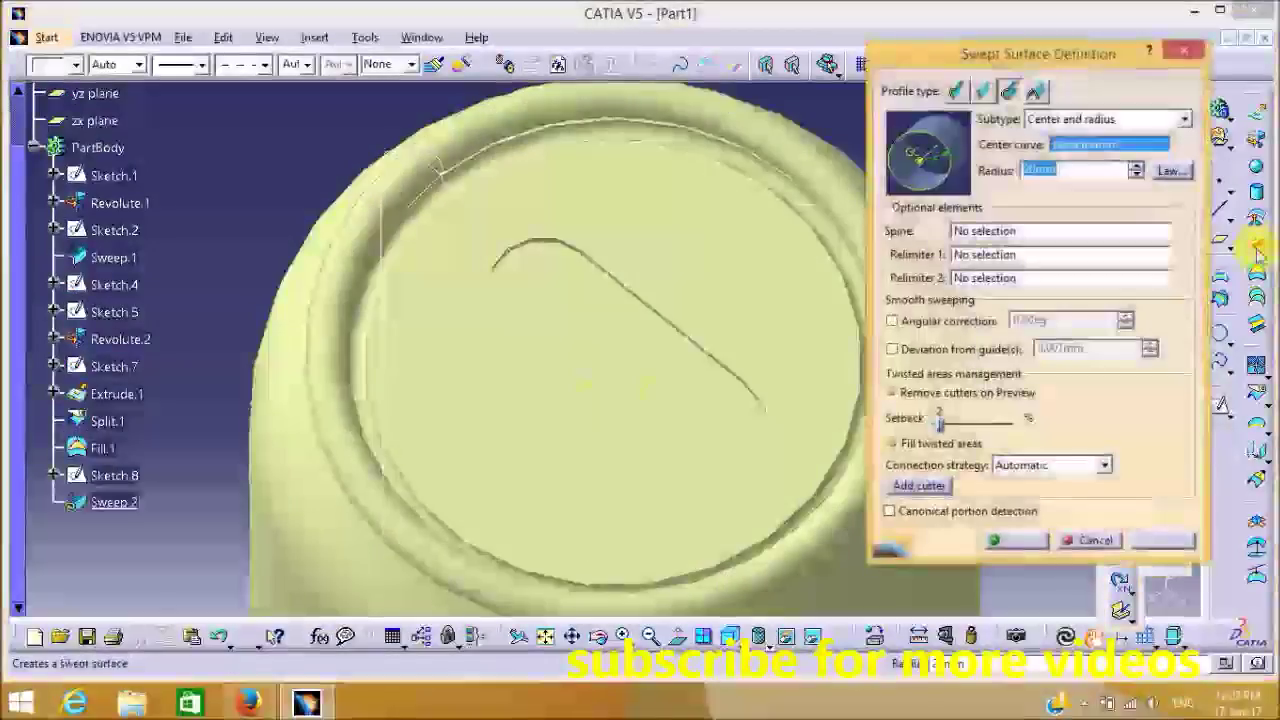
click(692, 398)
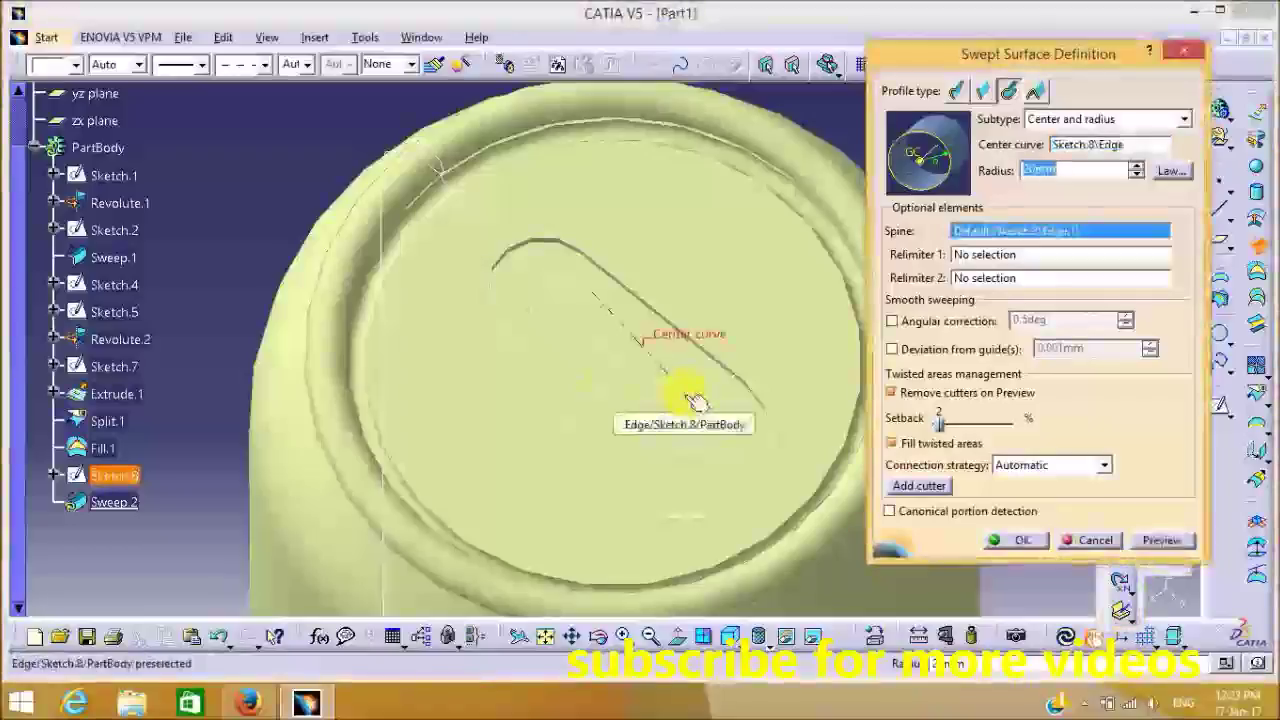
click(1160, 540)
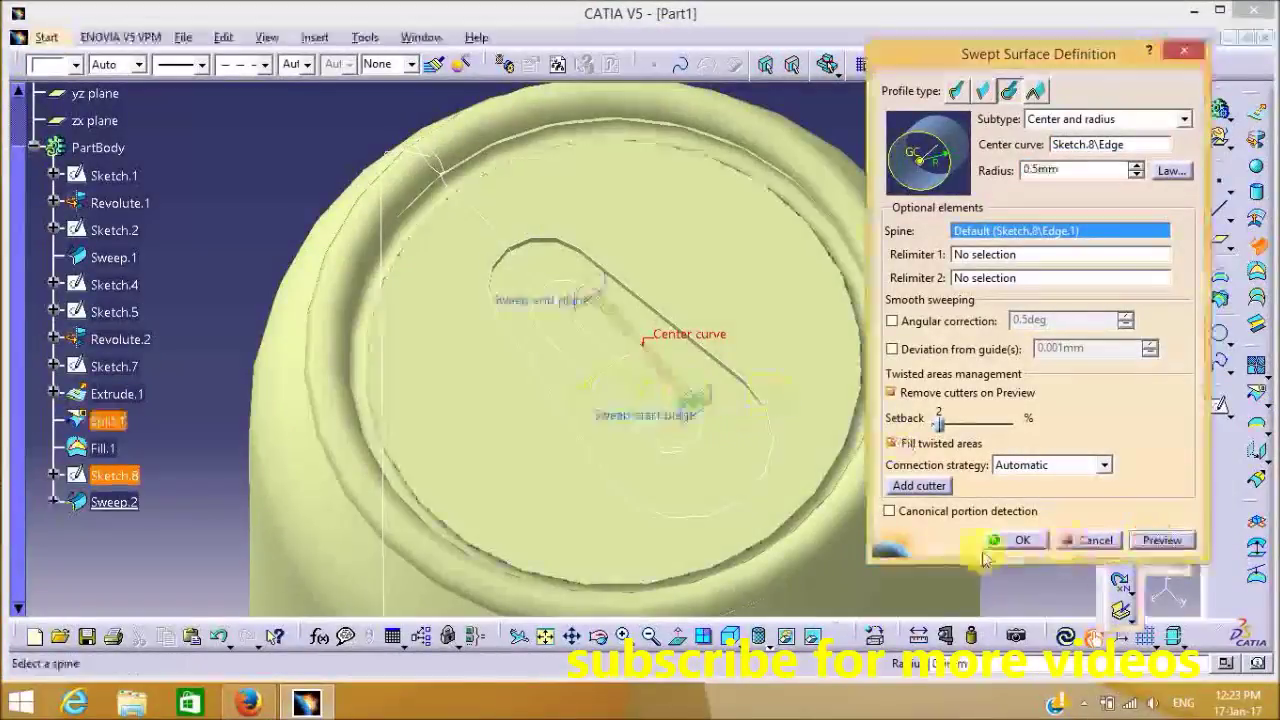
click(1010, 540)
Create circular sweeps of 0.5 mm radius along the slot's other straight side and both of its rounded ends
click(1257, 245)
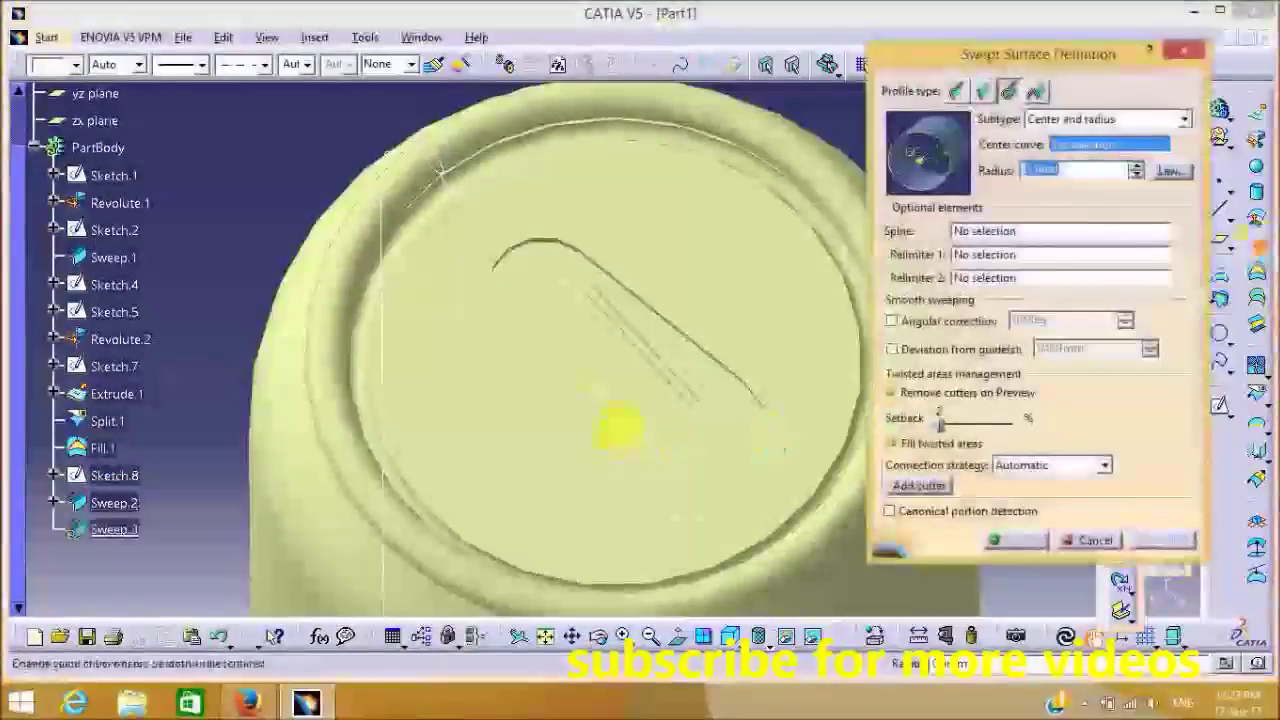
click(622, 428)
click(1000, 542)
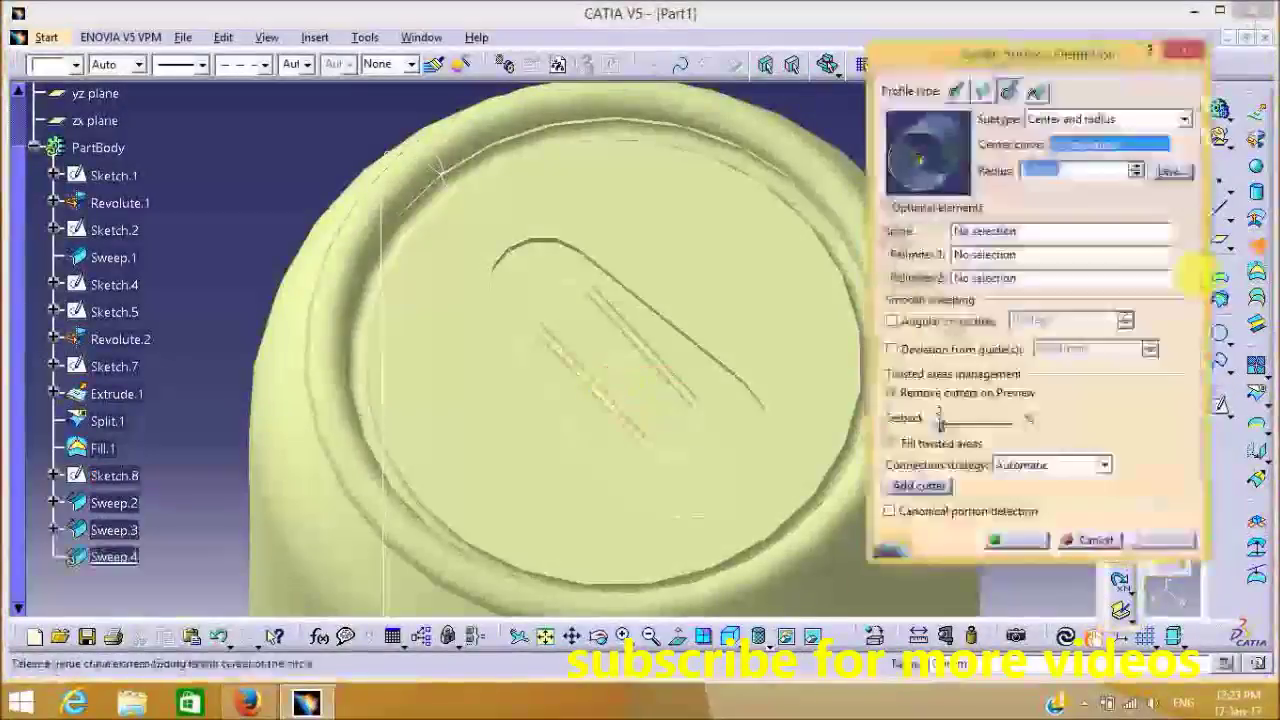
click(700, 451)
click(1012, 540)
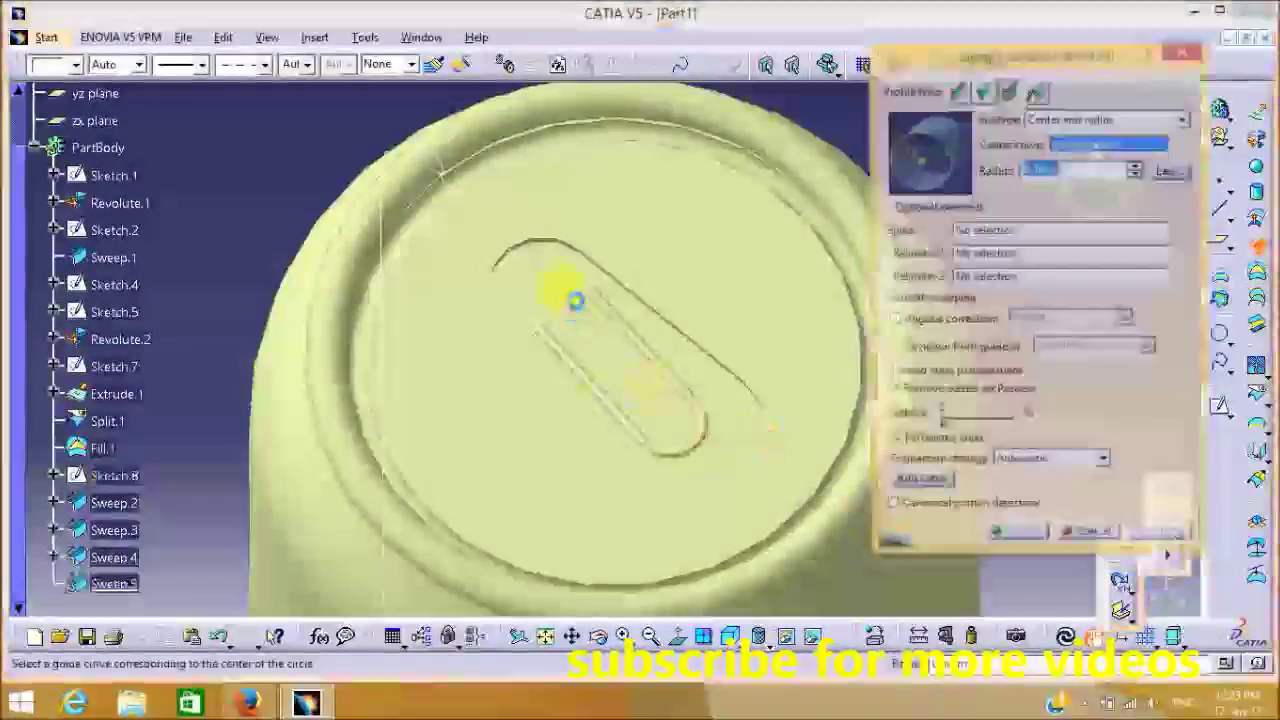
click(545, 280)
click(1012, 543)
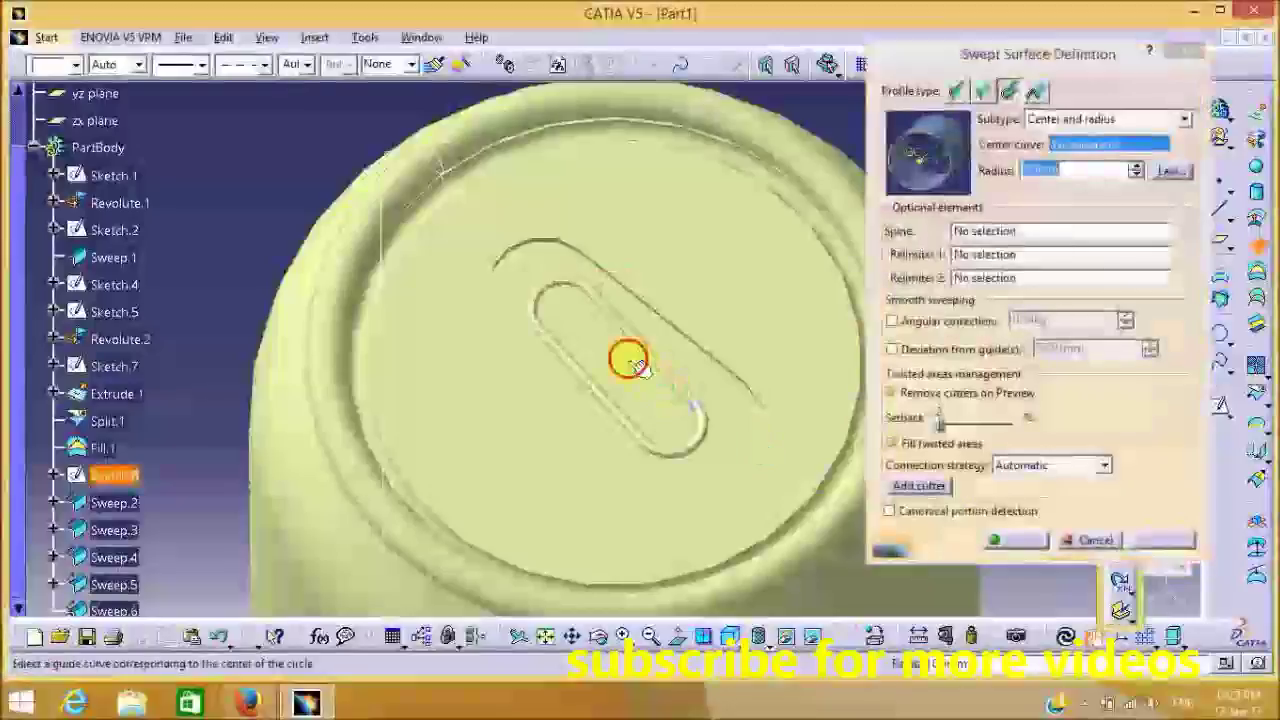
Sweep the arc crossing the slot with a 0.5 mm radius and end the sweep command
click(627, 360)
click(1014, 540)
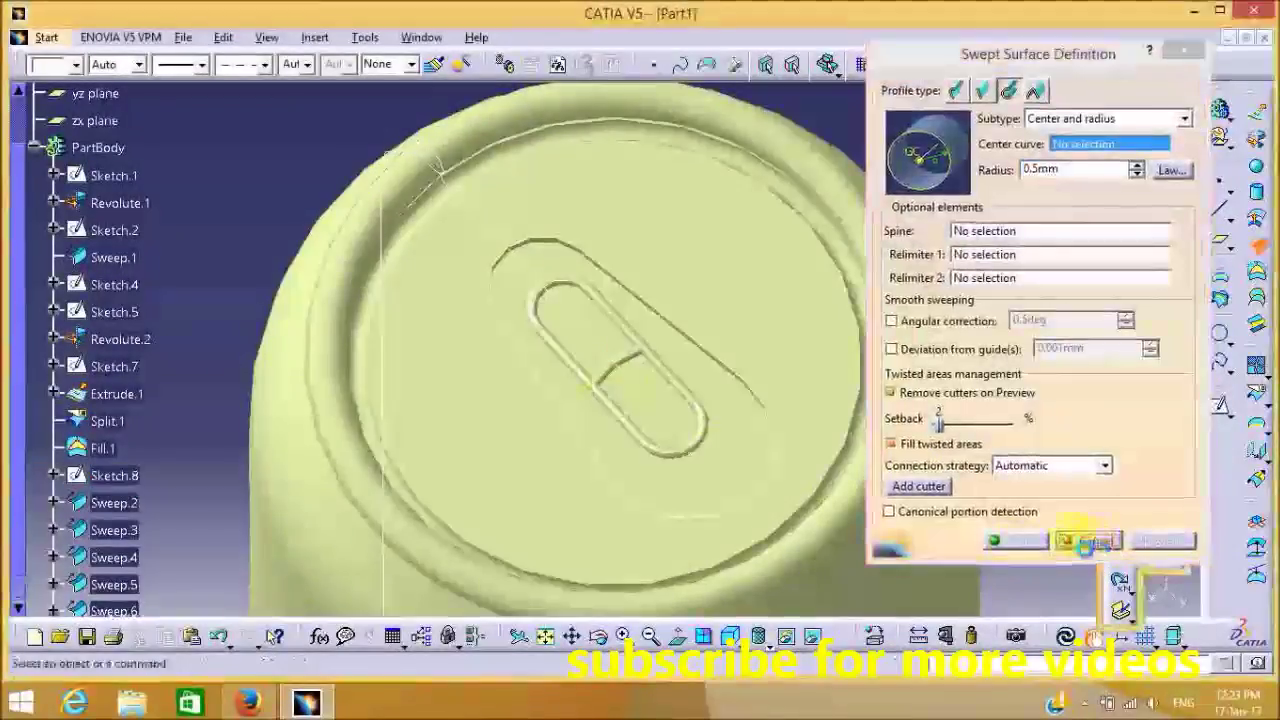
click(1084, 541)
Fill the slot's part towards the teardrop's narrow end, bounded by the cross arc, both straight sides and the rounded end
middle_drag(923, 526, 912, 307)
click(651, 382)
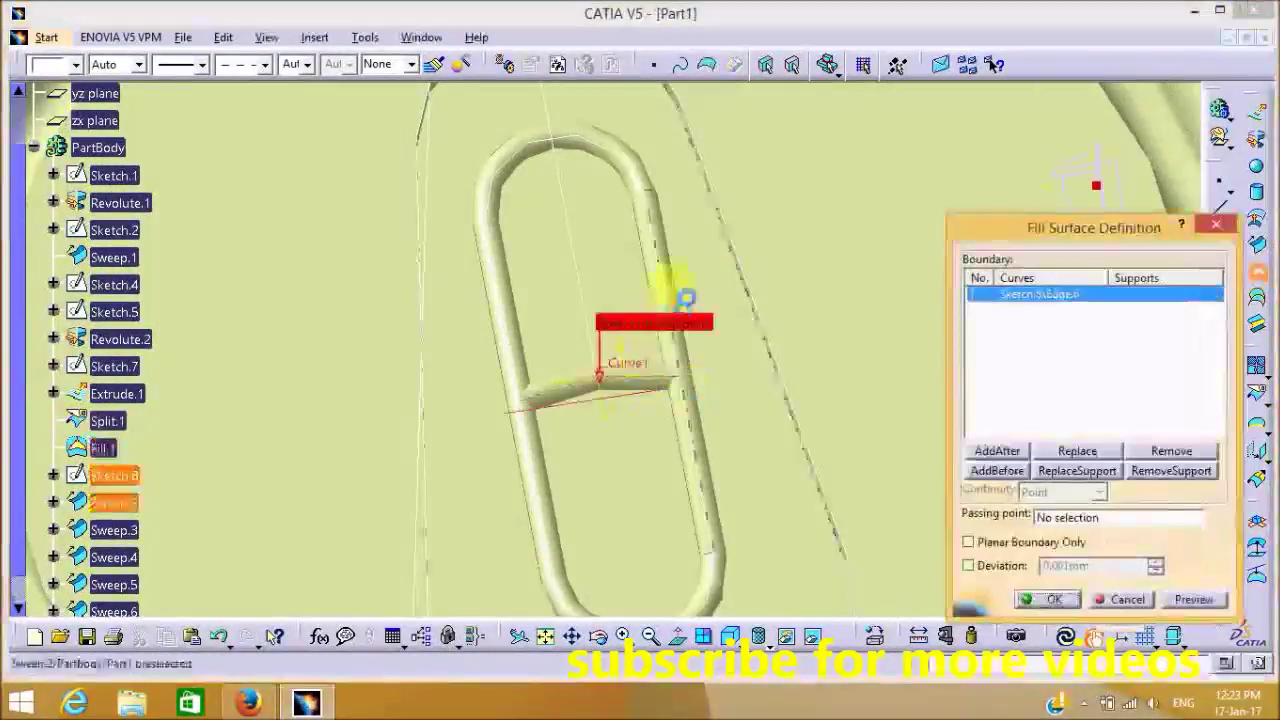
click(667, 272)
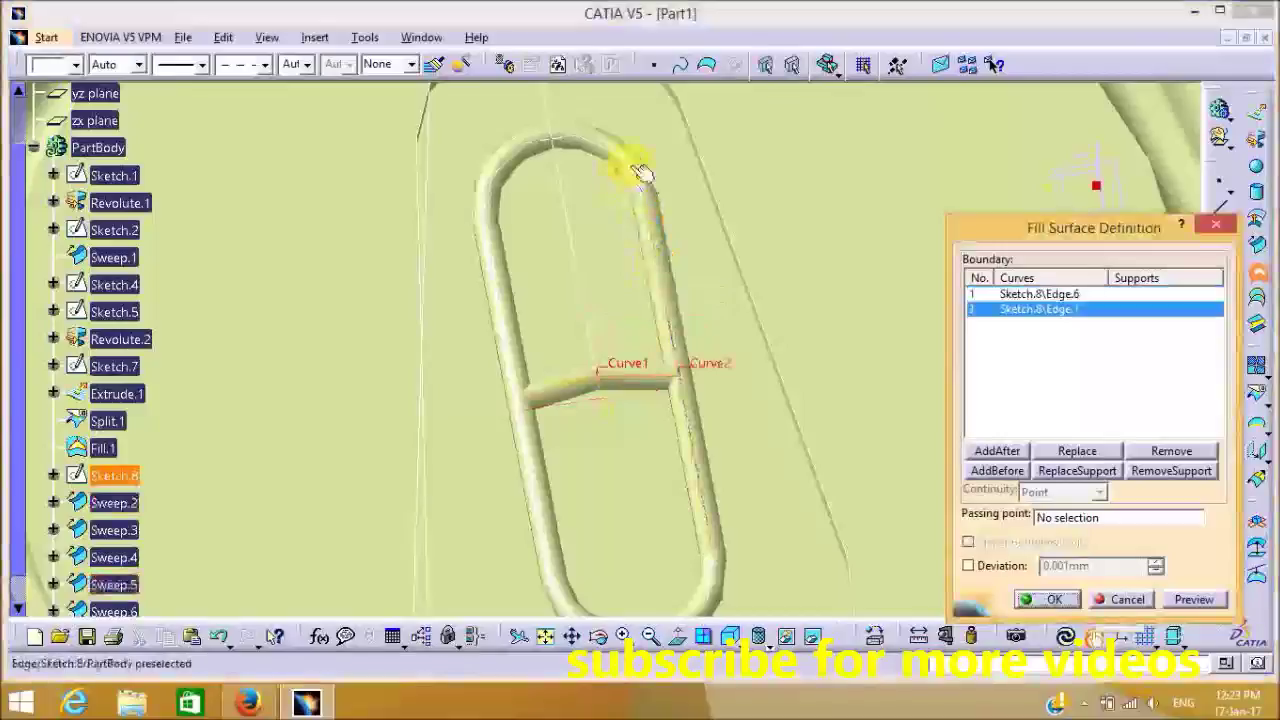
click(641, 172)
click(498, 300)
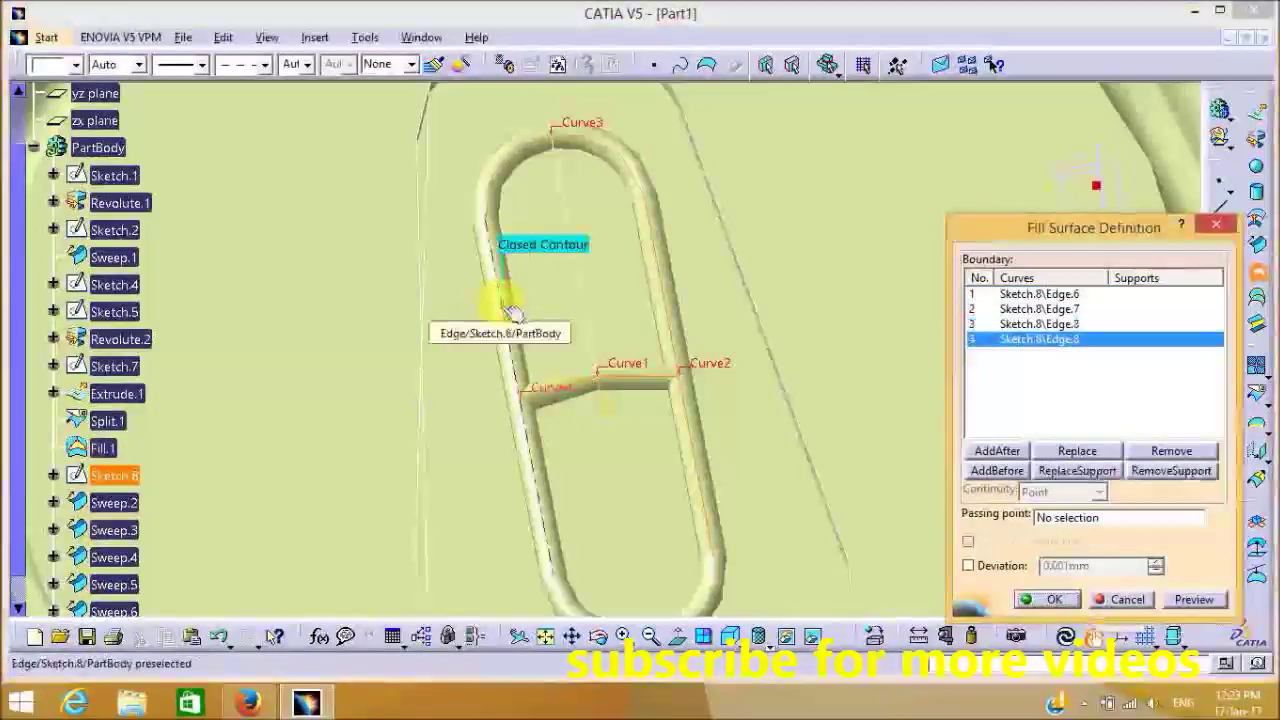
click(1050, 599)
ctrl+middle_drag(913, 412, 886, 544)
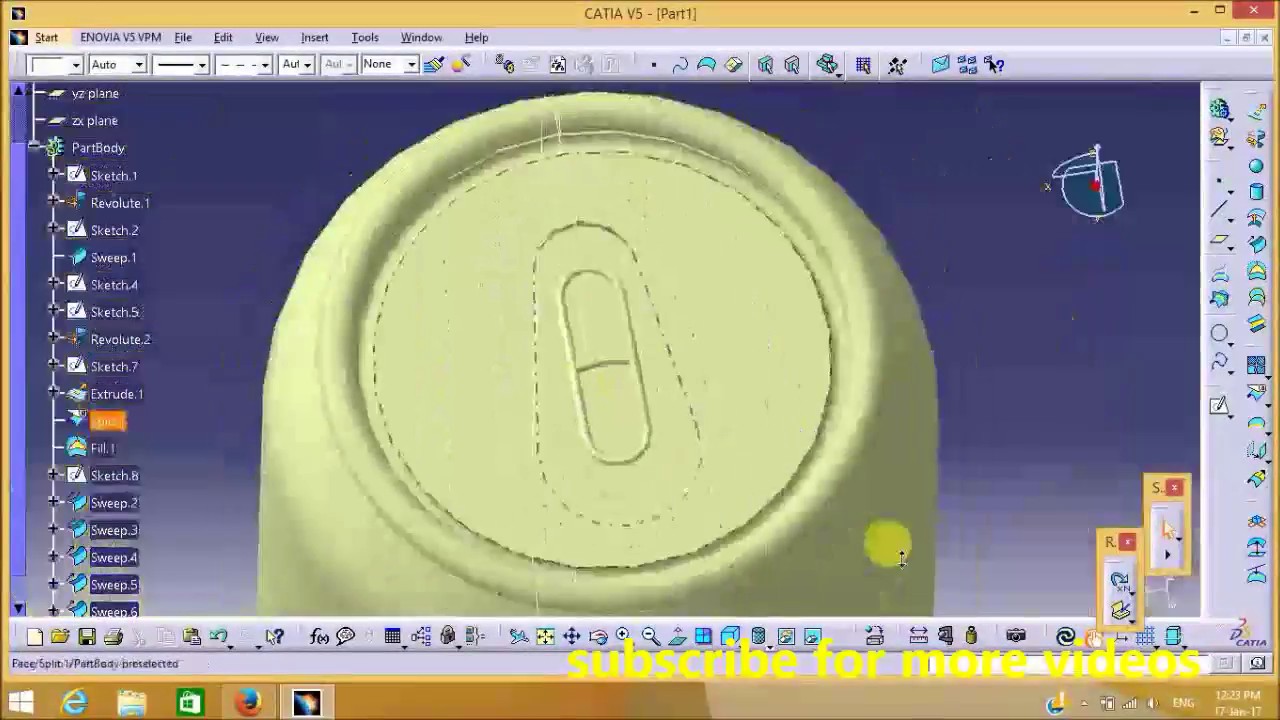
middle_drag(1025, 415, 800, 371)
Apply the Aluminium material from the metal library to the can's revolved body and its swept rim
click(38, 147)
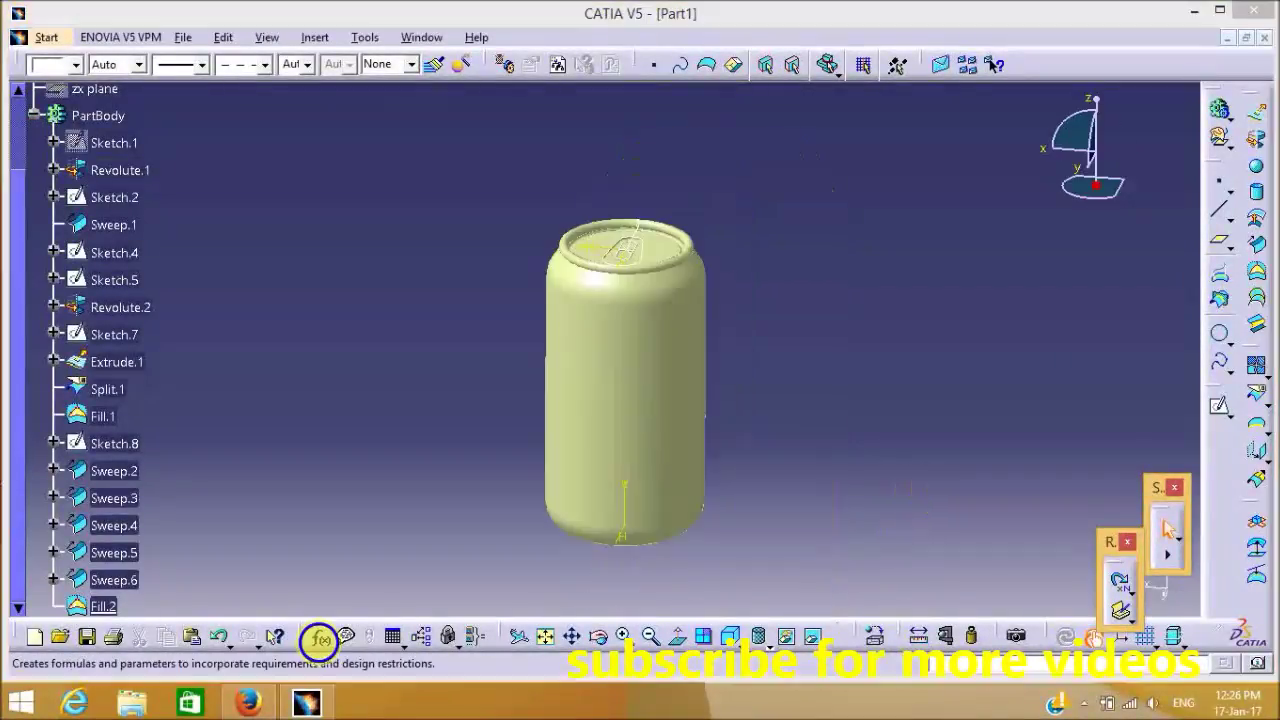
click(877, 637)
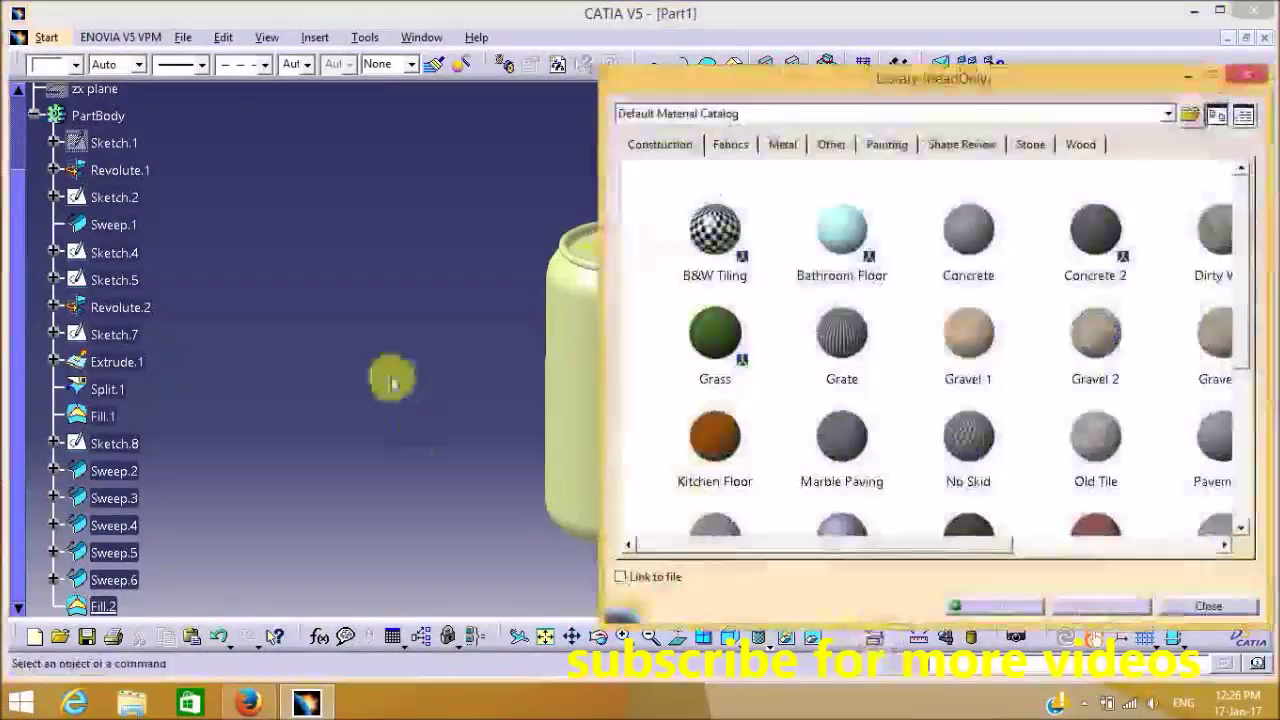
middle_drag(391, 381, 229, 390)
click(463, 400)
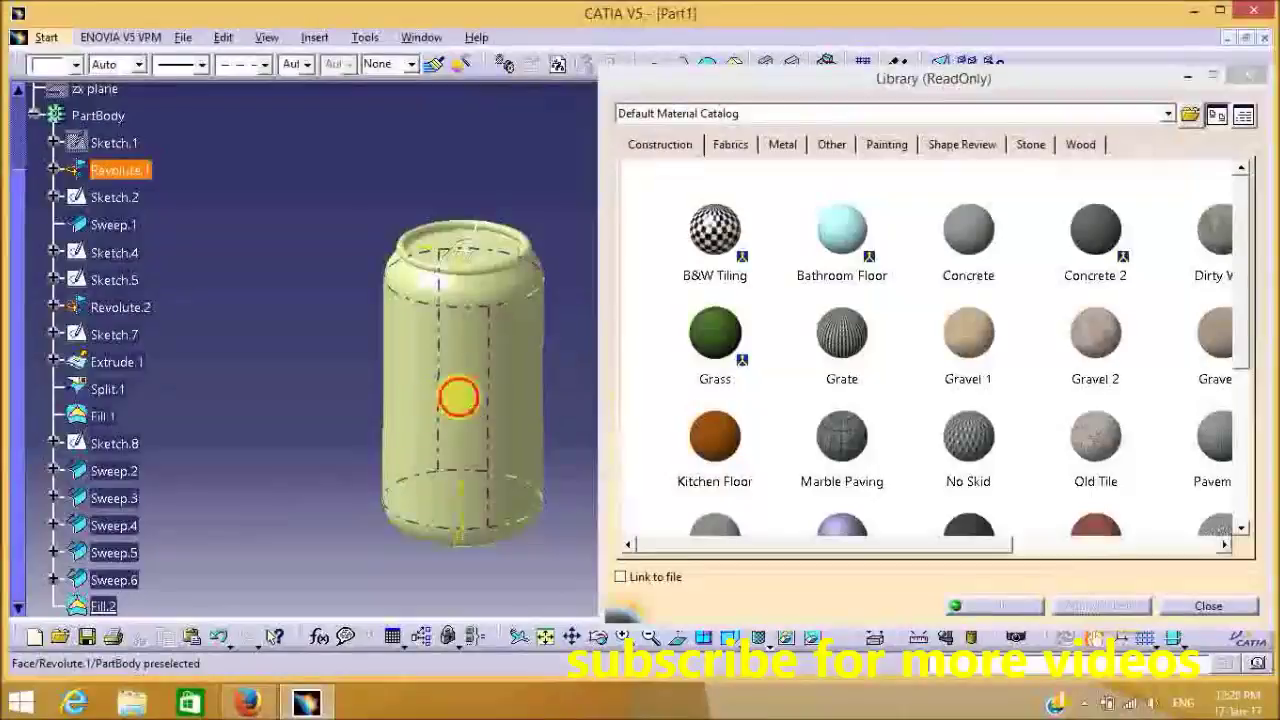
click(783, 145)
click(705, 230)
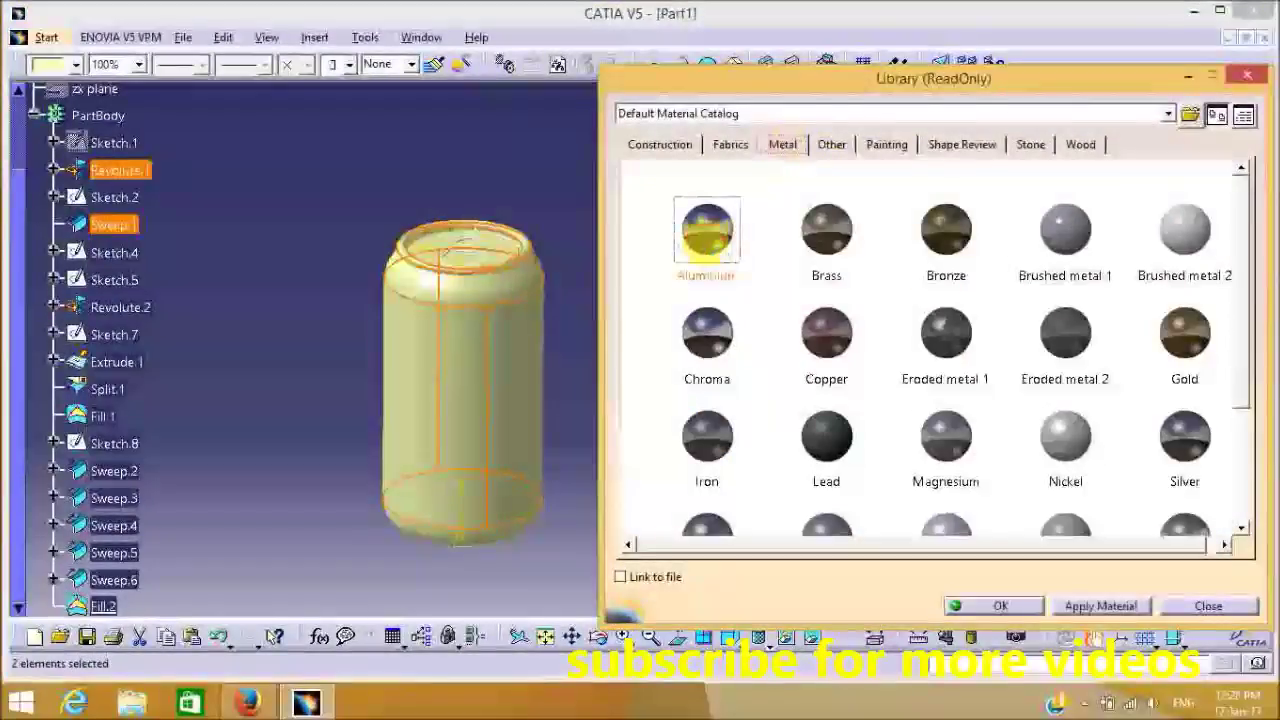
click(1028, 608)
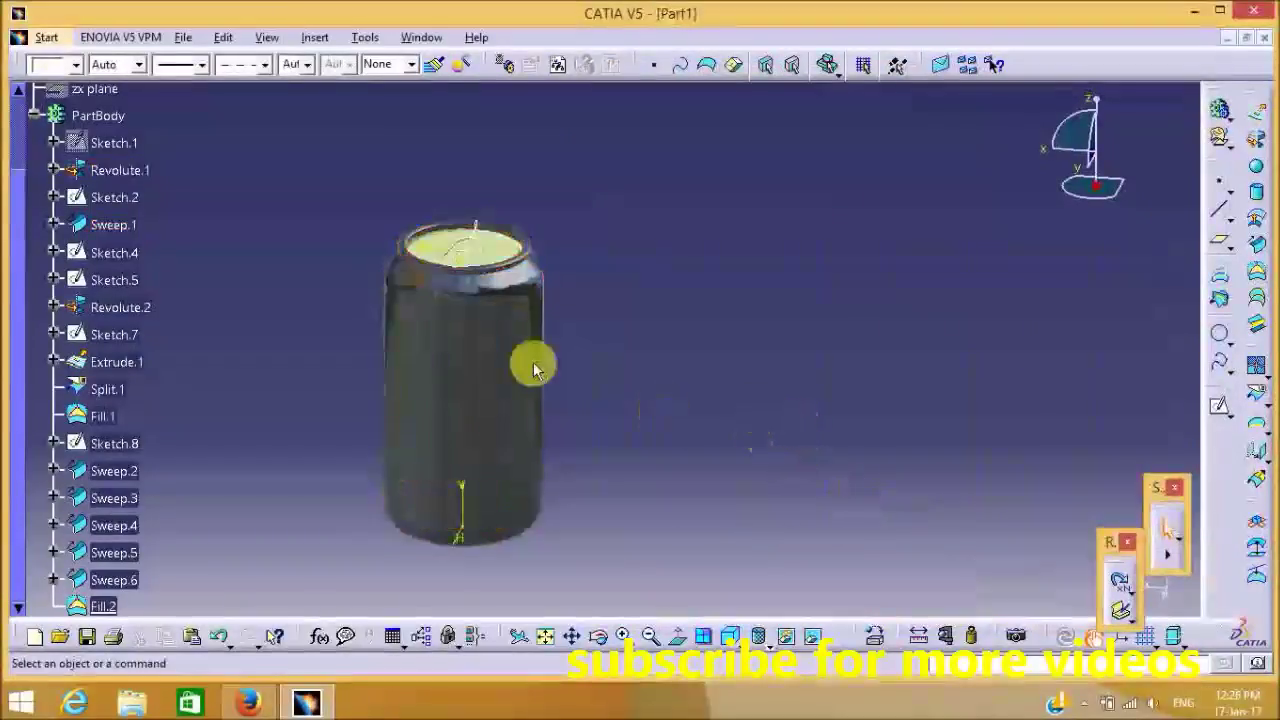
Adjust the can body's aluminium lighting to ambient 0.73, diffuse 0.90, specular 0.75, roughness 0.79 and reflectivity about 0.11, keeping transparency at 0.00
right_click(110, 198)
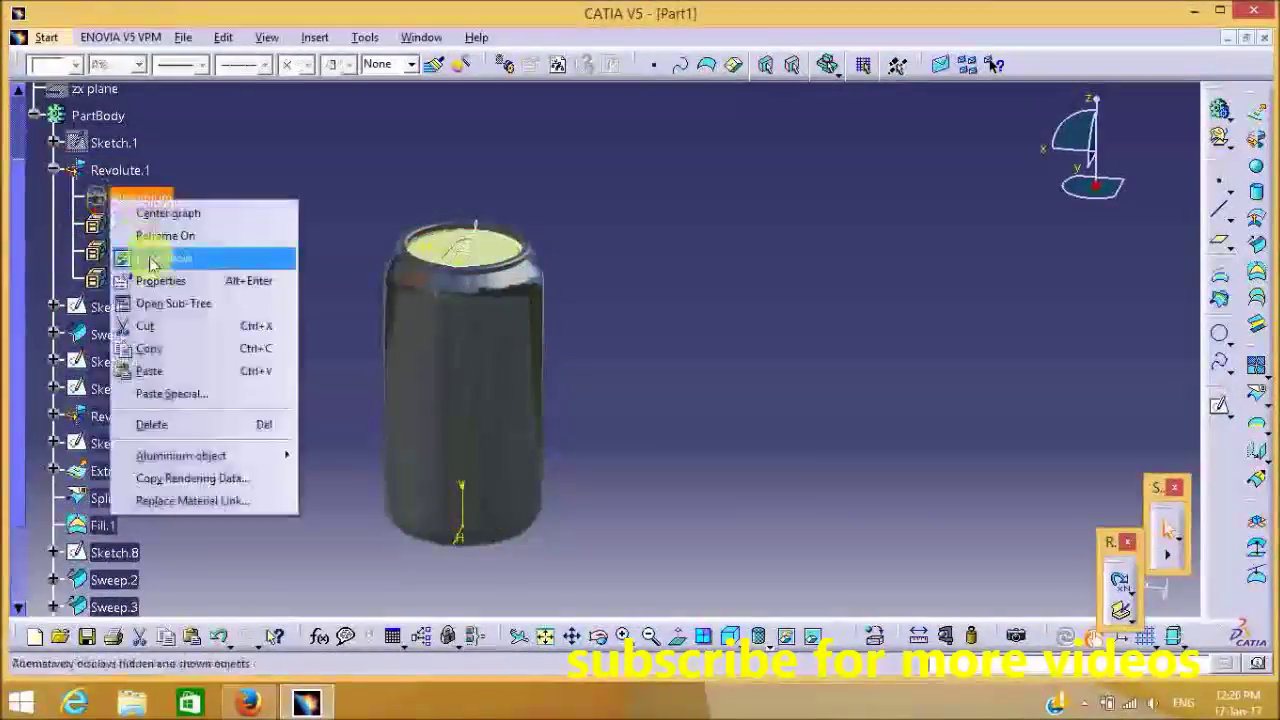
click(160, 277)
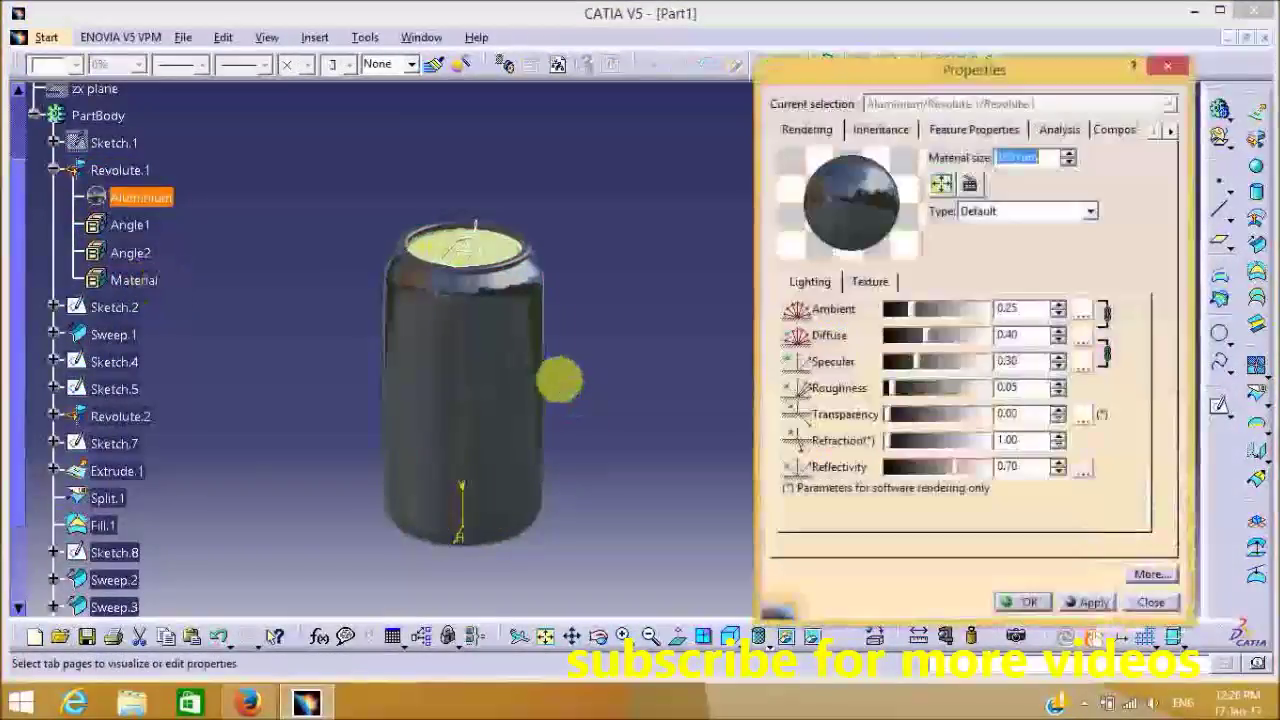
drag(925, 340, 960, 314)
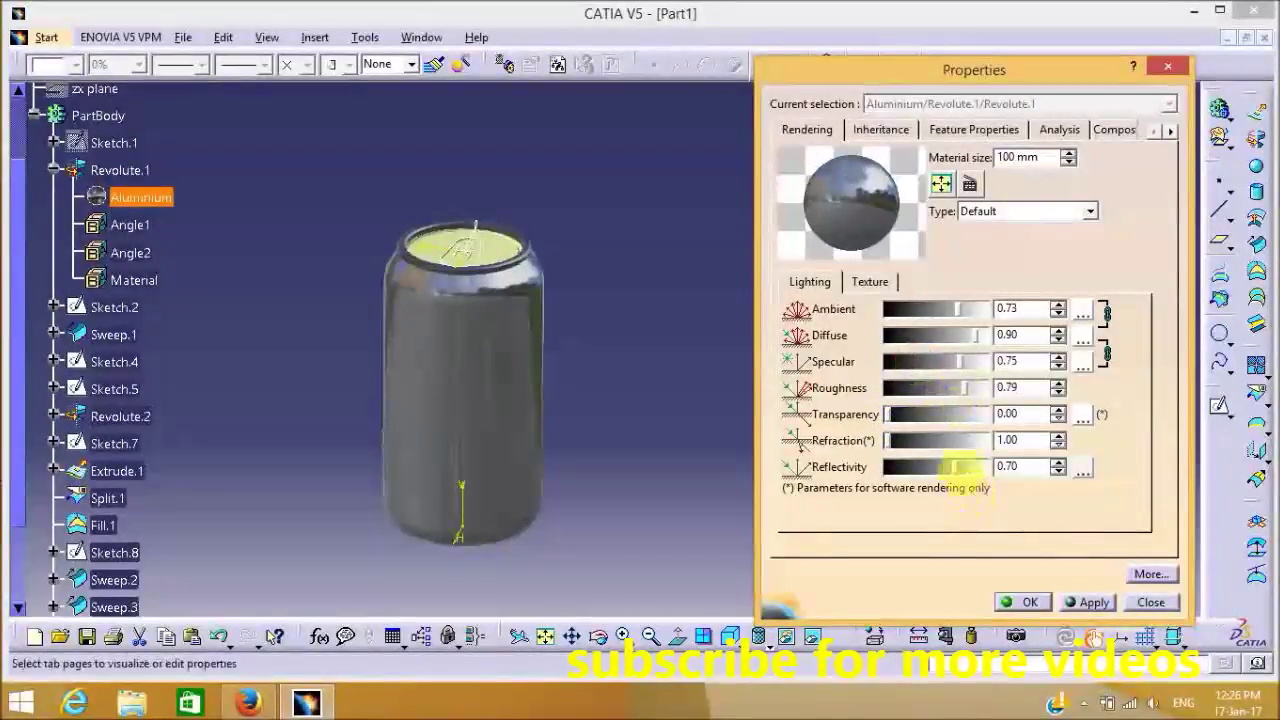
drag(924, 480, 892, 471)
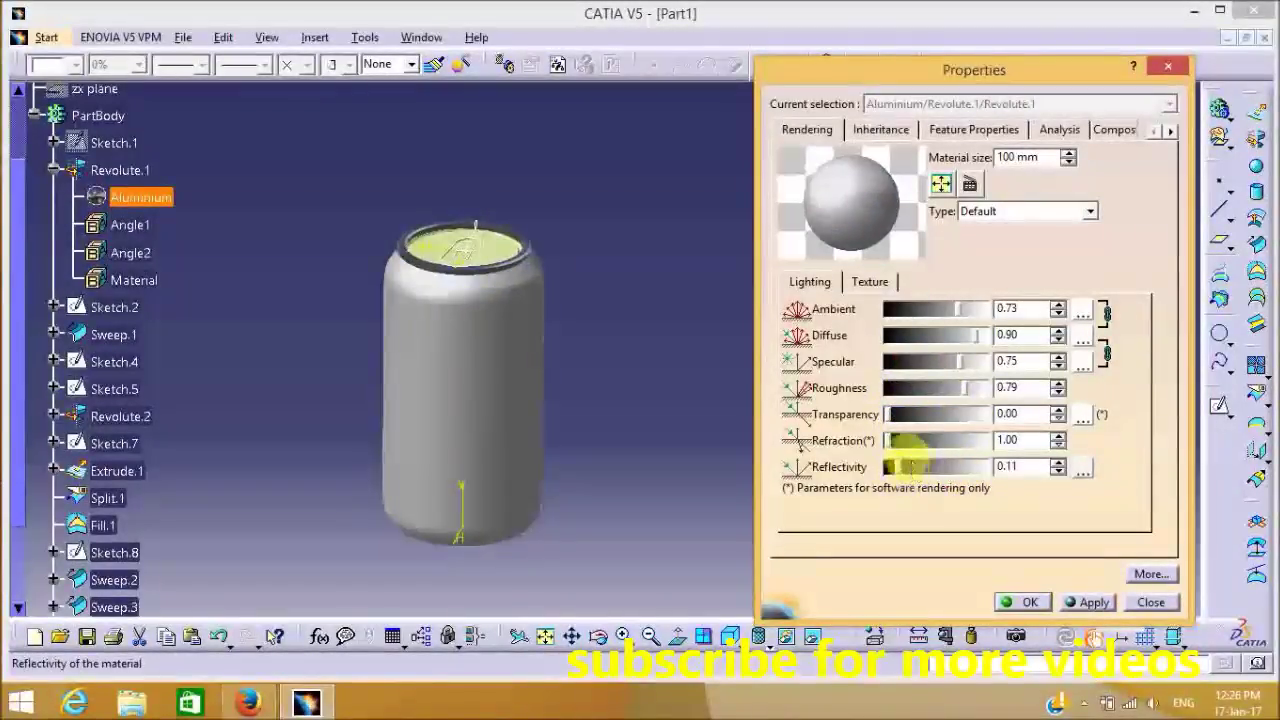
drag(892, 420, 888, 418)
Give the can body's aluminium an image texture using coca-cola-03.jpg from the Desktop
click(870, 281)
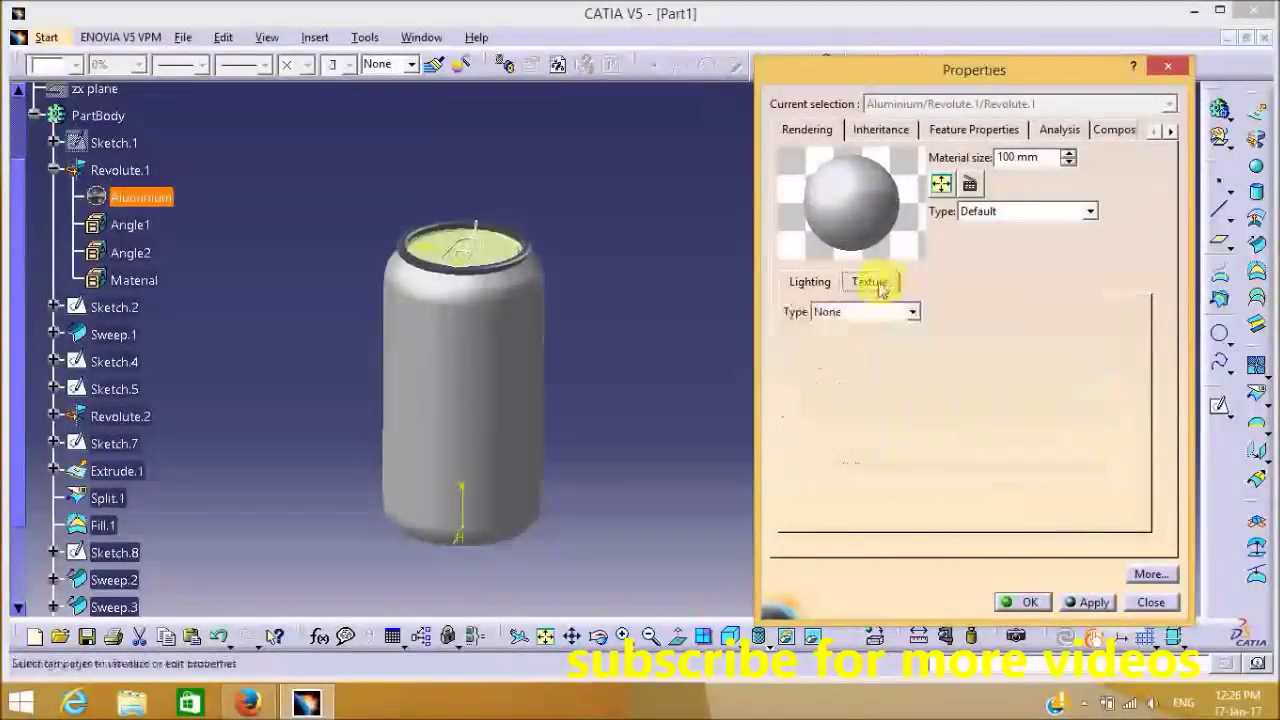
click(911, 311)
click(878, 346)
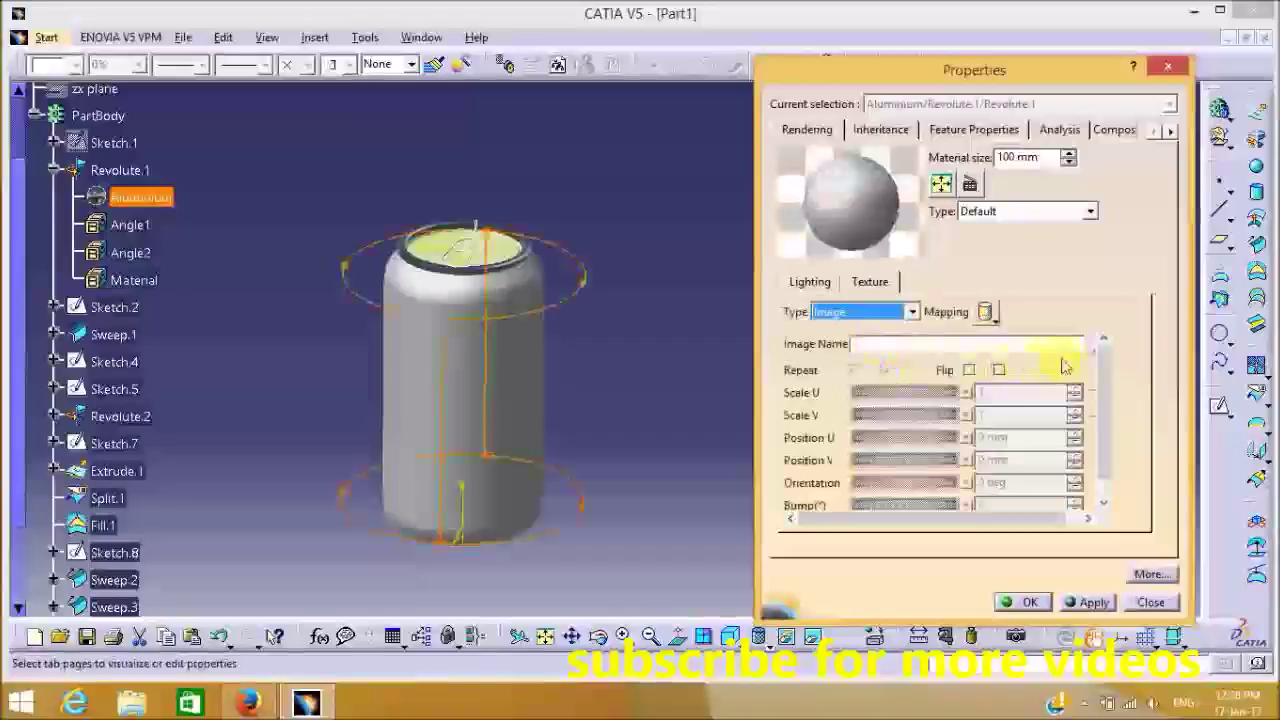
click(1094, 346)
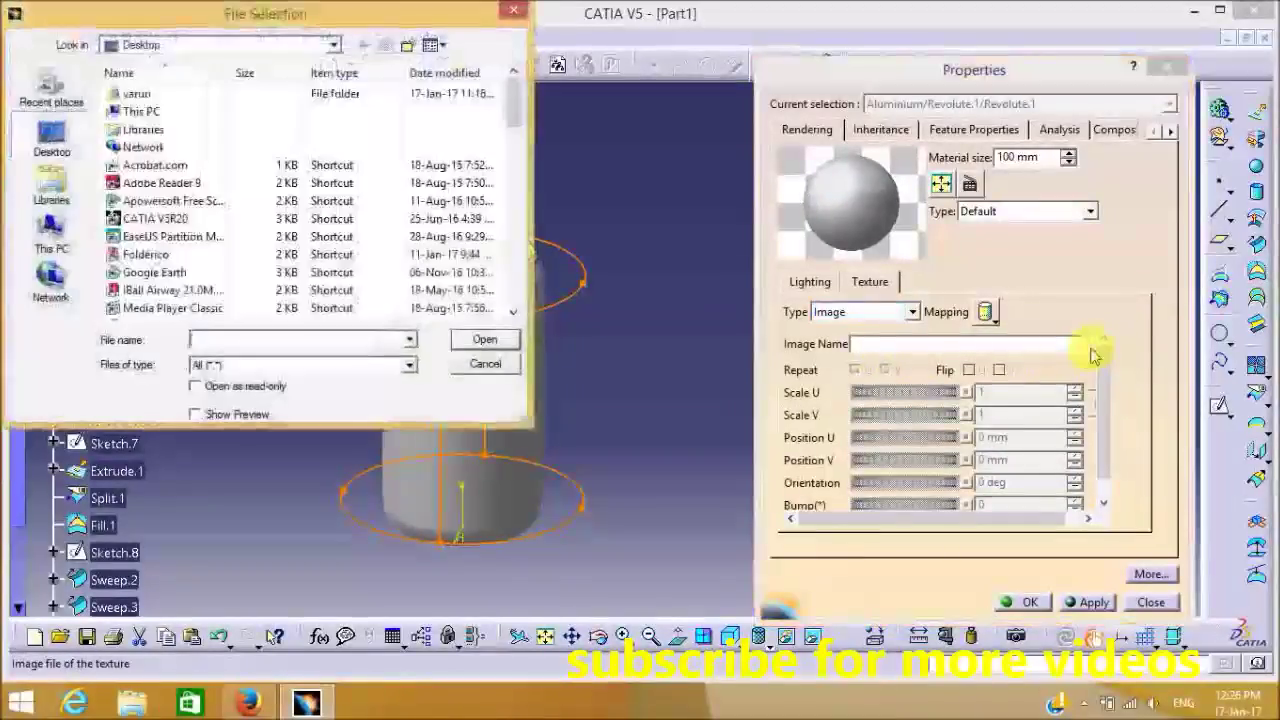
drag(512, 108, 510, 228)
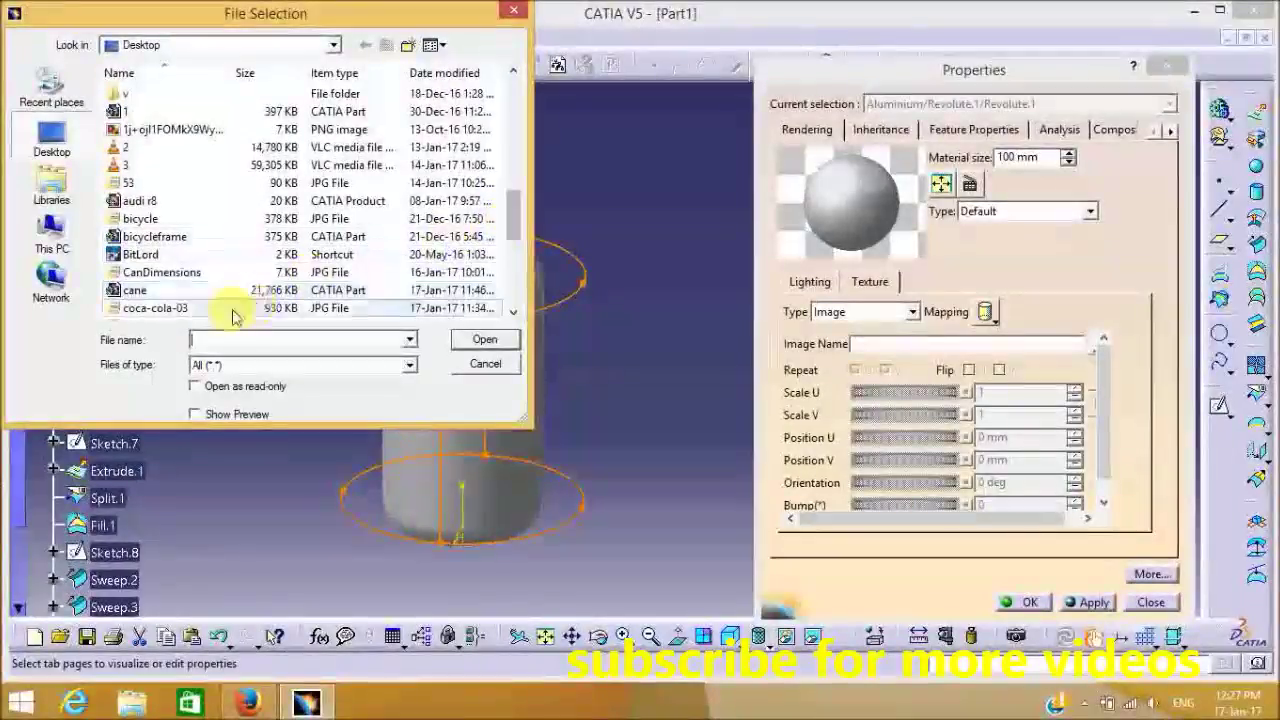
click(206, 308)
click(484, 343)
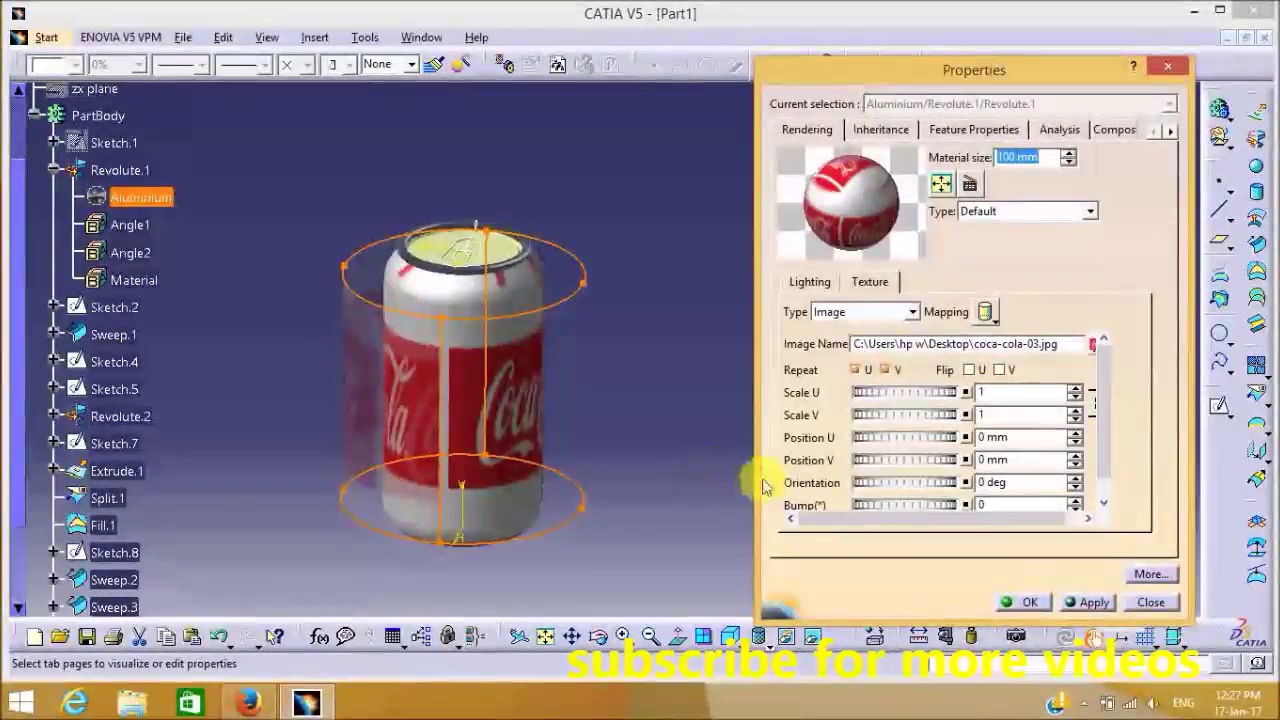
Adjust the label texture to U and V scales of 1.57, a U position of 31.21 mm and an orientation of about 1.285 deg
drag(948, 398, 978, 397)
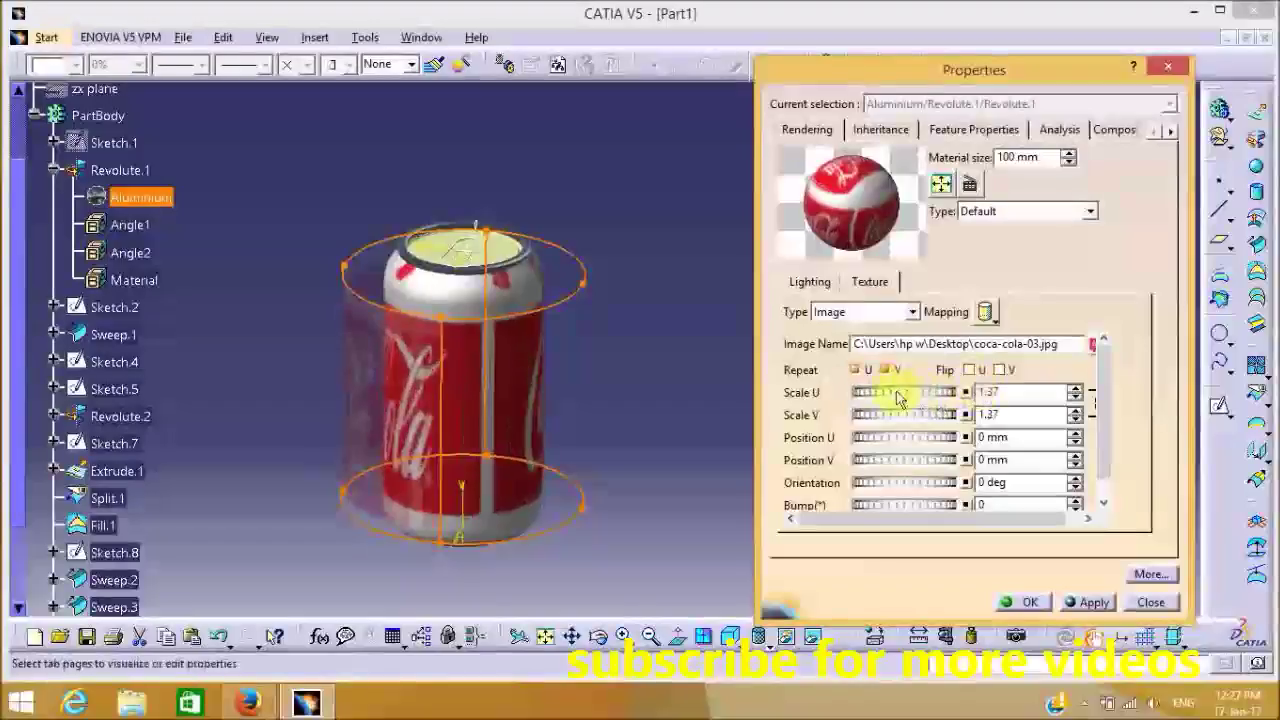
drag(898, 397, 986, 396)
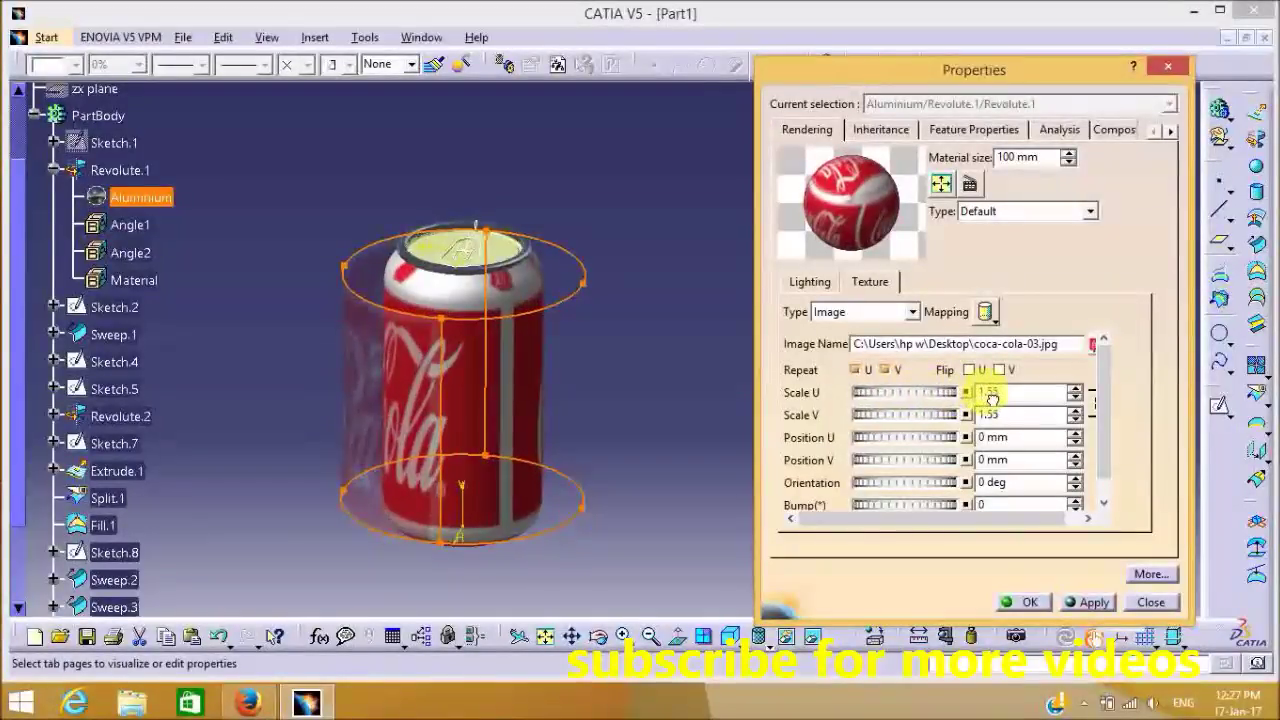
drag(888, 414, 985, 440)
drag(897, 490, 911, 483)
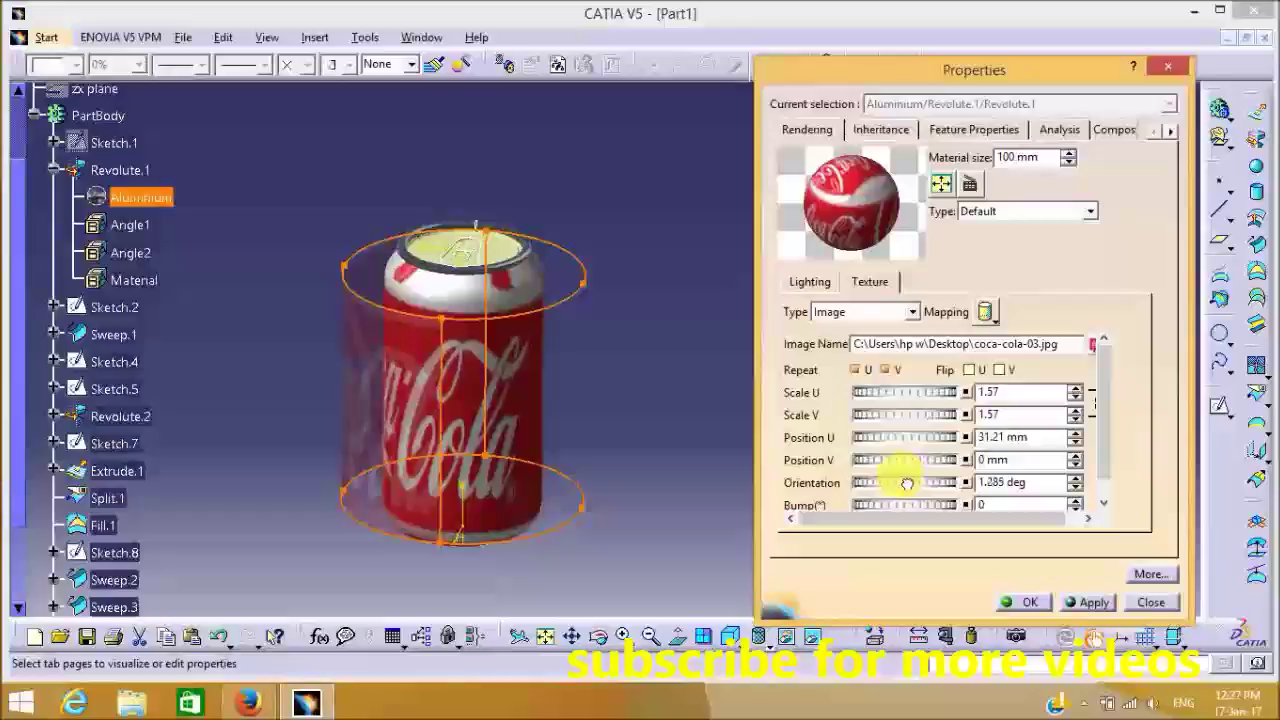
Adjust the can body's lighting to ambient 0.81, specular 0.89, refraction 2.65 and reflectivity 0.11, and accept the material properties
click(810, 282)
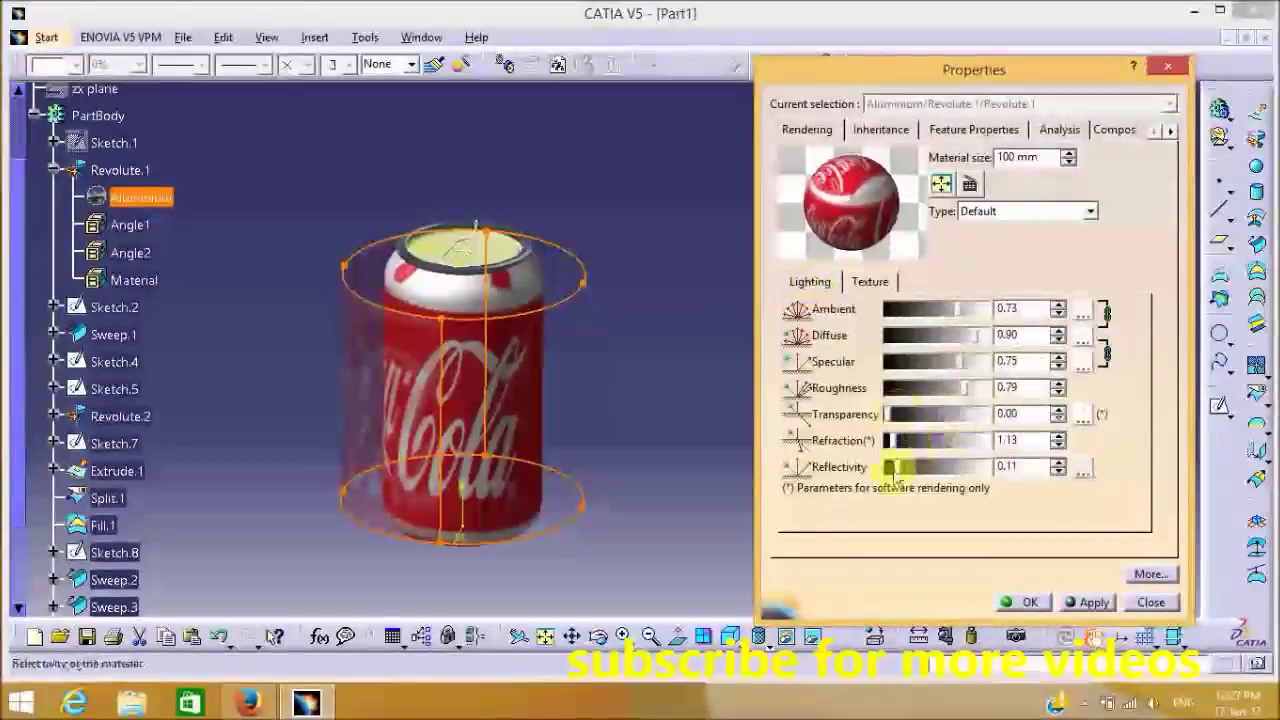
drag(891, 469, 897, 467)
drag(960, 358, 971, 366)
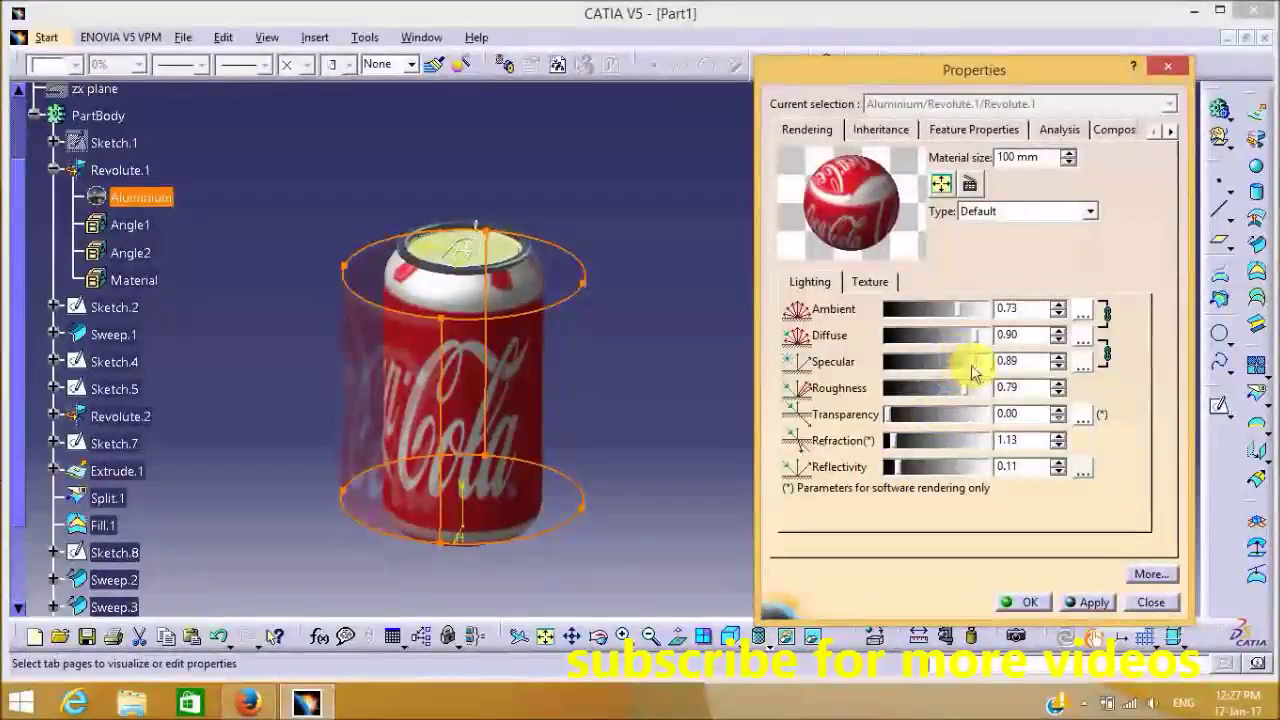
mouse_move(951, 309)
mouse_down()
mouse_move(972, 325)
mouse_move(963, 320)
mouse_up()
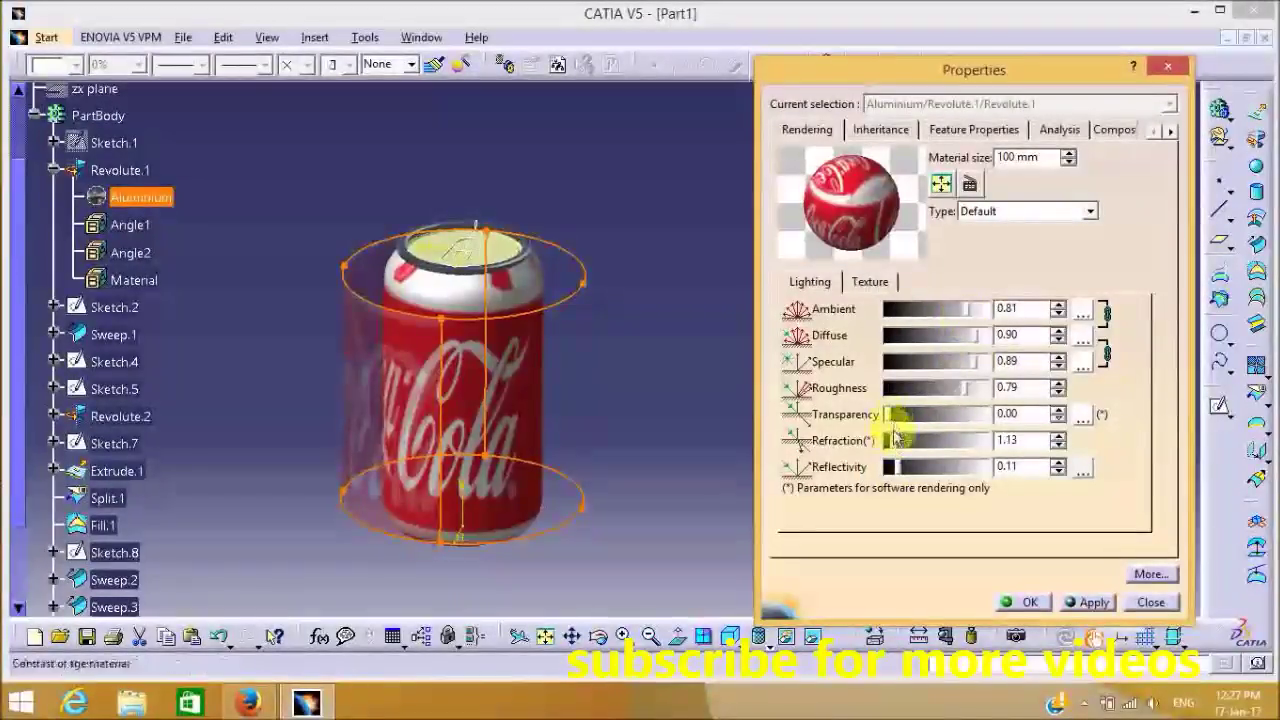
drag(918, 450, 967, 455)
click(1022, 601)
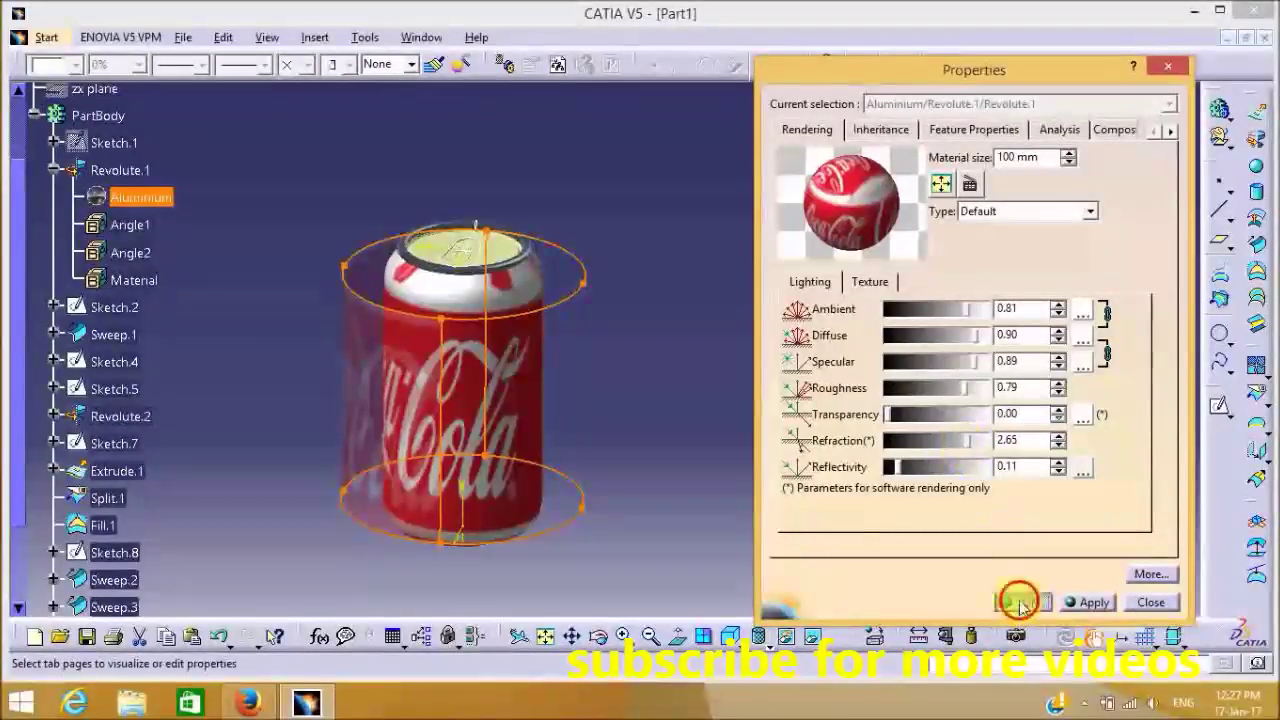
Brighten the swept rim's aluminium with ambient 0.83, diffuse 0.78, specular about 0.59 and reflectivity 0.18, adjust its roughness, and accept the properties
middle_drag(309, 363, 650, 285)
middle_drag(778, 308, 778, 323)
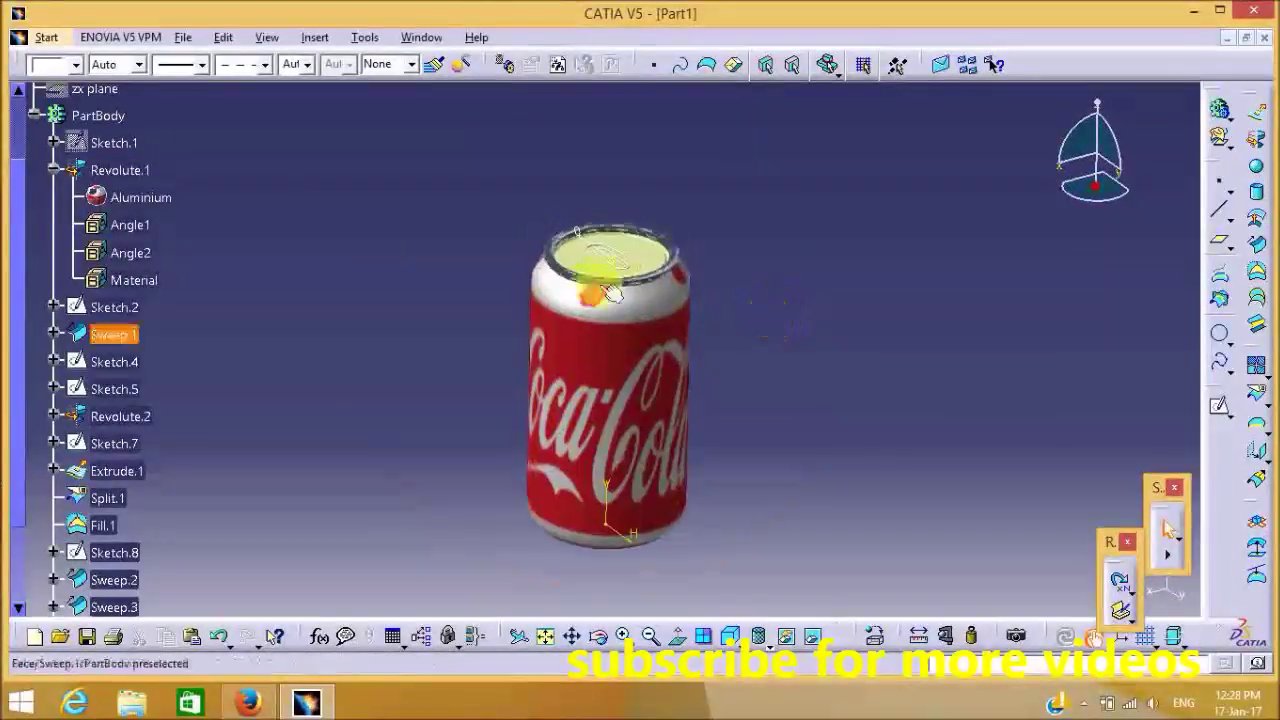
right_click(130, 368)
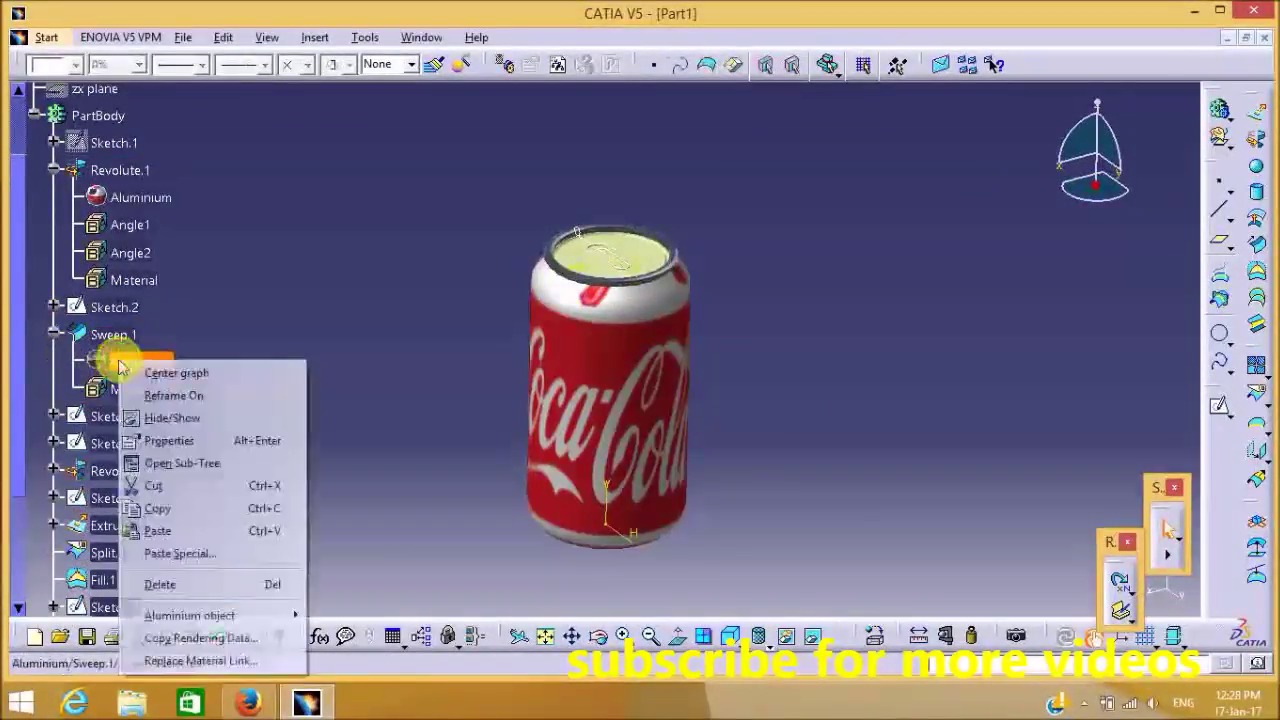
click(160, 437)
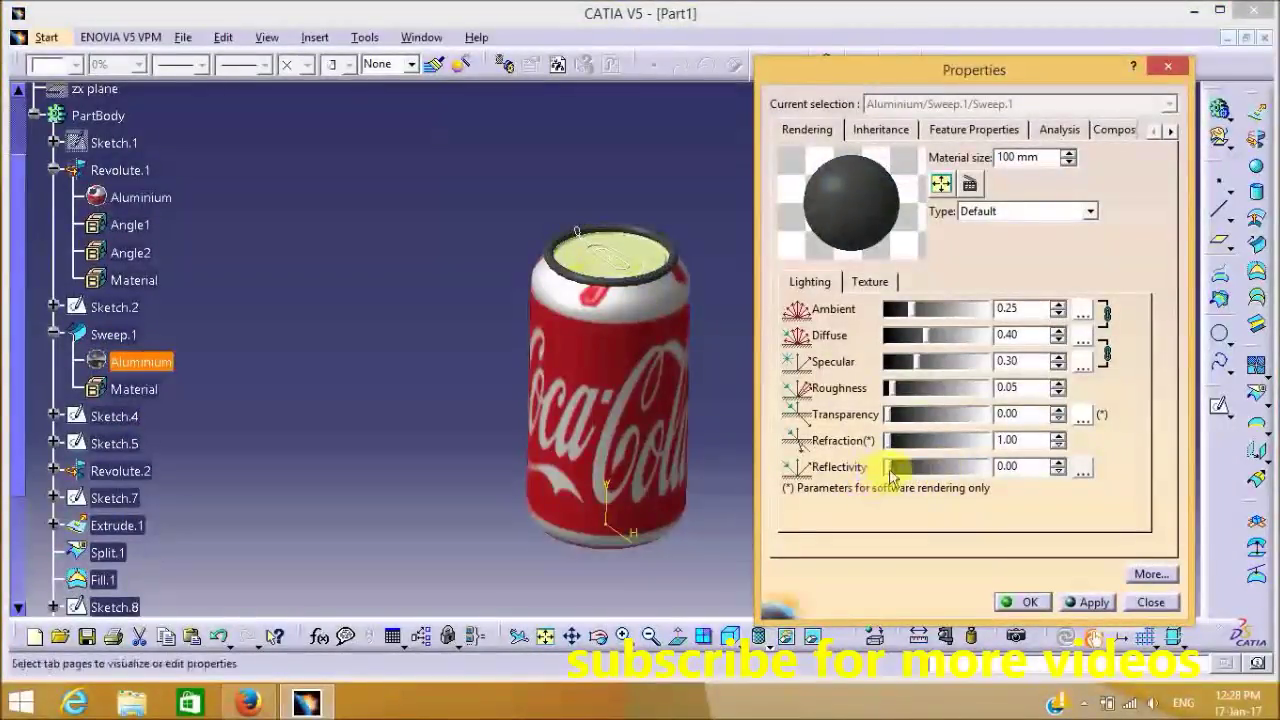
drag(925, 336, 970, 334)
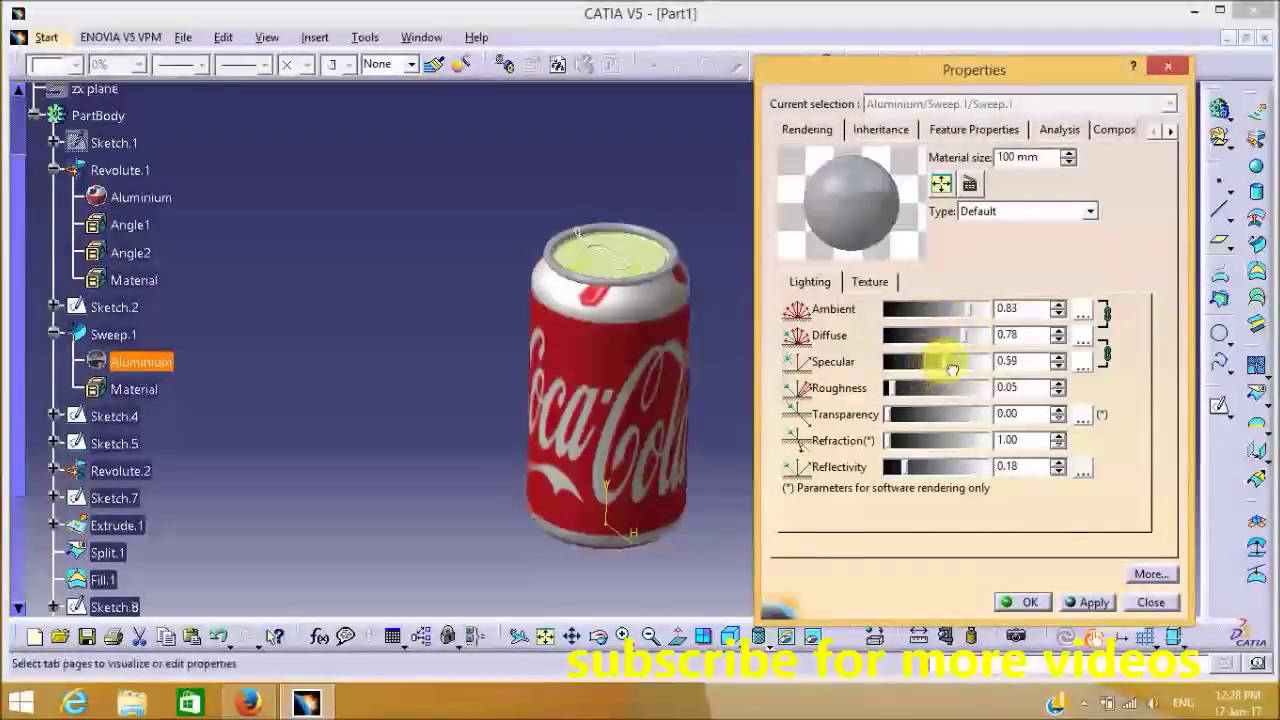
drag(894, 420, 923, 396)
click(1030, 601)
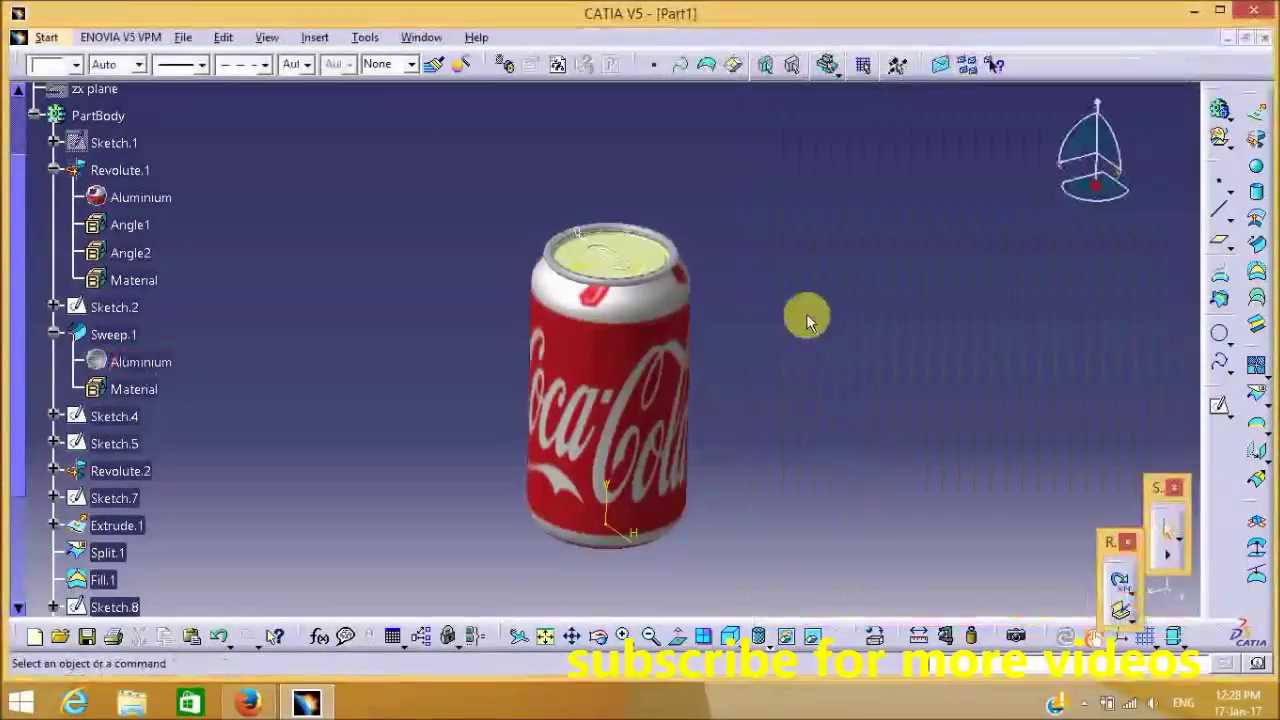
Apply the Aluminium material from the metal library to the split lid surface around the teardrop recess
middle_drag(809, 317, 744, 349)
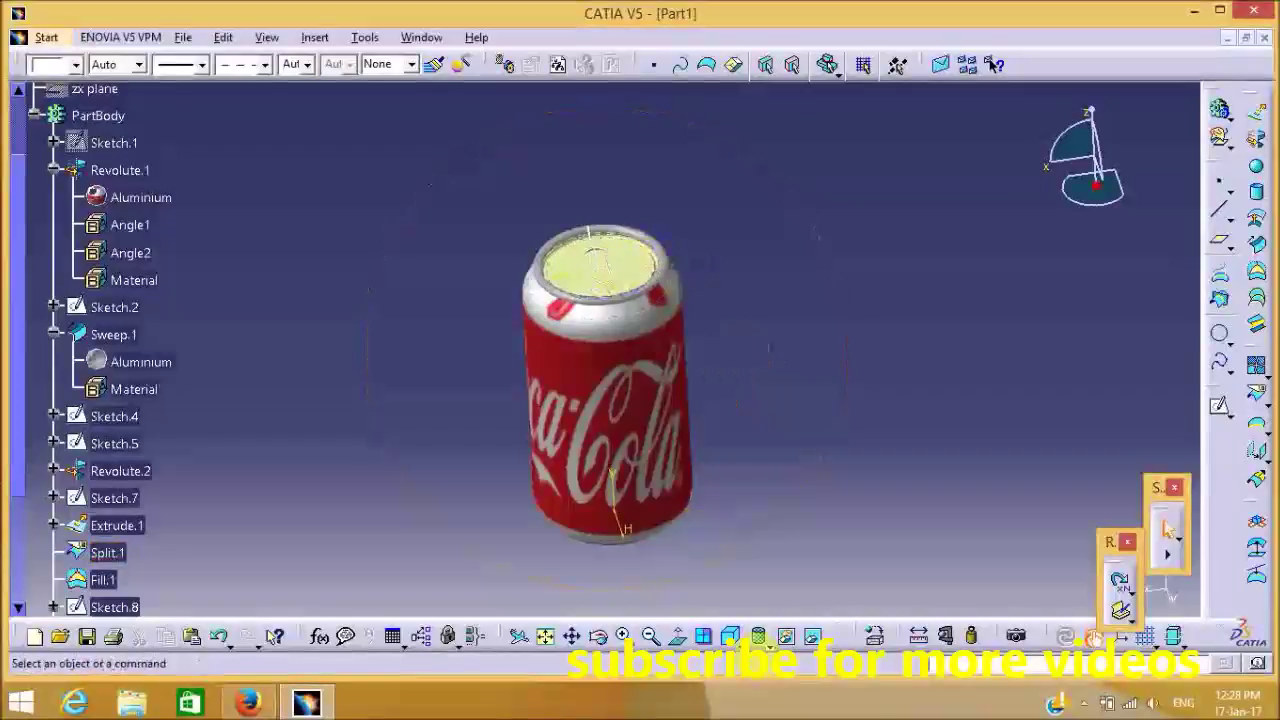
click(875, 636)
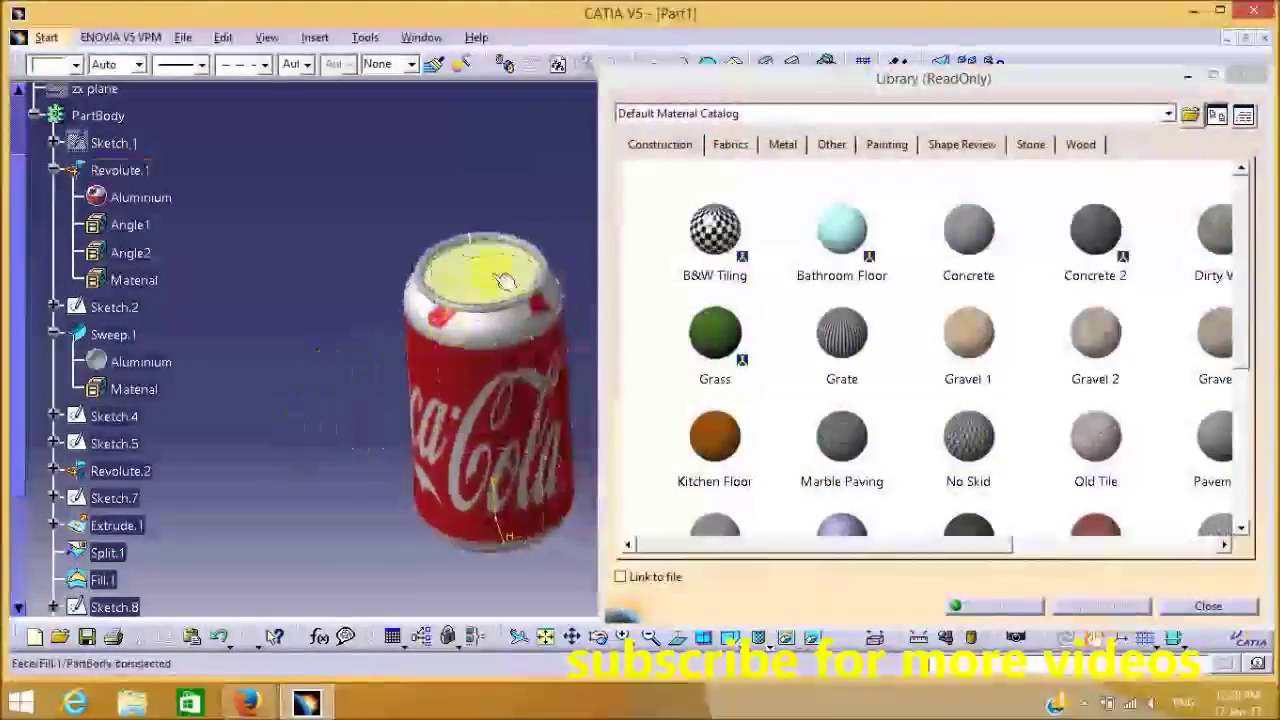
click(784, 146)
click(712, 245)
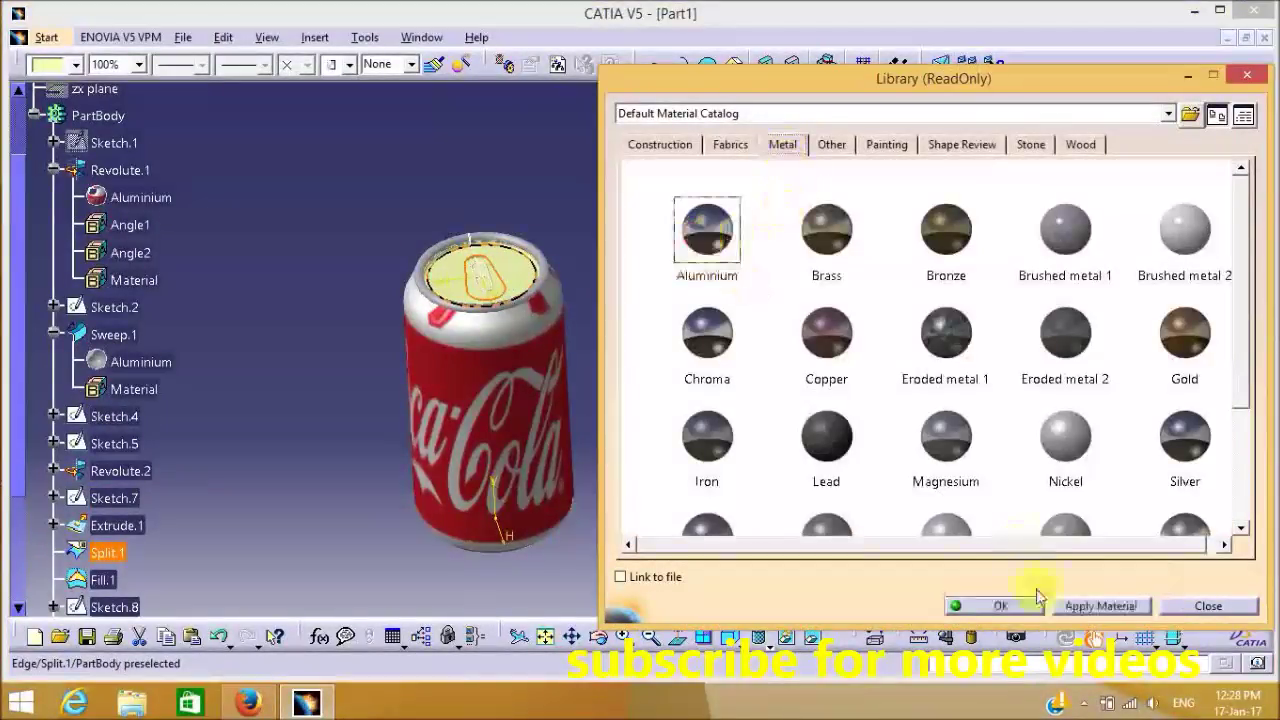
click(1012, 604)
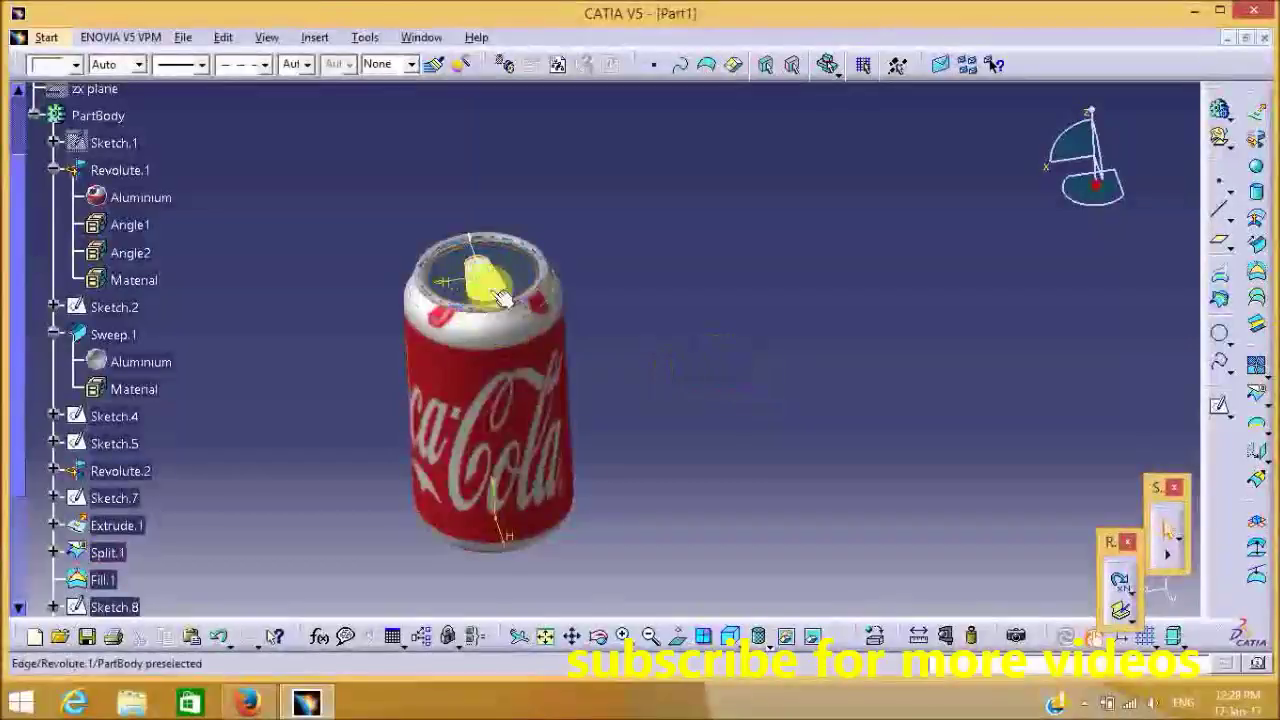
Set the lid's aluminium lighting to ambient 0.80, diffuse 0.84, specular 0.67, roughness 0.41, transparency 0.05, refraction 1.56 and reflectivity 0.02
click(55, 553)
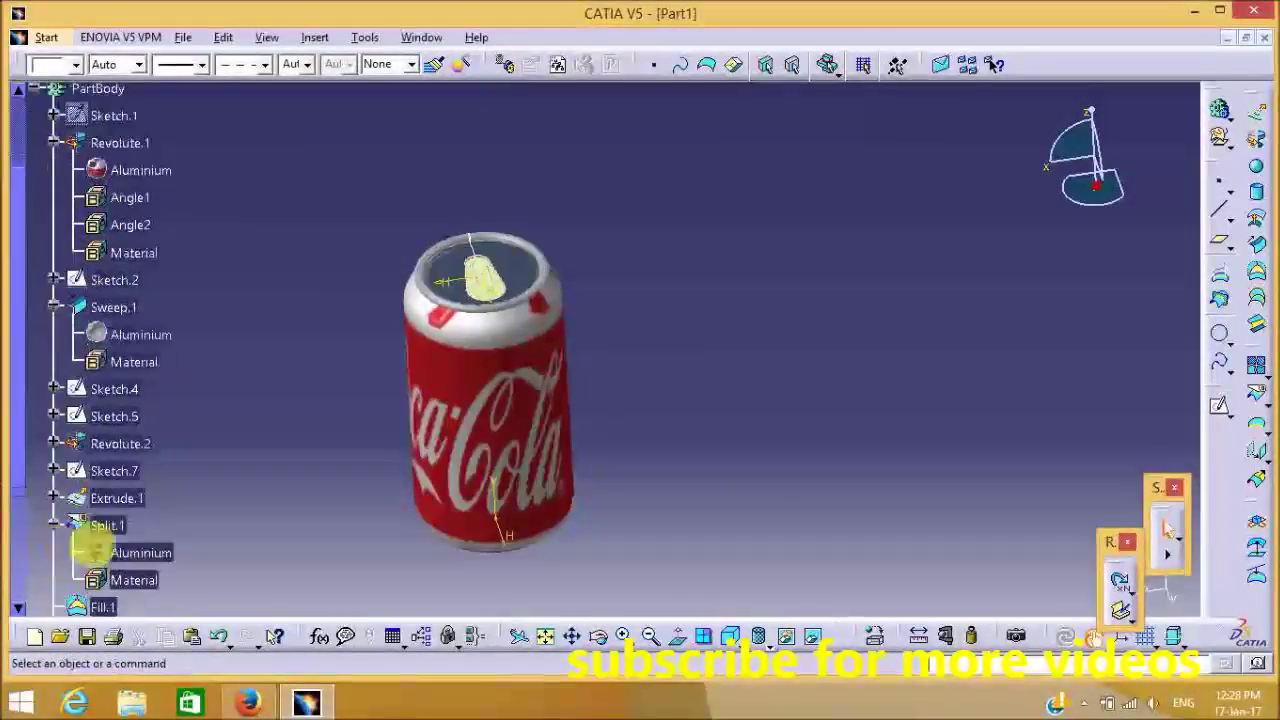
click(115, 552)
right_click(120, 550)
click(168, 311)
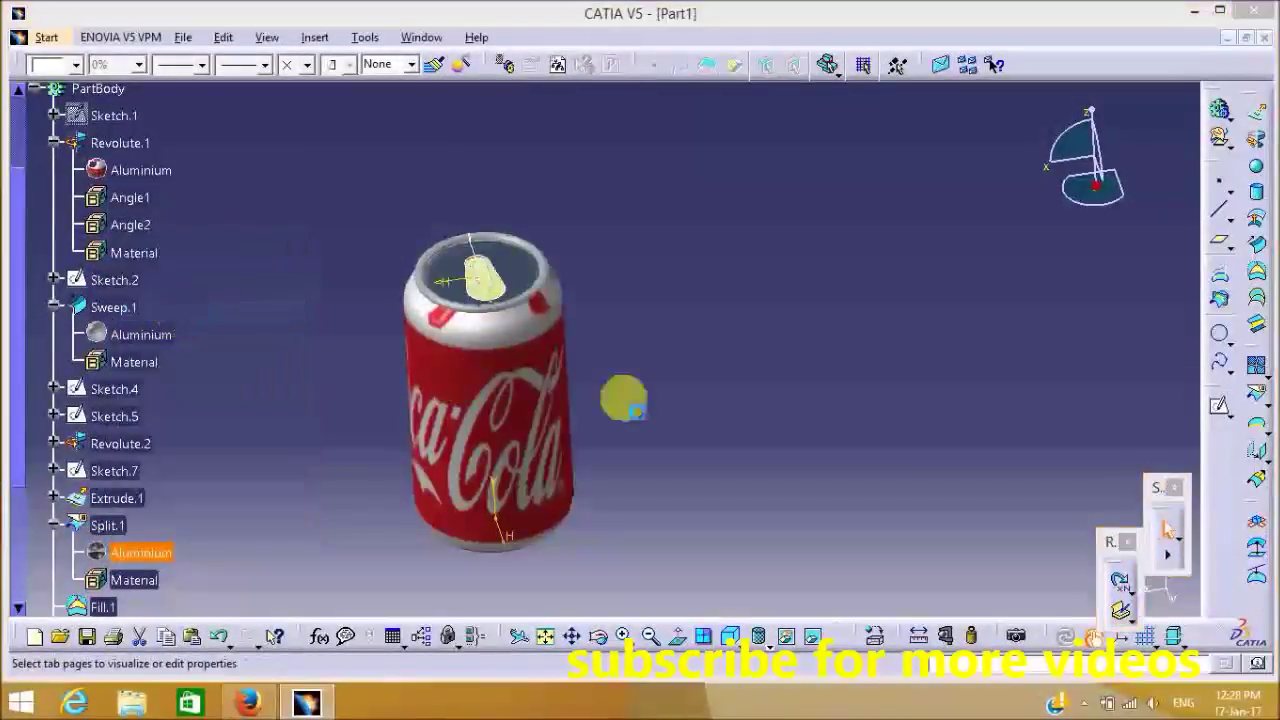
click(910, 308)
drag(910, 308, 966, 330)
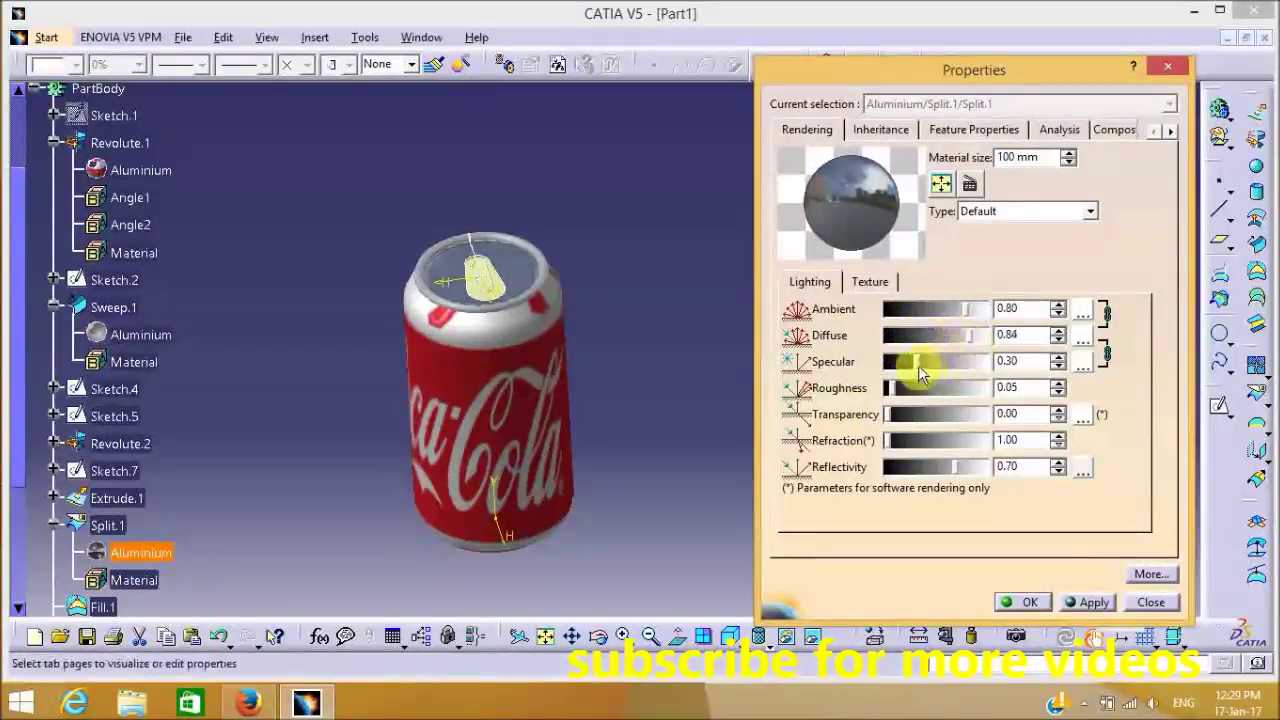
drag(920, 372, 960, 372)
drag(960, 476, 900, 440)
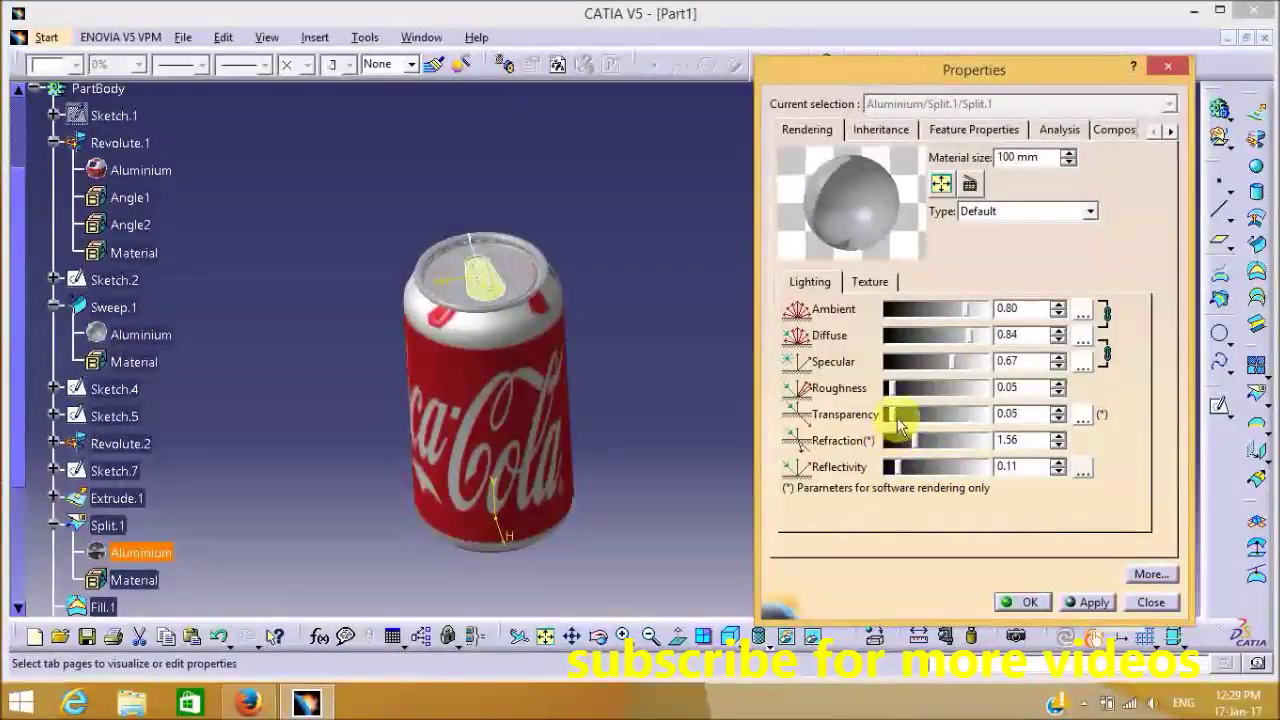
drag(890, 388, 915, 396)
drag(913, 455, 894, 470)
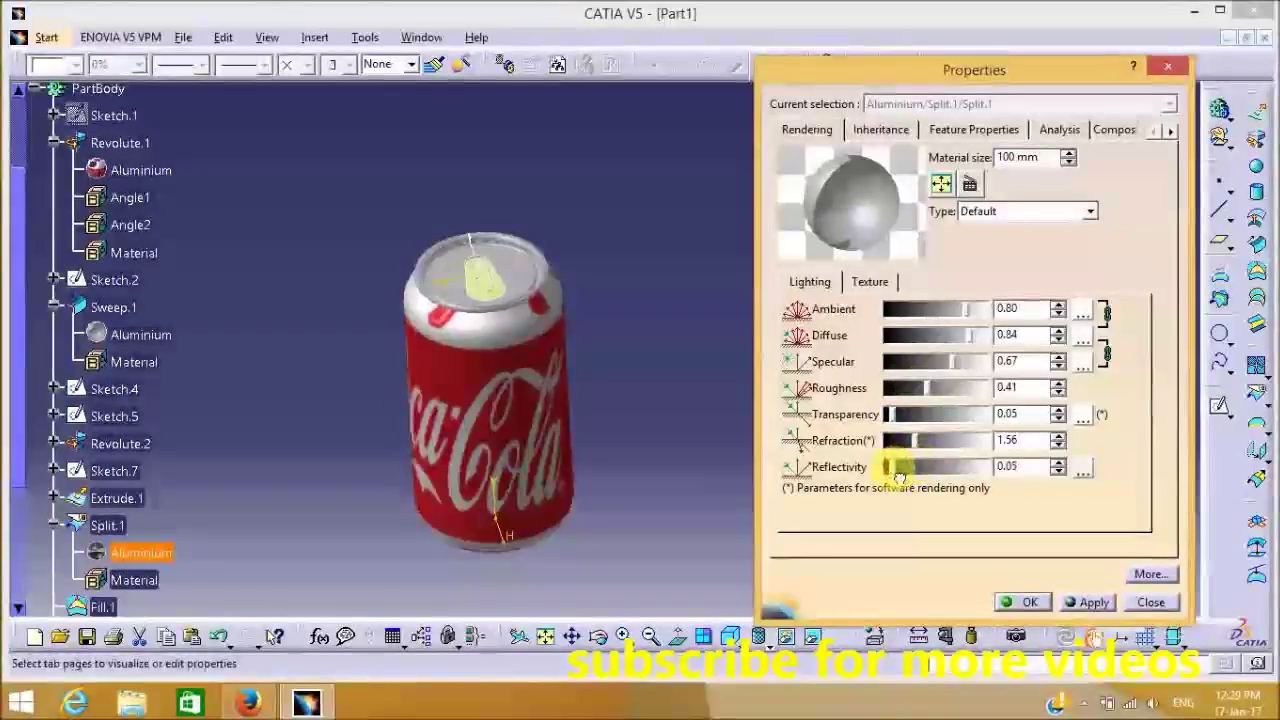
click(1013, 604)
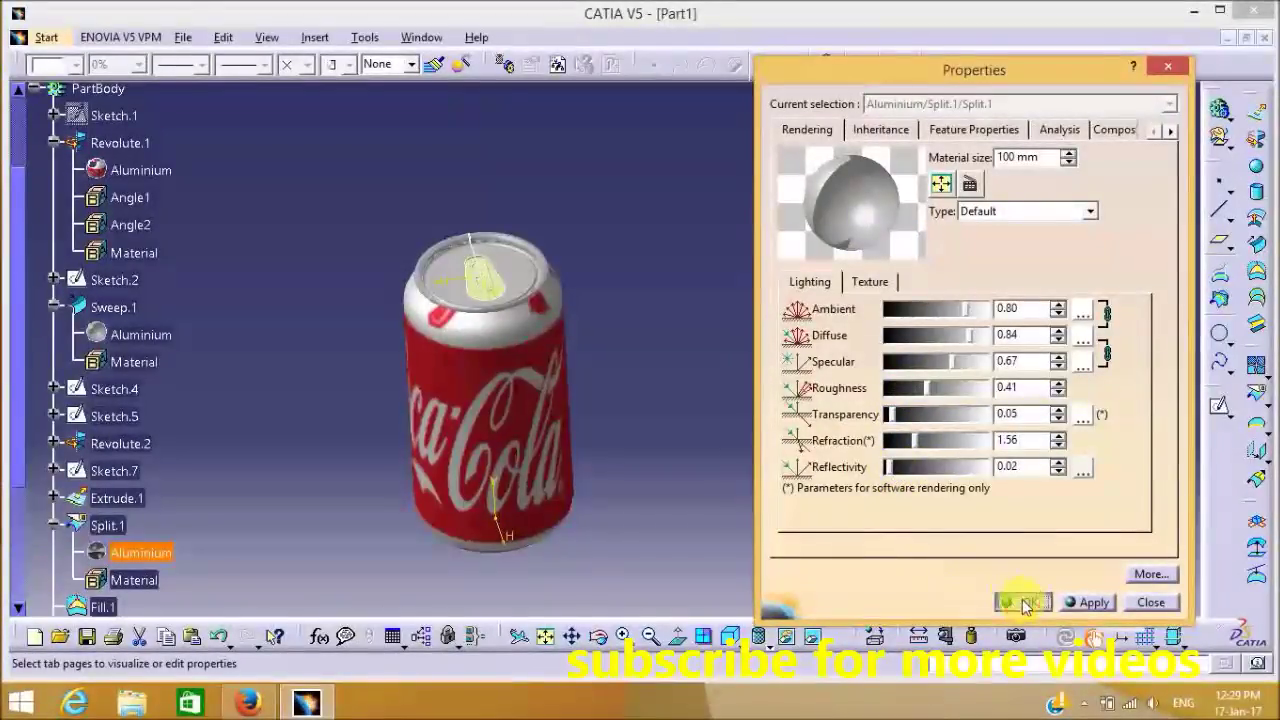
Apply the Aluminium material from the metal library to the teardrop-shaped fill in the lid
scroll(306, 514, down, 5)
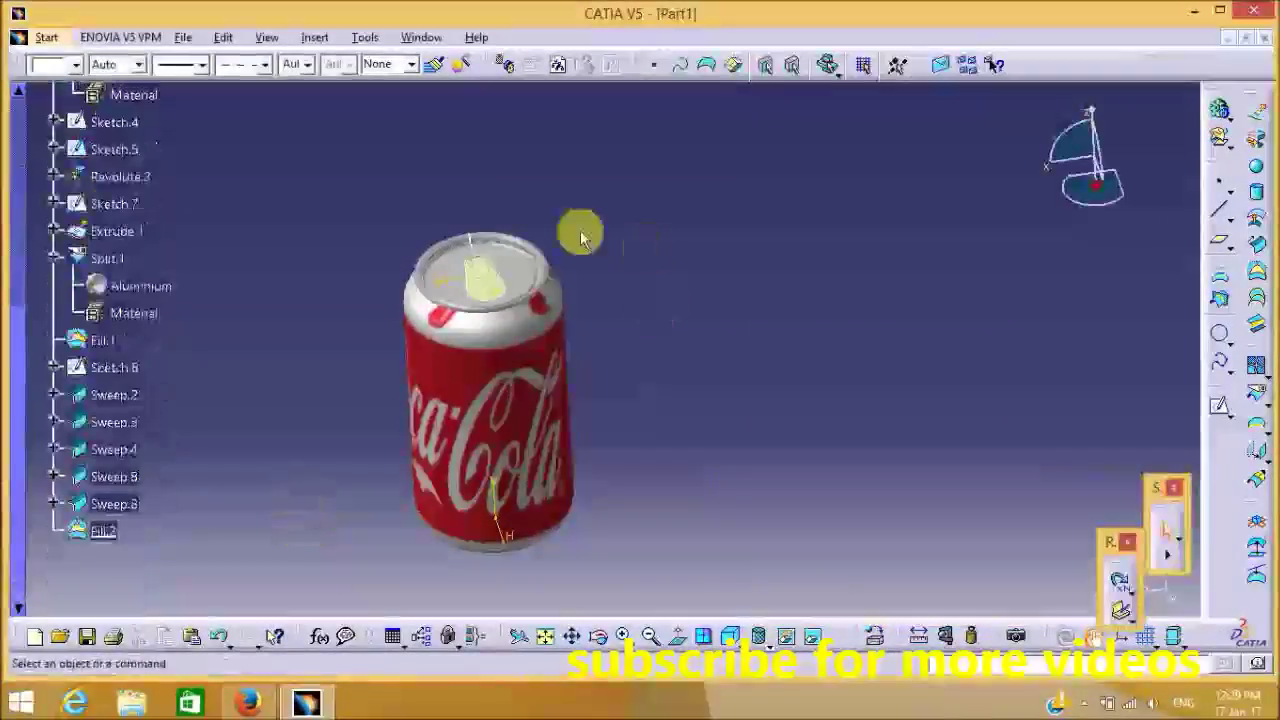
mouse_move(581, 237)
middle_down()
mouse_move(597, 303)
mouse_move(637, 280)
mouse_move(646, 243)
middle_up()
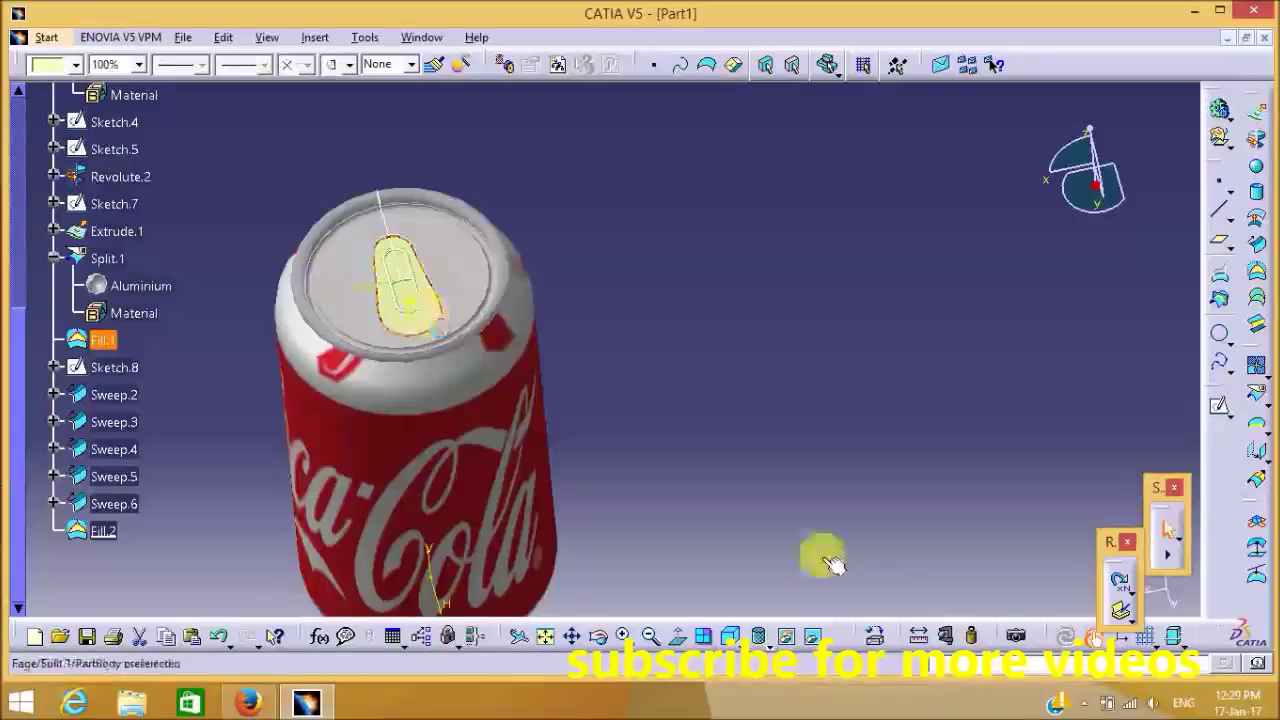
click(876, 636)
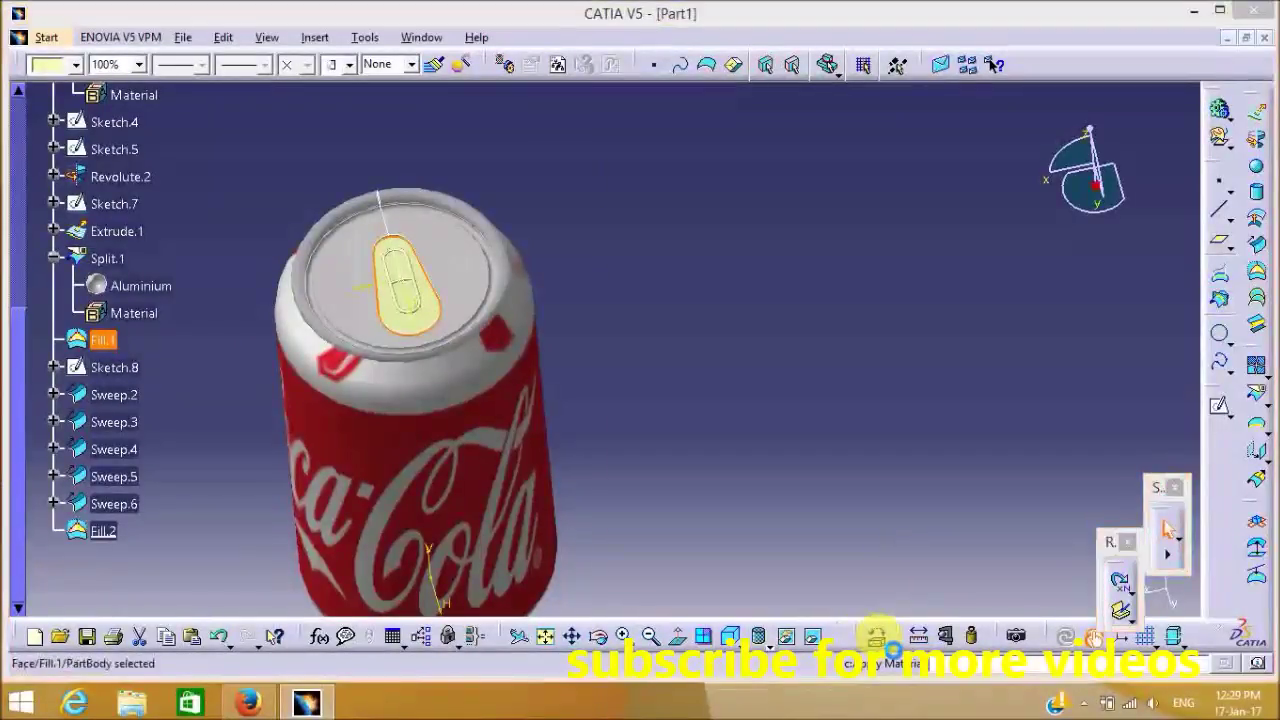
click(783, 145)
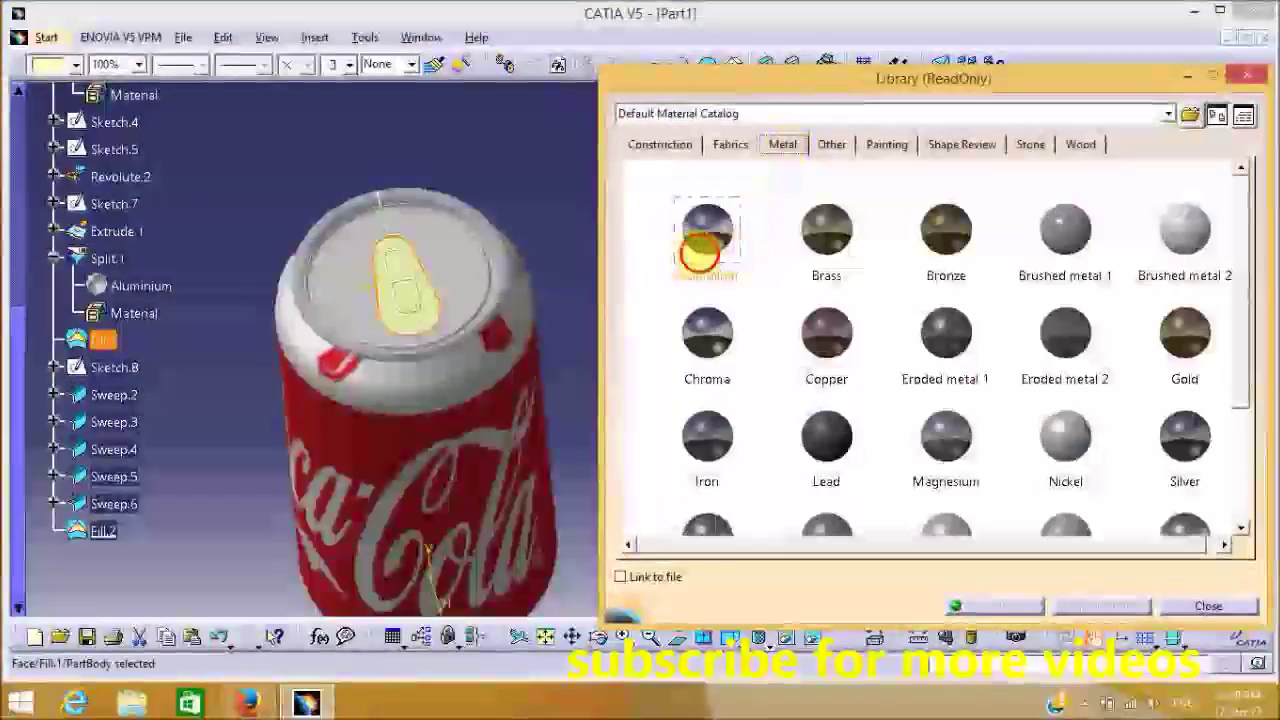
click(703, 238)
click(995, 605)
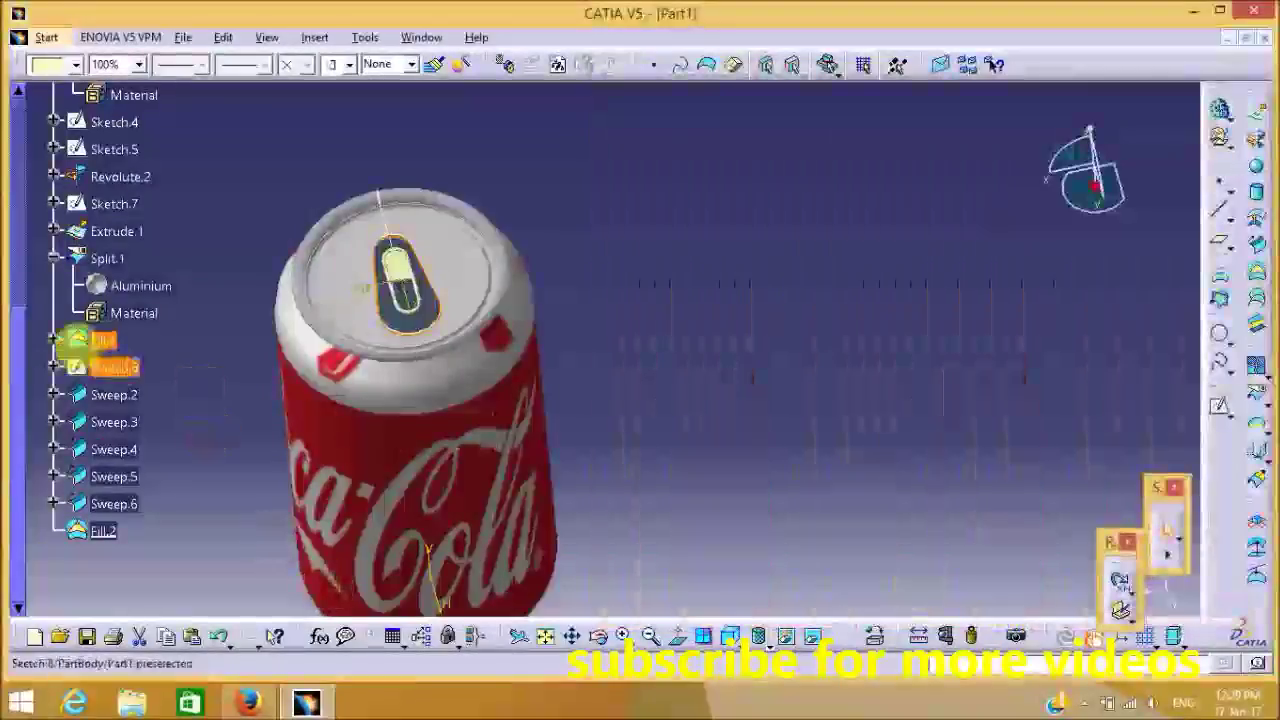
Set the teardrop fill's aluminium lighting to ambient 0.95, diffuse 0.69, specular 0.73, roughness about 0.68 and reflectivity 0.38, and accept the properties
click(53, 340)
right_click(118, 380)
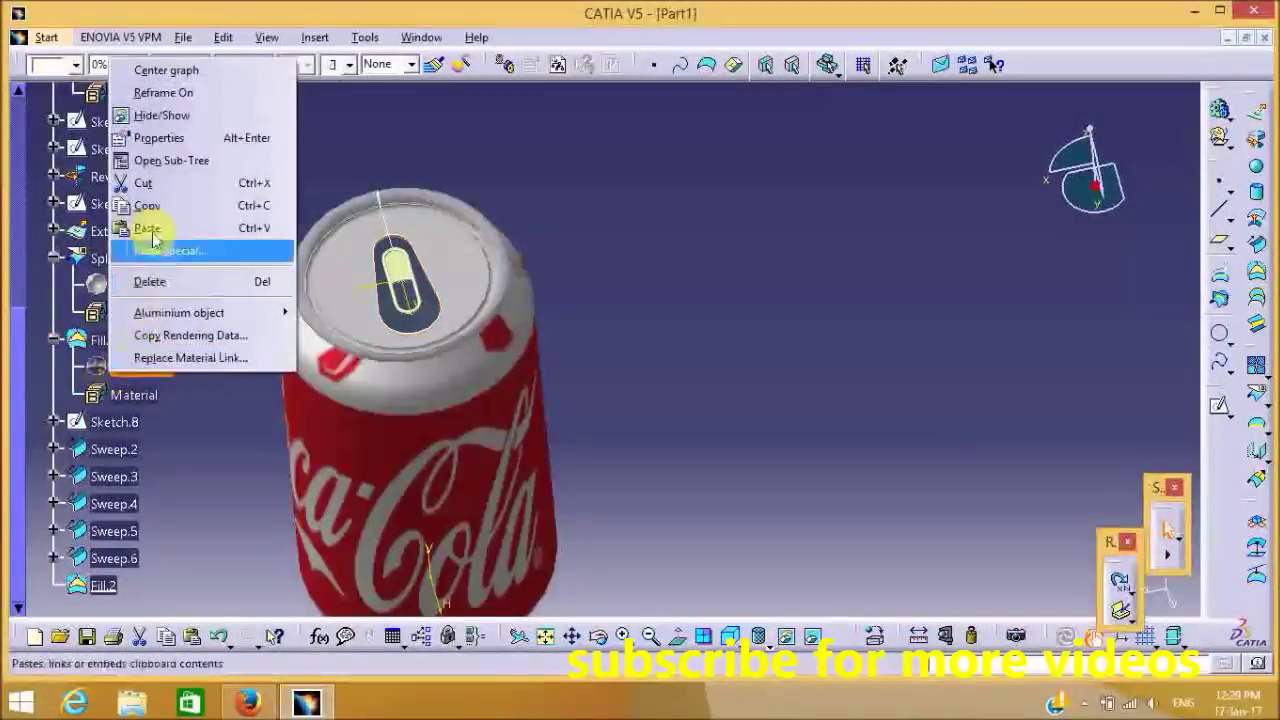
click(185, 138)
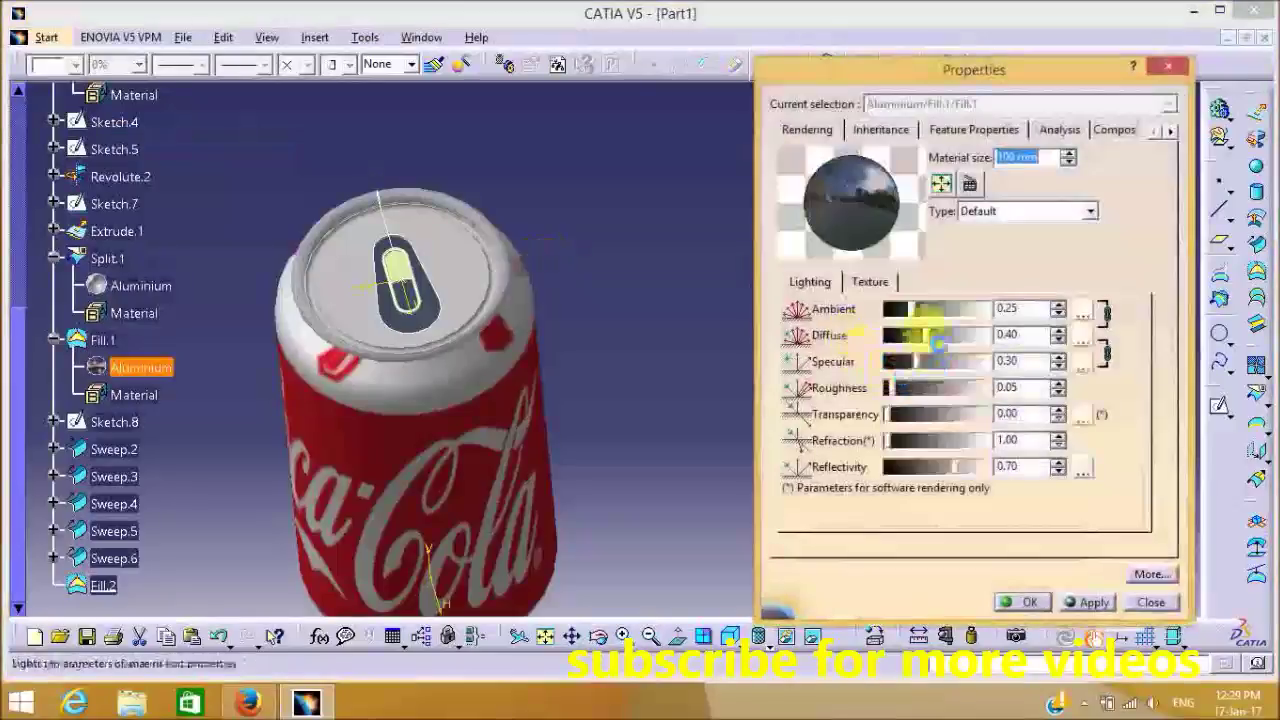
drag(988, 320, 955, 336)
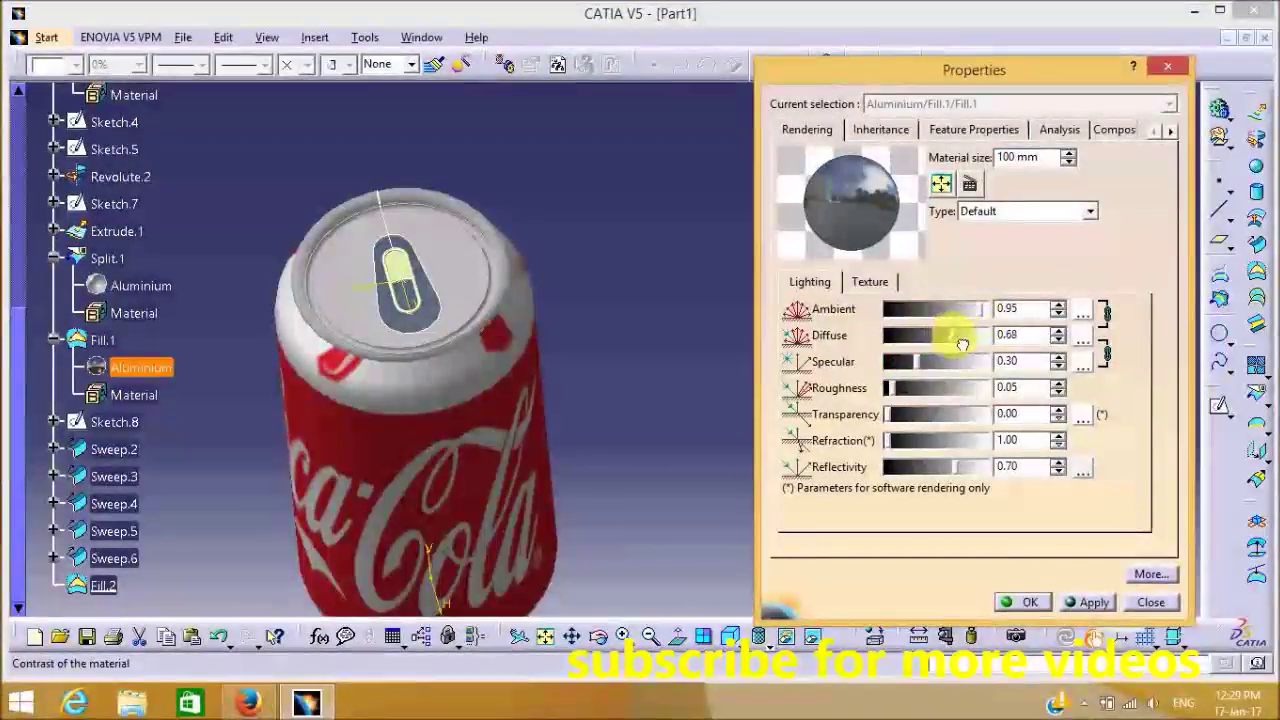
drag(962, 467, 900, 452)
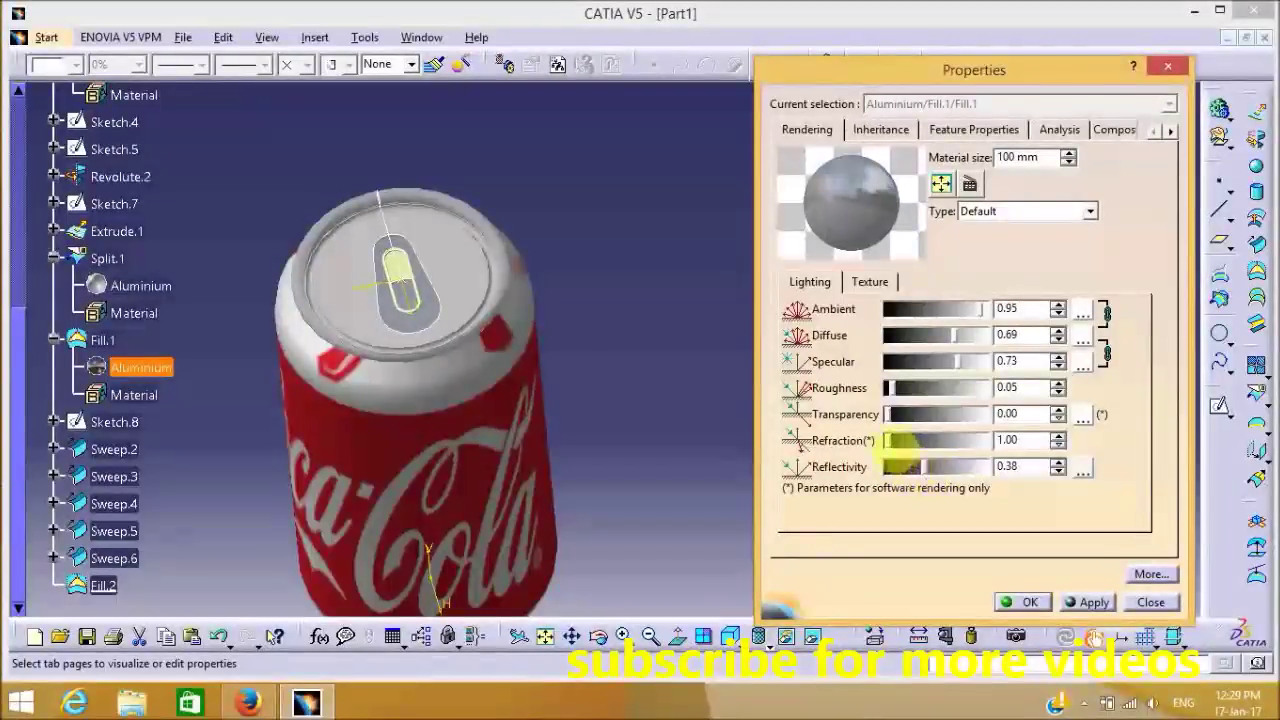
drag(908, 398, 956, 407)
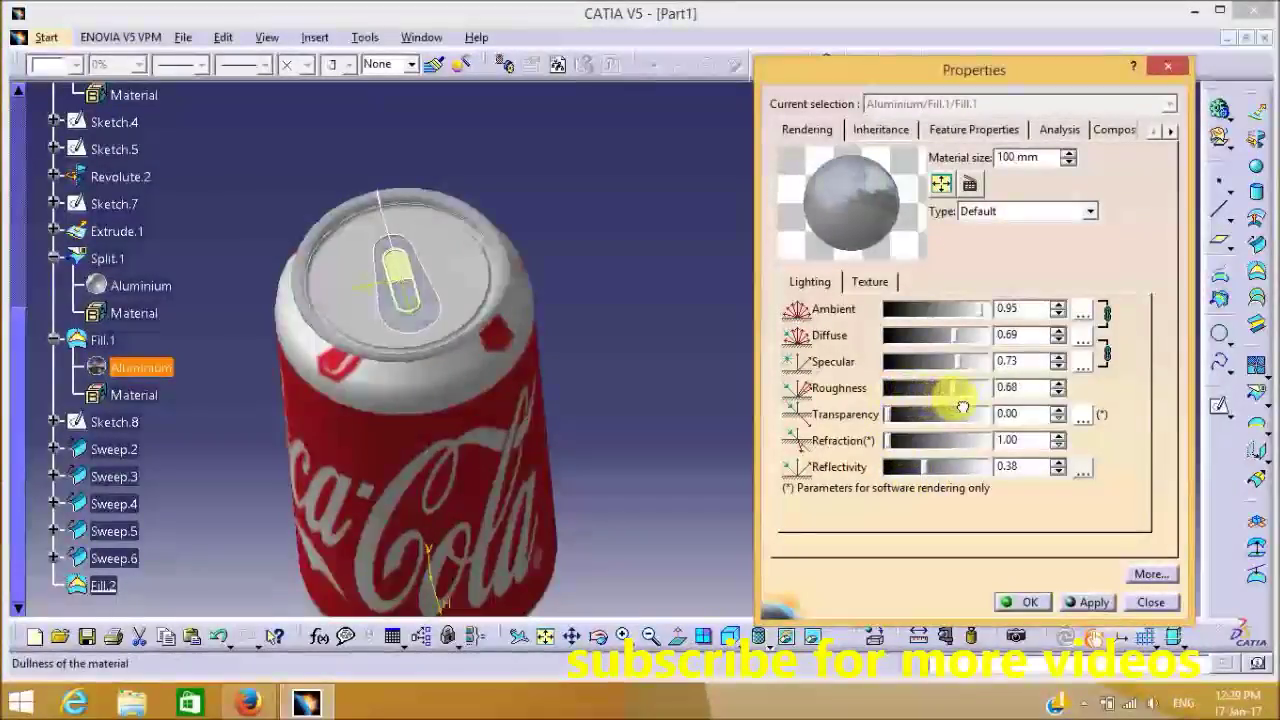
click(1026, 602)
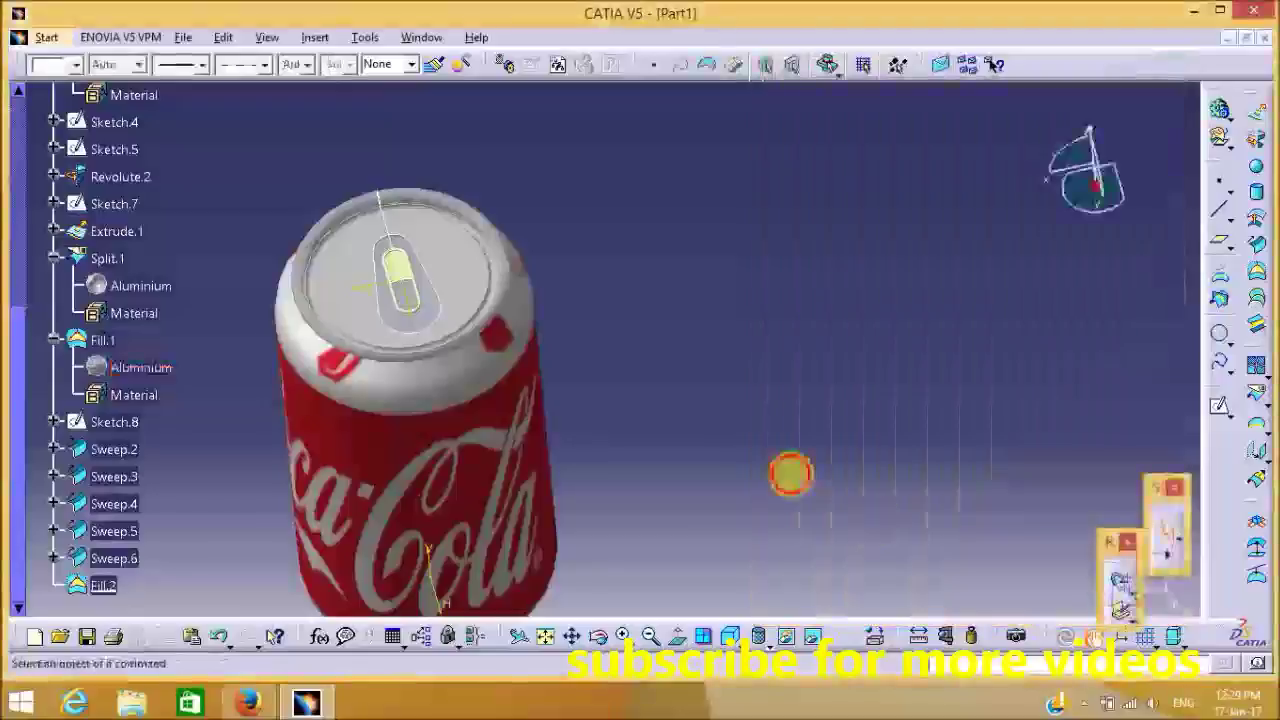
Apply the Aluminium material from the metal library to the five pull-tab sweeps, Sweep.2 to Sweep.6
middle_drag(789, 471, 362, 590)
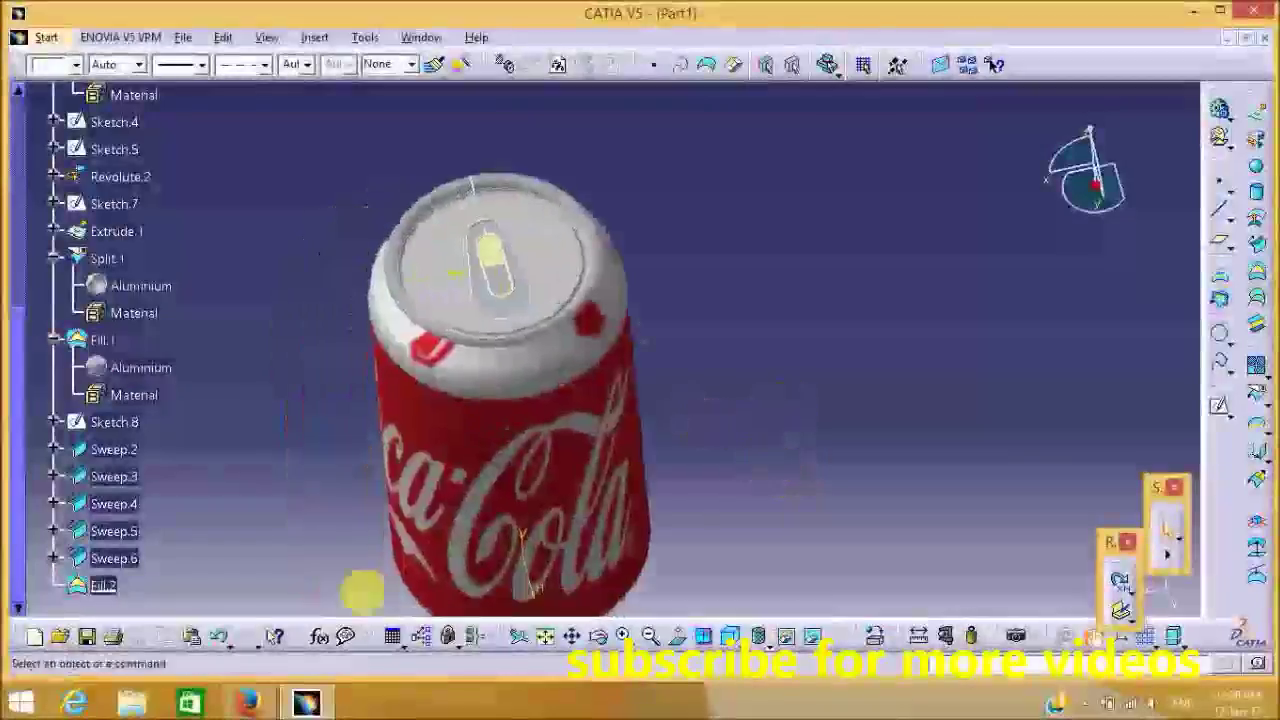
click(112, 556)
ctrl+click(114, 498)
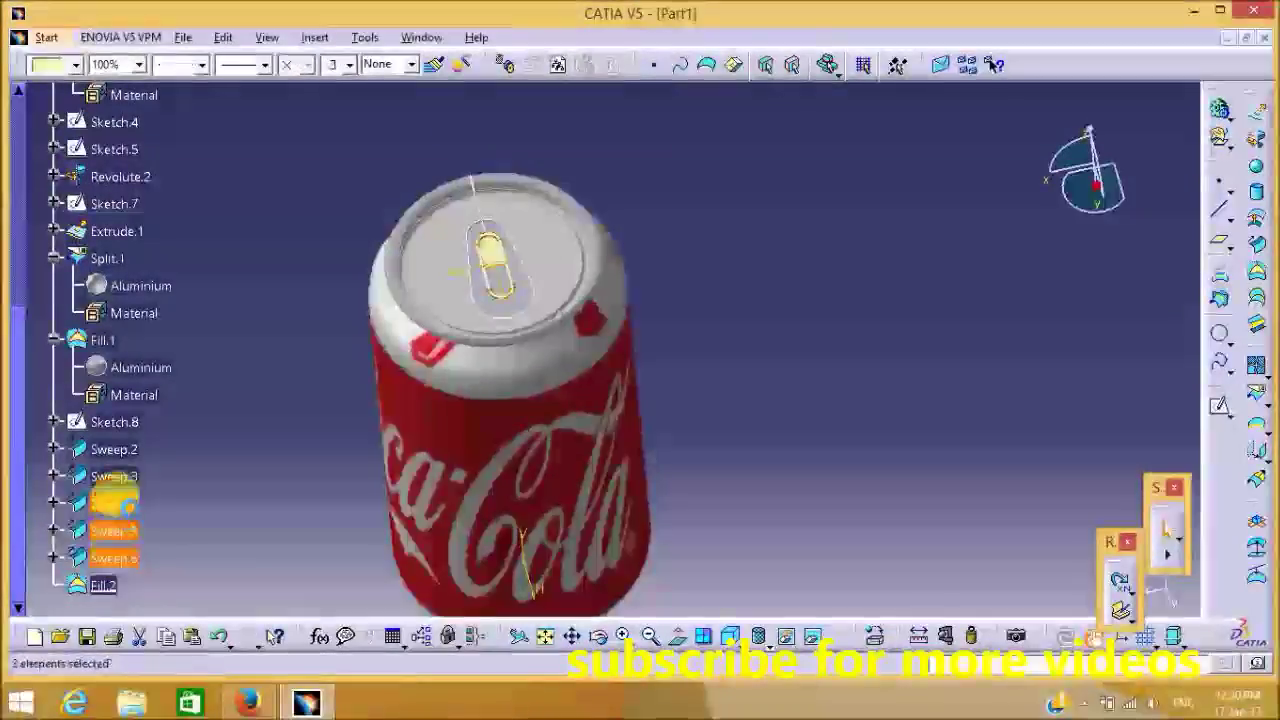
ctrl+click(118, 451)
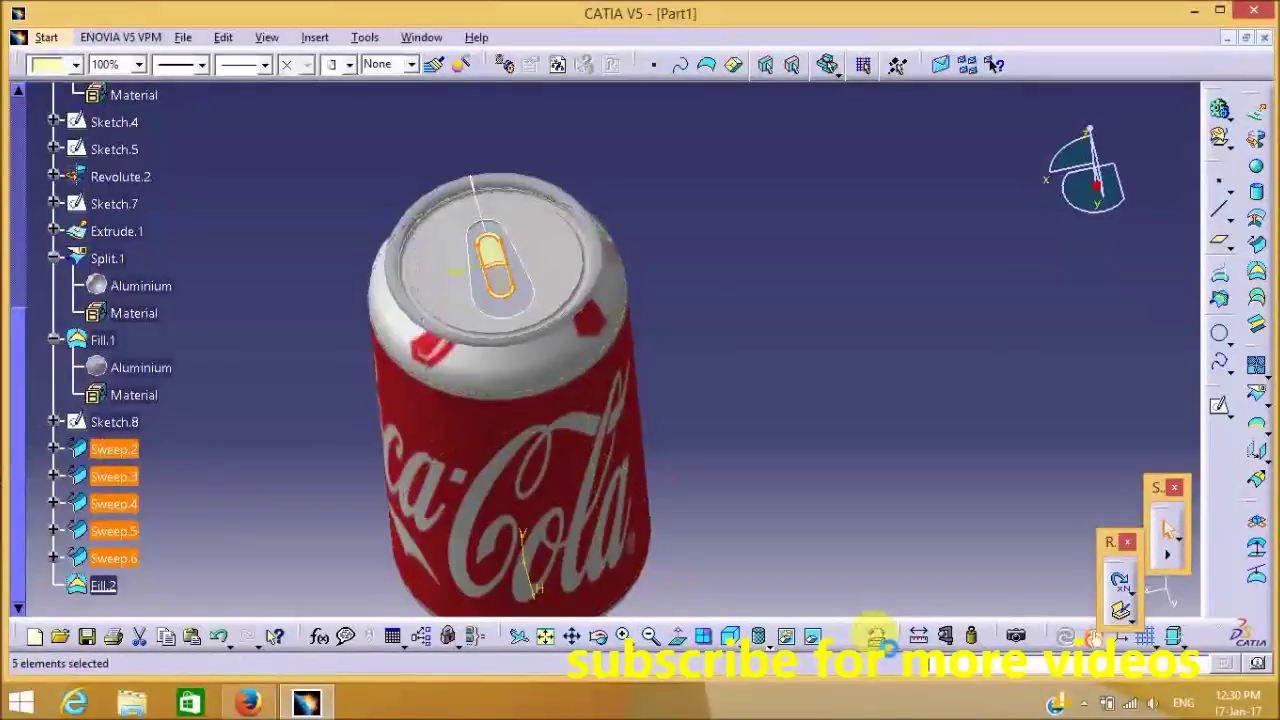
click(876, 636)
click(782, 144)
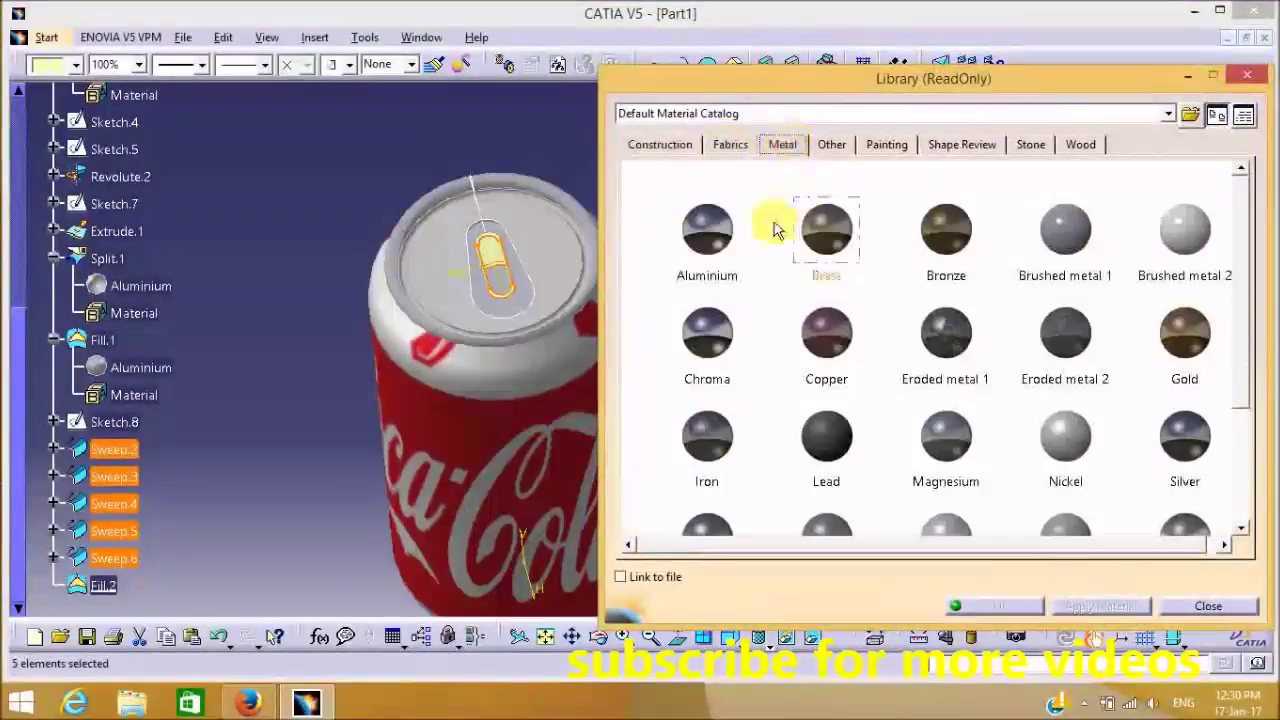
click(707, 230)
click(1000, 606)
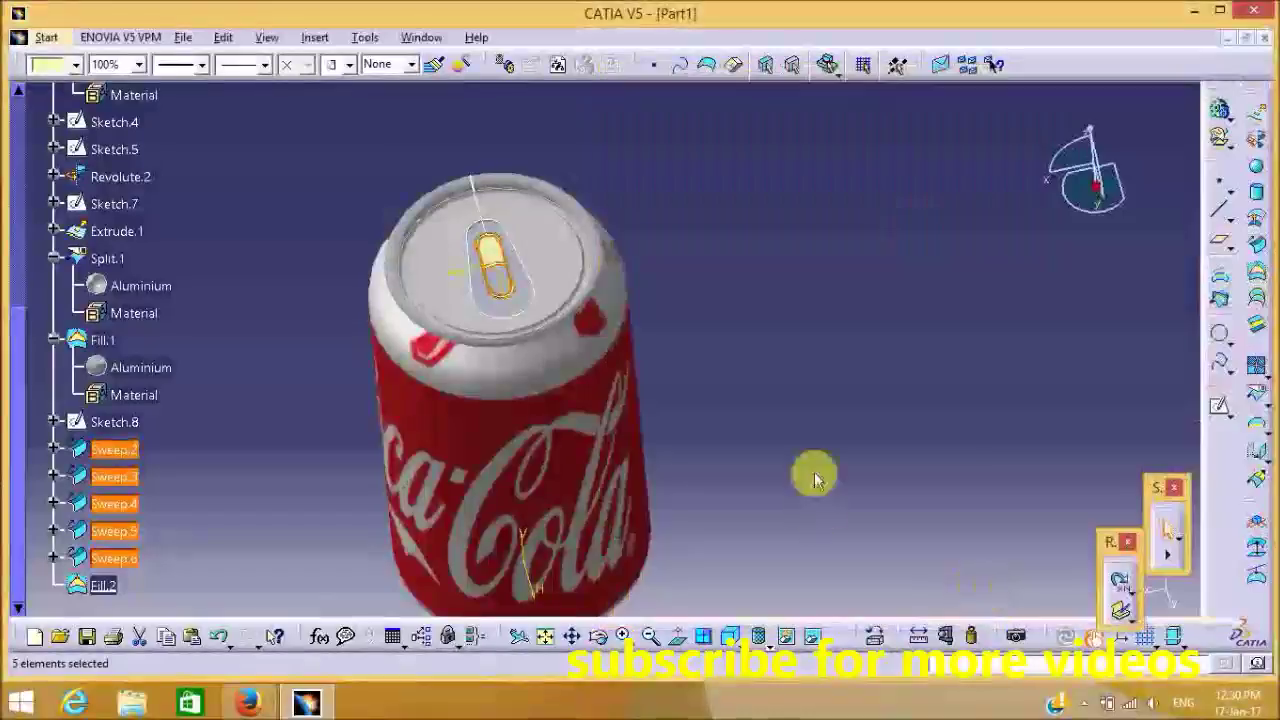
click(857, 426)
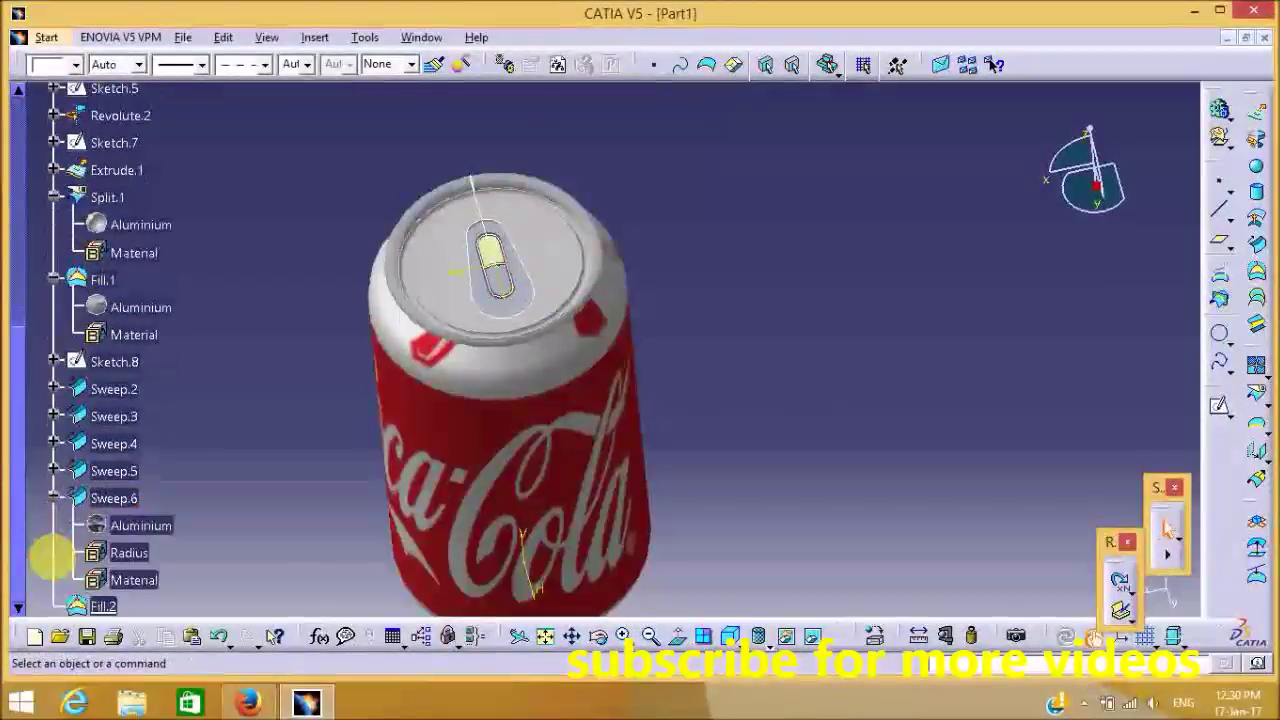
Set Sweep.6's aluminium lighting to ambient 0.76, diffuse 0.69, specular 0.79, roughness 0.19 and reflectivity 0.11, and accept the properties
right_click(95, 525)
click(175, 287)
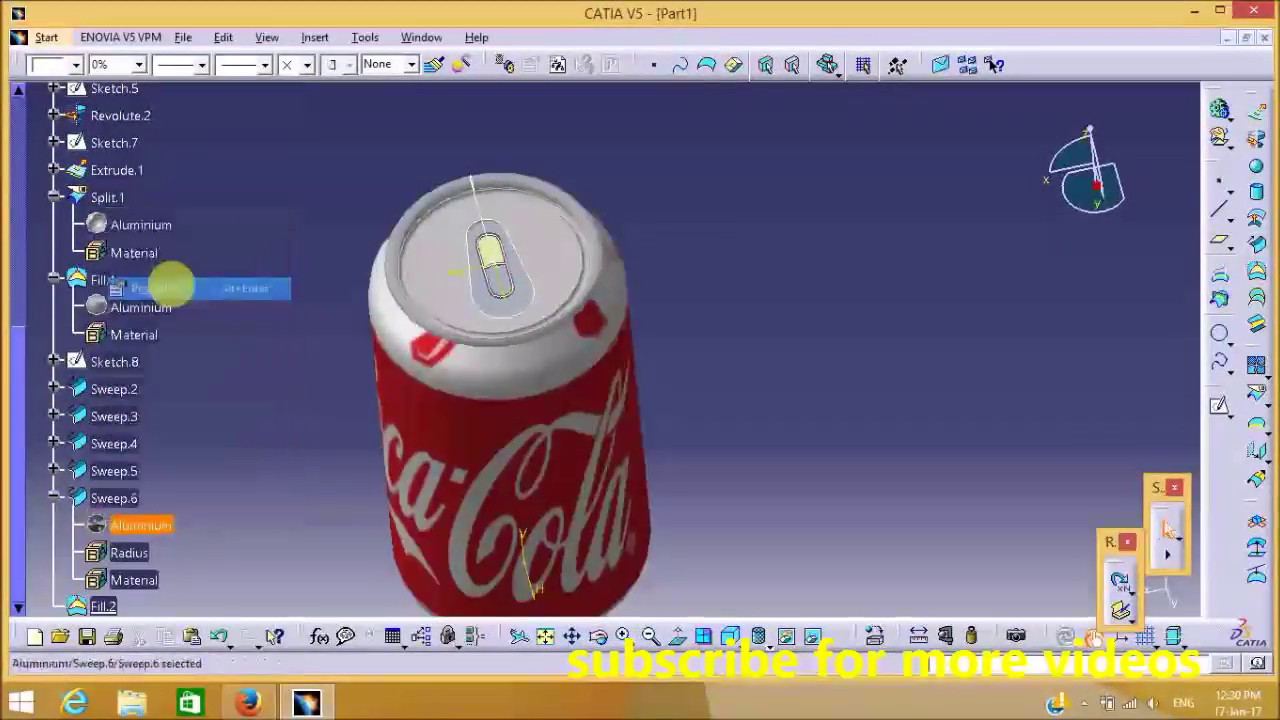
drag(900, 309, 966, 365)
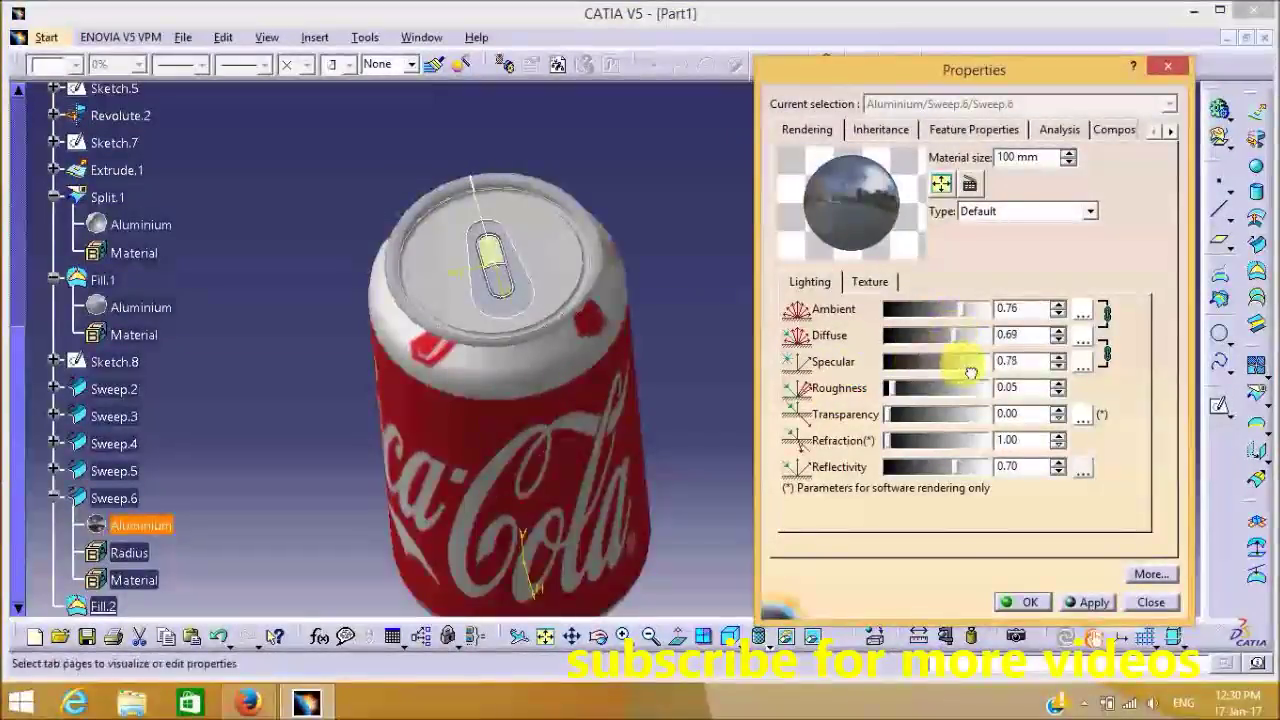
drag(952, 467, 892, 488)
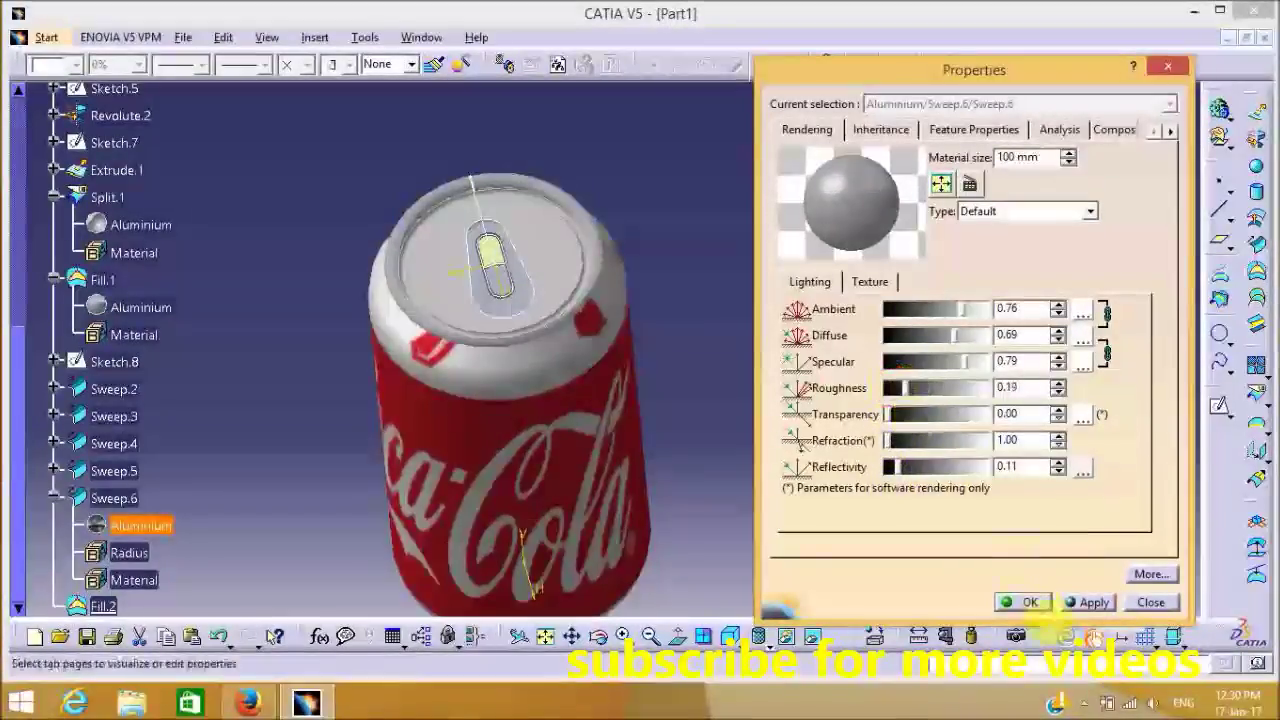
click(1025, 602)
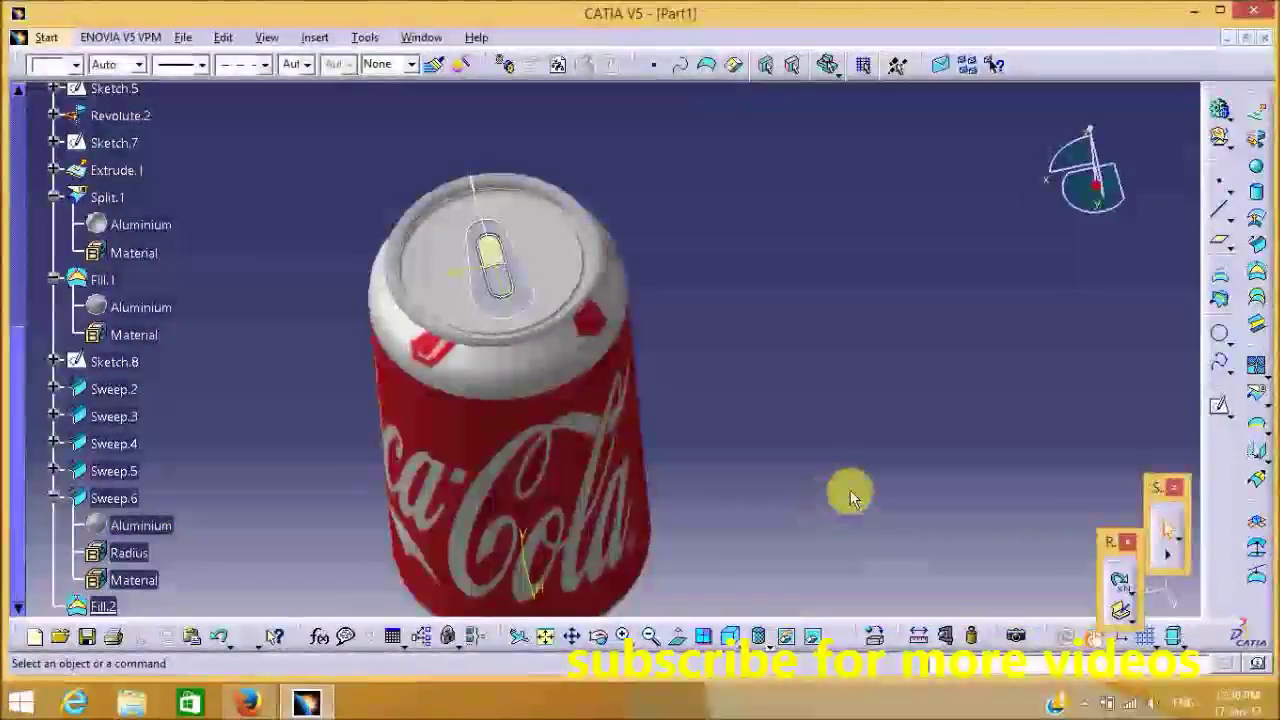
middle_drag(400, 417, 737, 500)
middle_drag(266, 414, 565, 485)
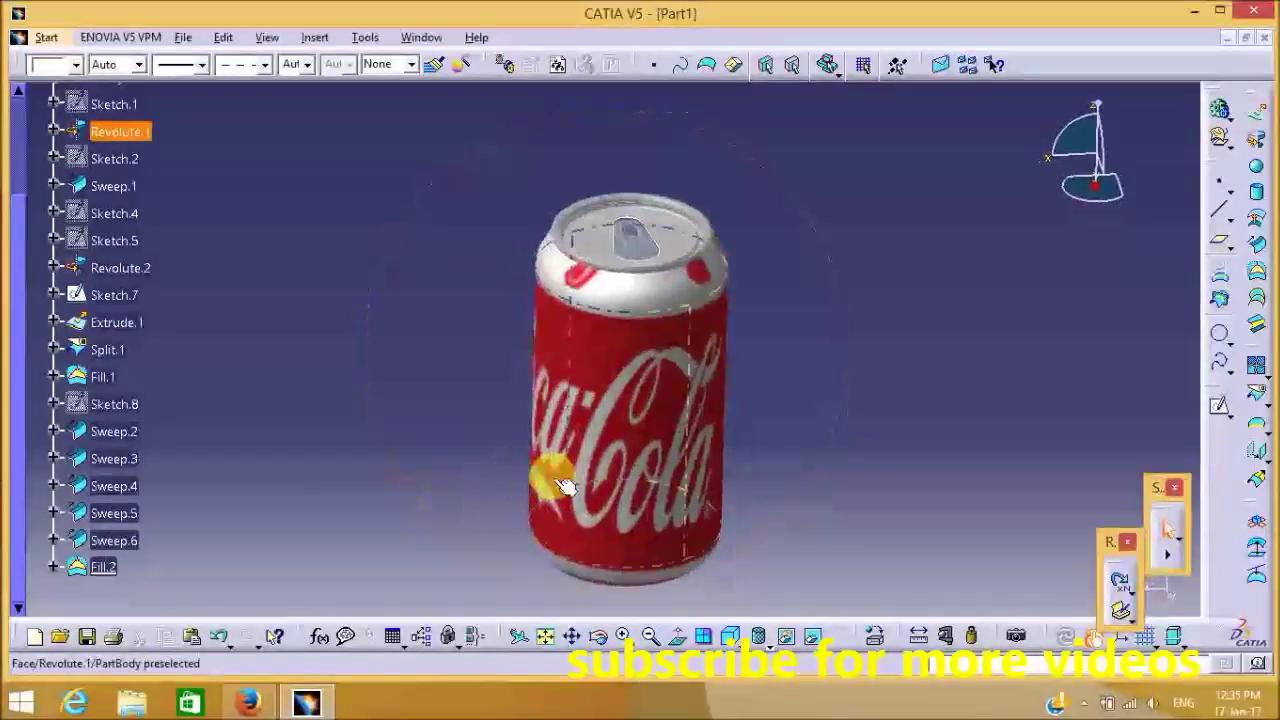